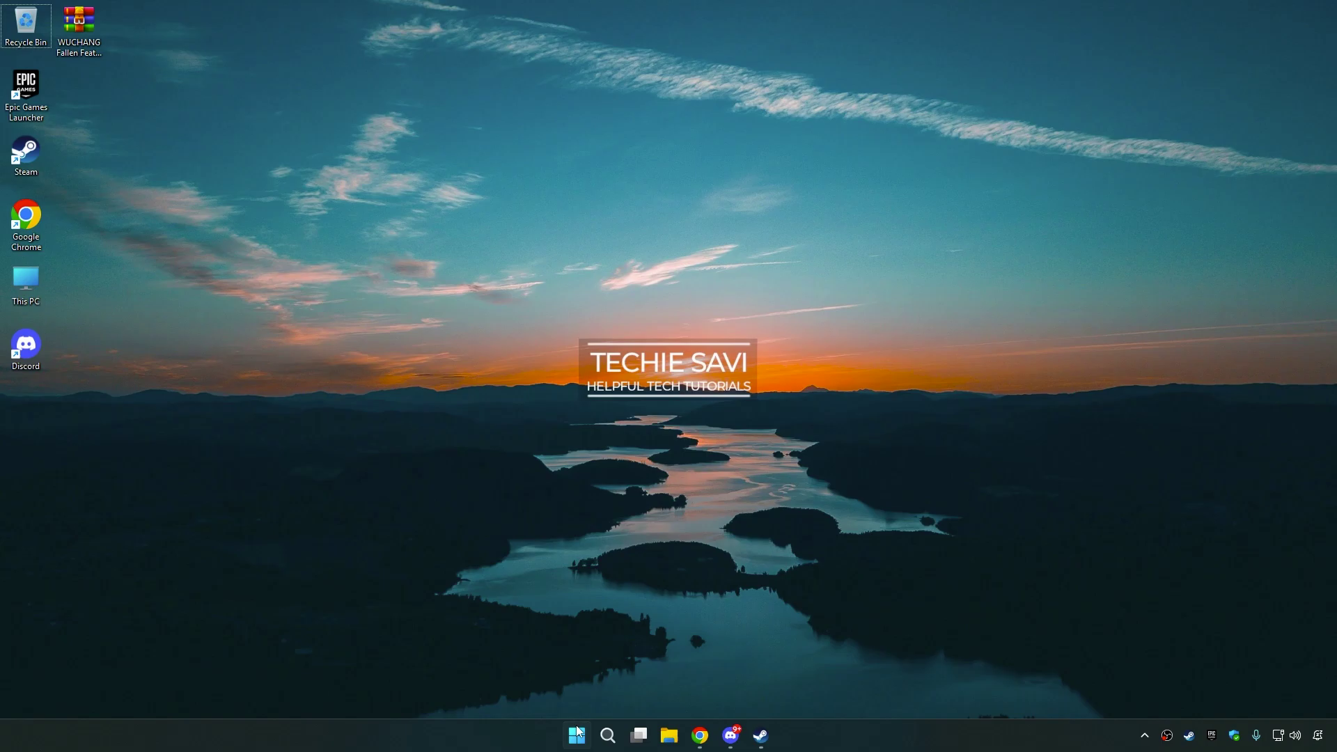
Turn off transparency effects in the Colors page of Windows personalization settings
click(576, 735)
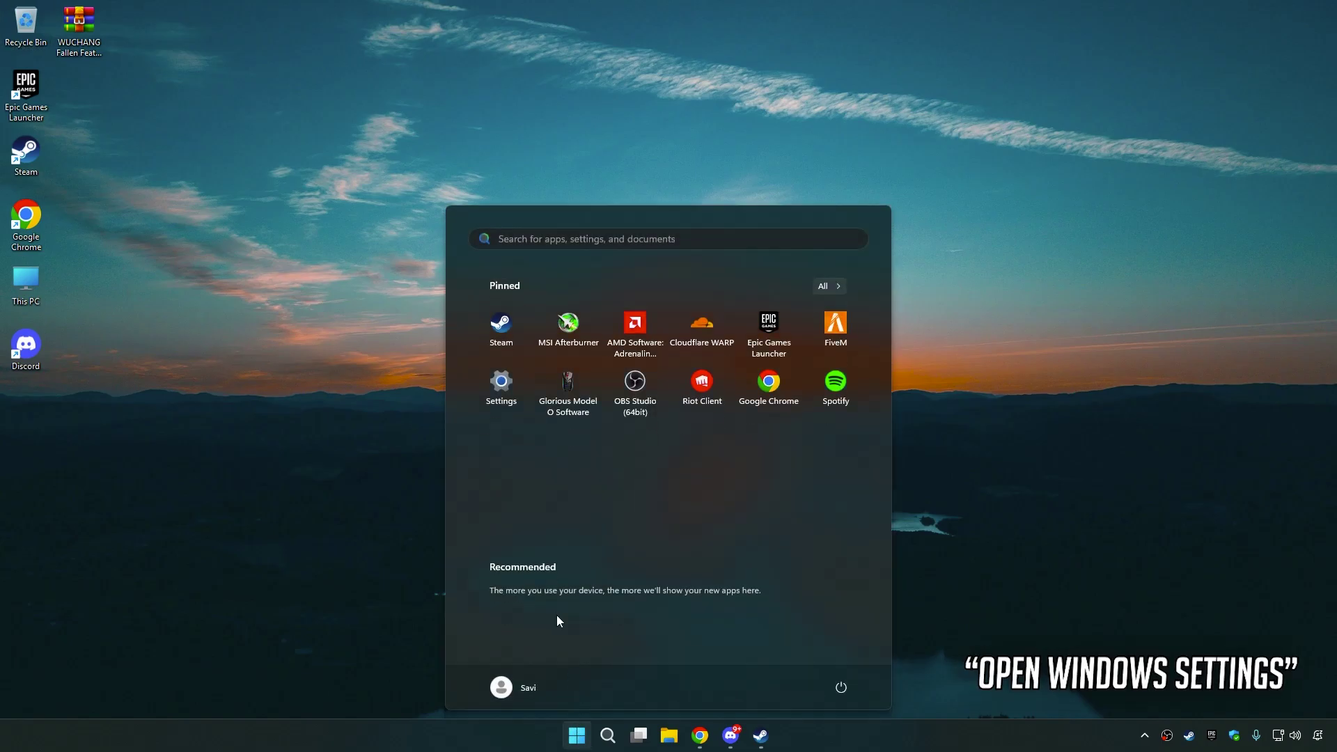
click(506, 381)
click(93, 223)
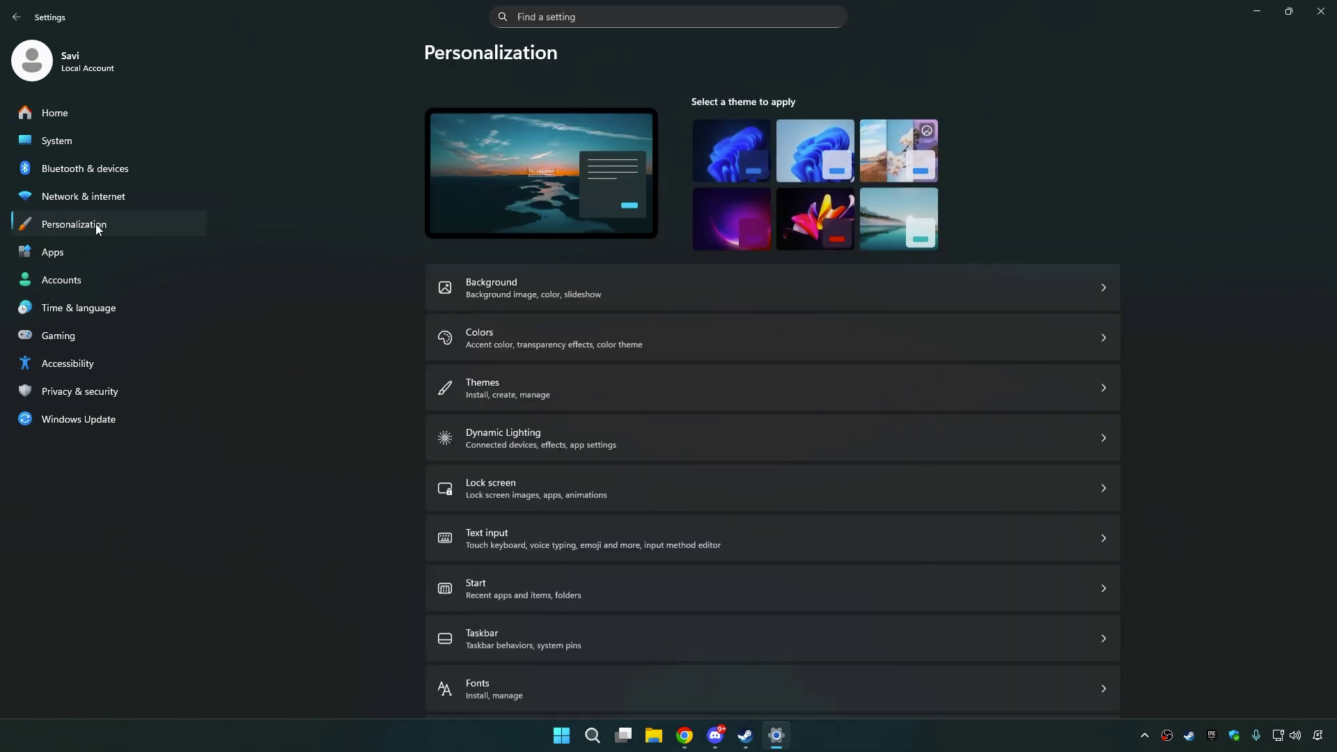
click(494, 320)
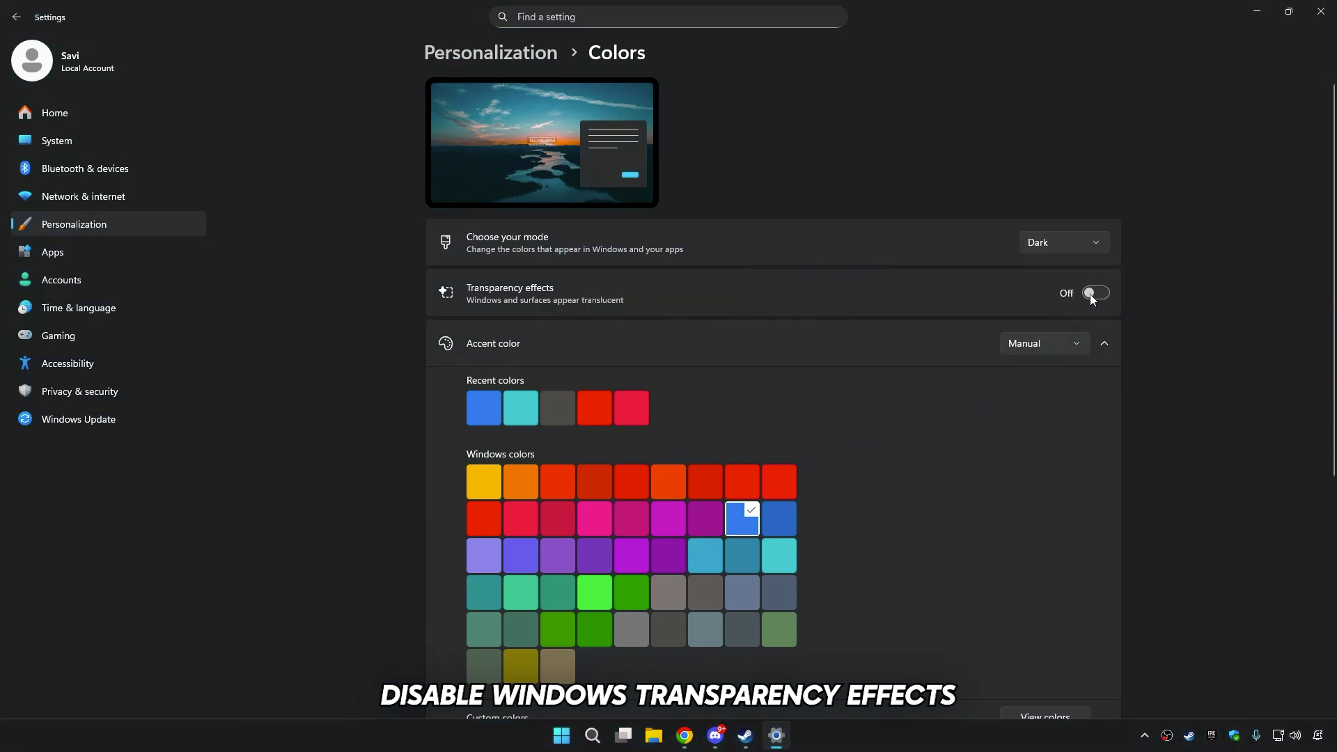
Disable the startup apps Cloudflare WARP, EA, EpicGamesLauncher, Google Chrome and Internet Download Manager (IDM)
click(62, 252)
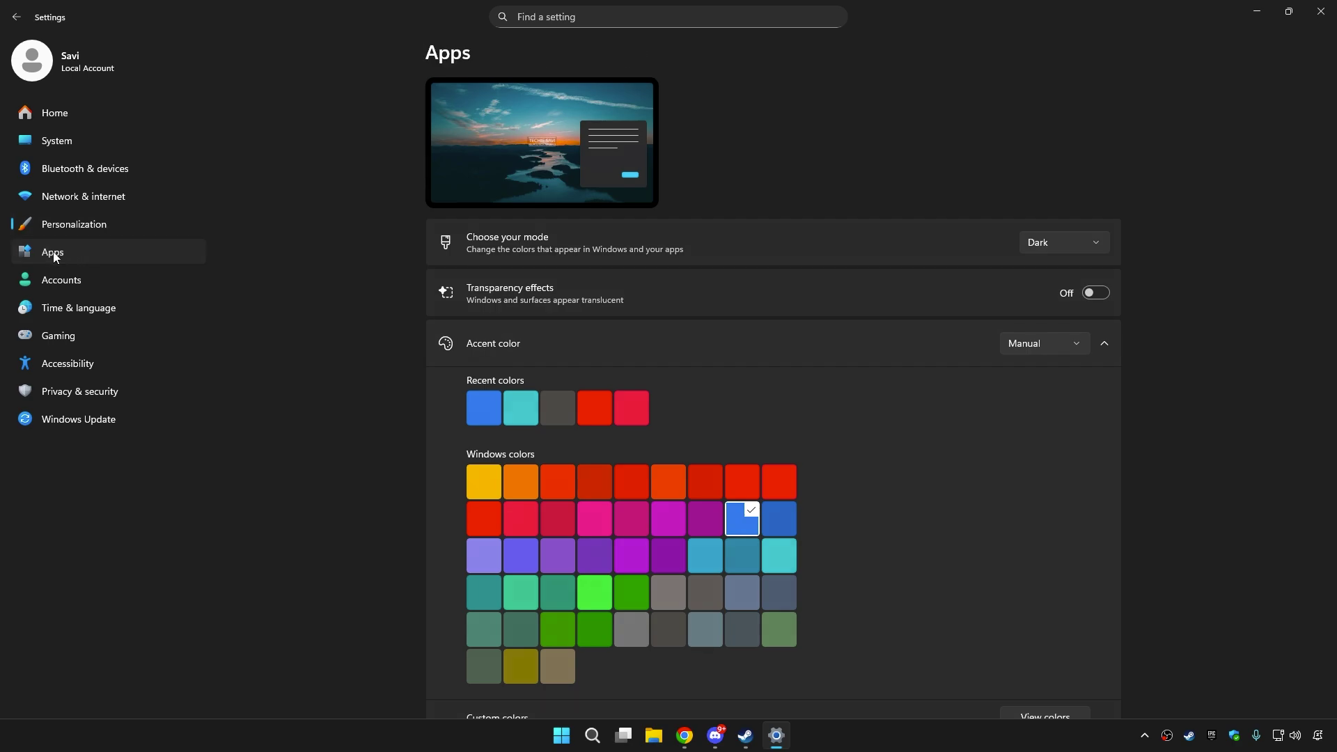
click(499, 451)
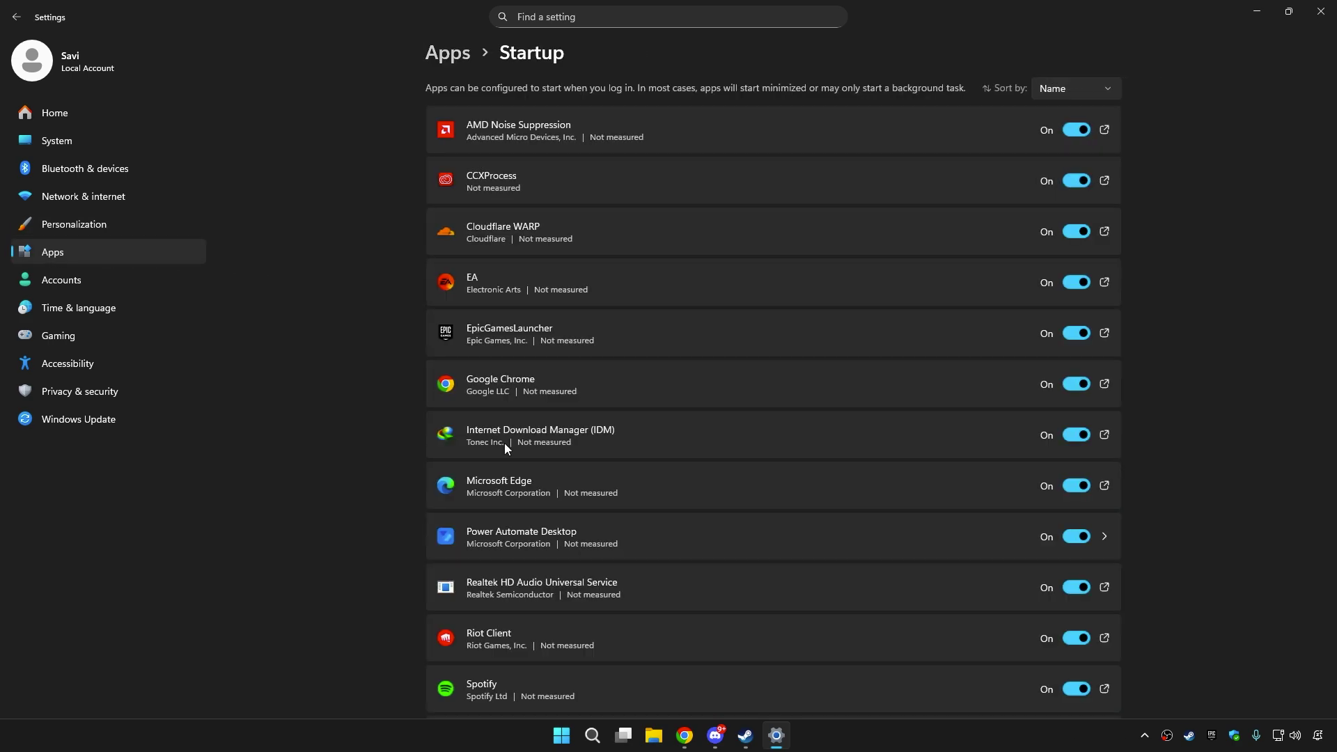
click(1069, 231)
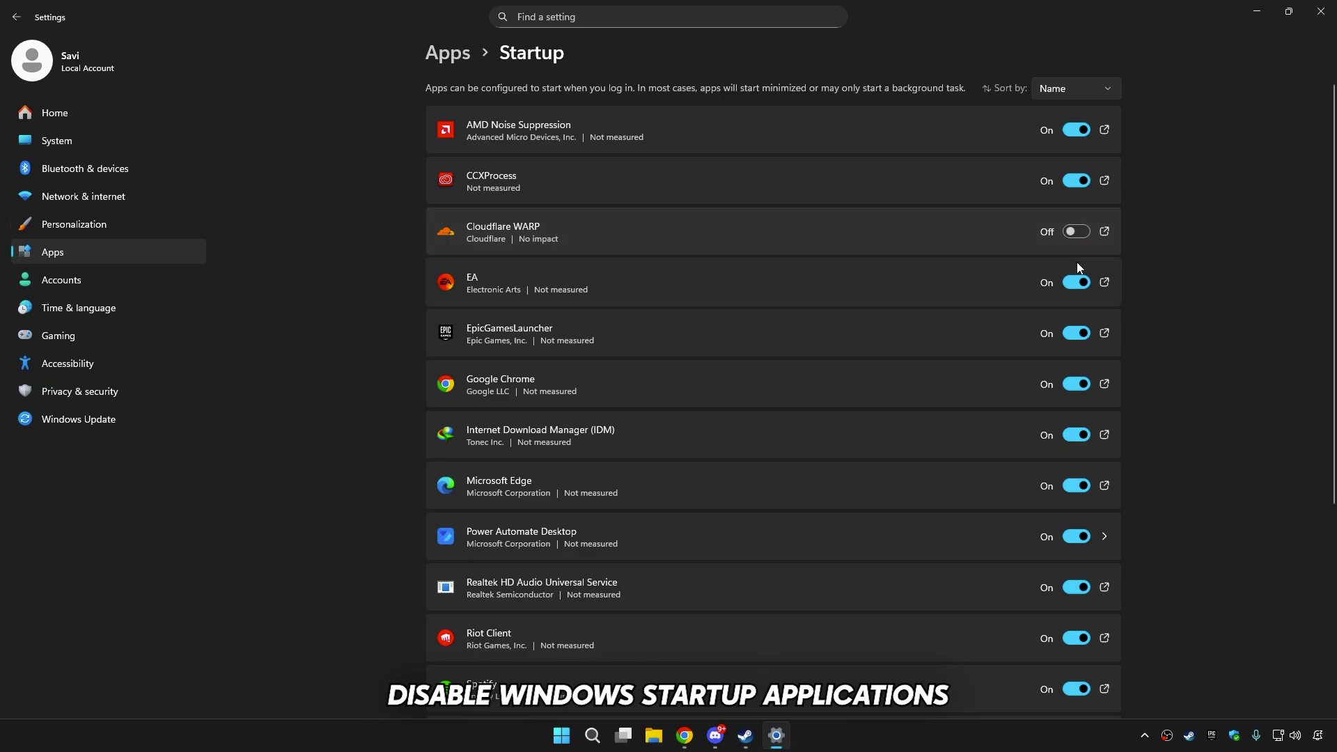
click(1074, 282)
click(1074, 333)
click(1074, 383)
click(1076, 432)
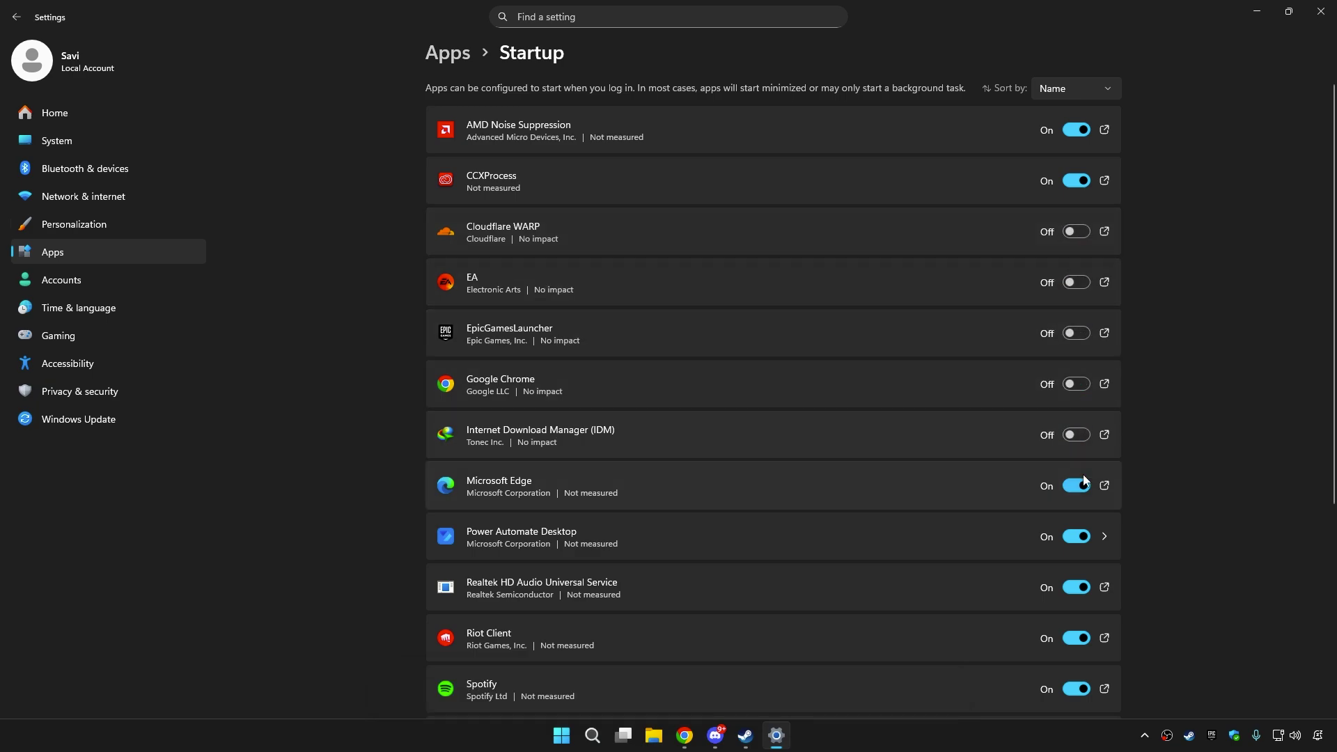
Disable Microsoft Edge, Power Automate Desktop and Xbox in the startup apps list
scroll(1084, 487, down, 4)
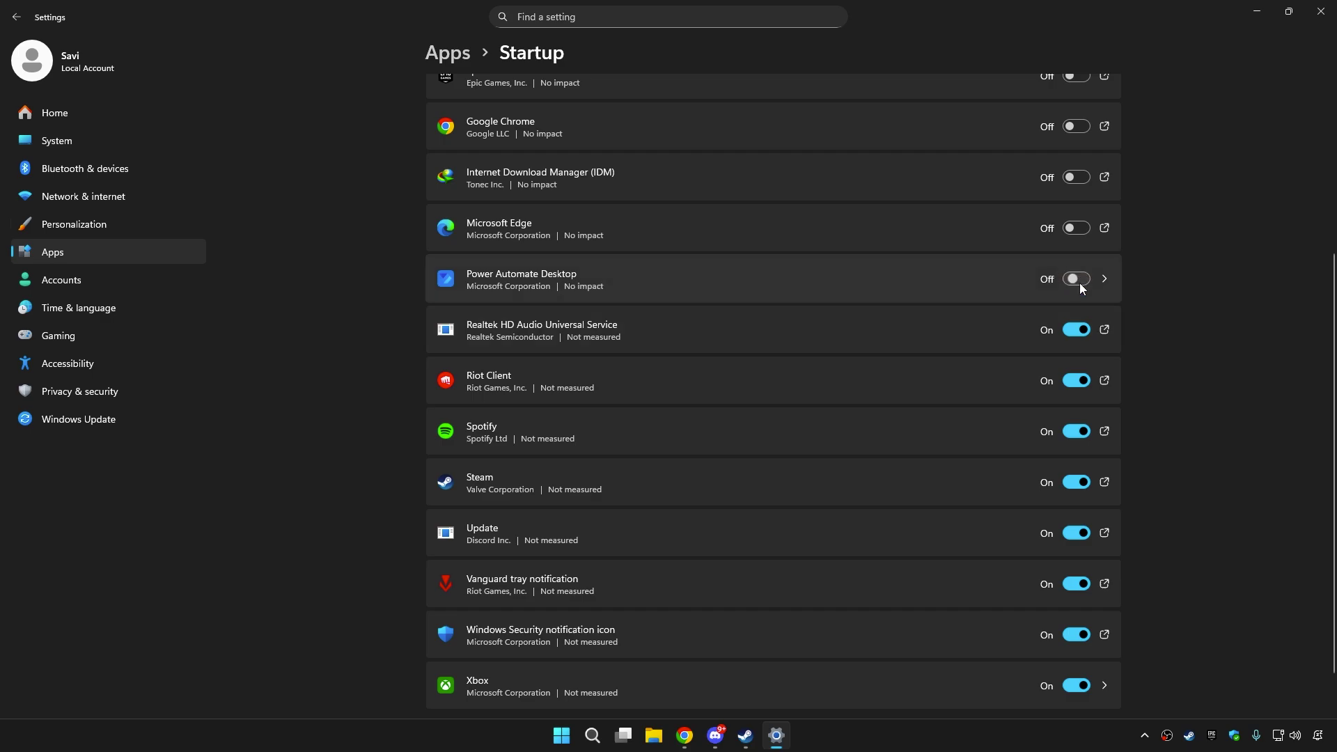
scroll(1075, 354, down, 1)
click(1079, 632)
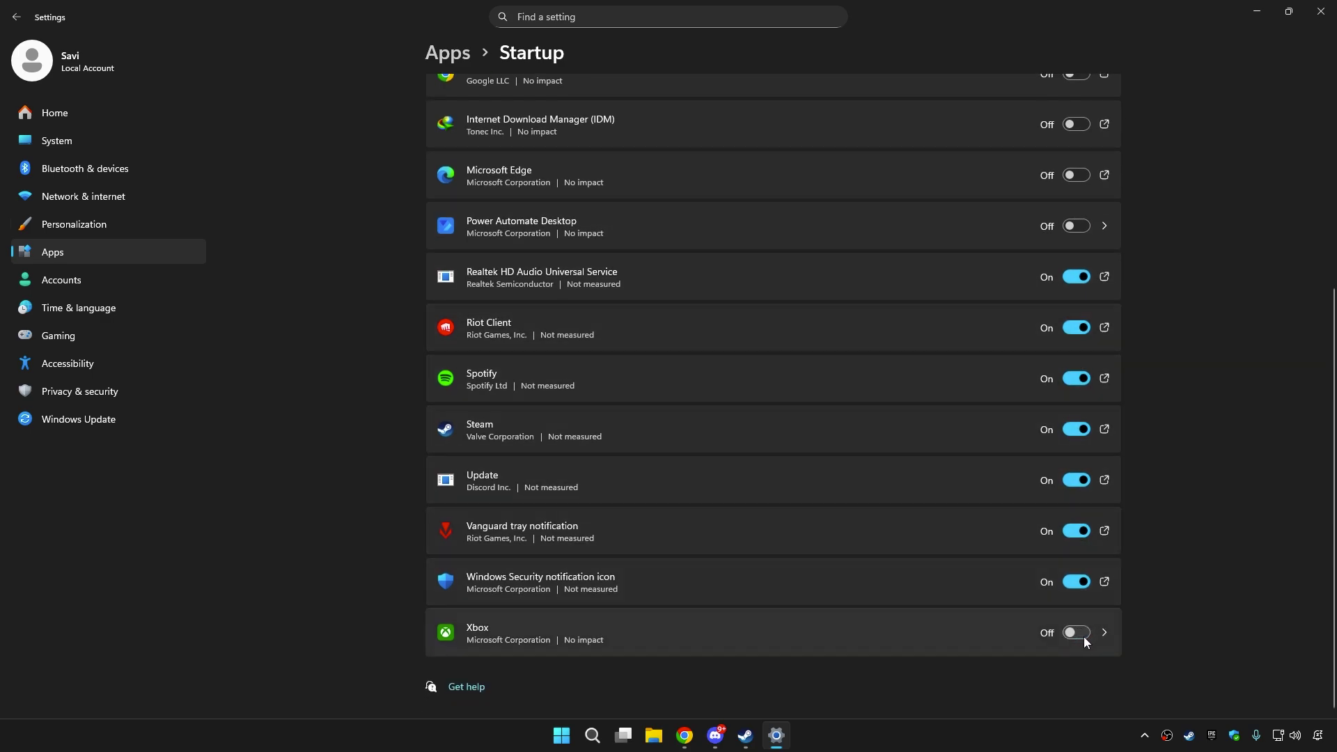
scroll(954, 618, up, 5)
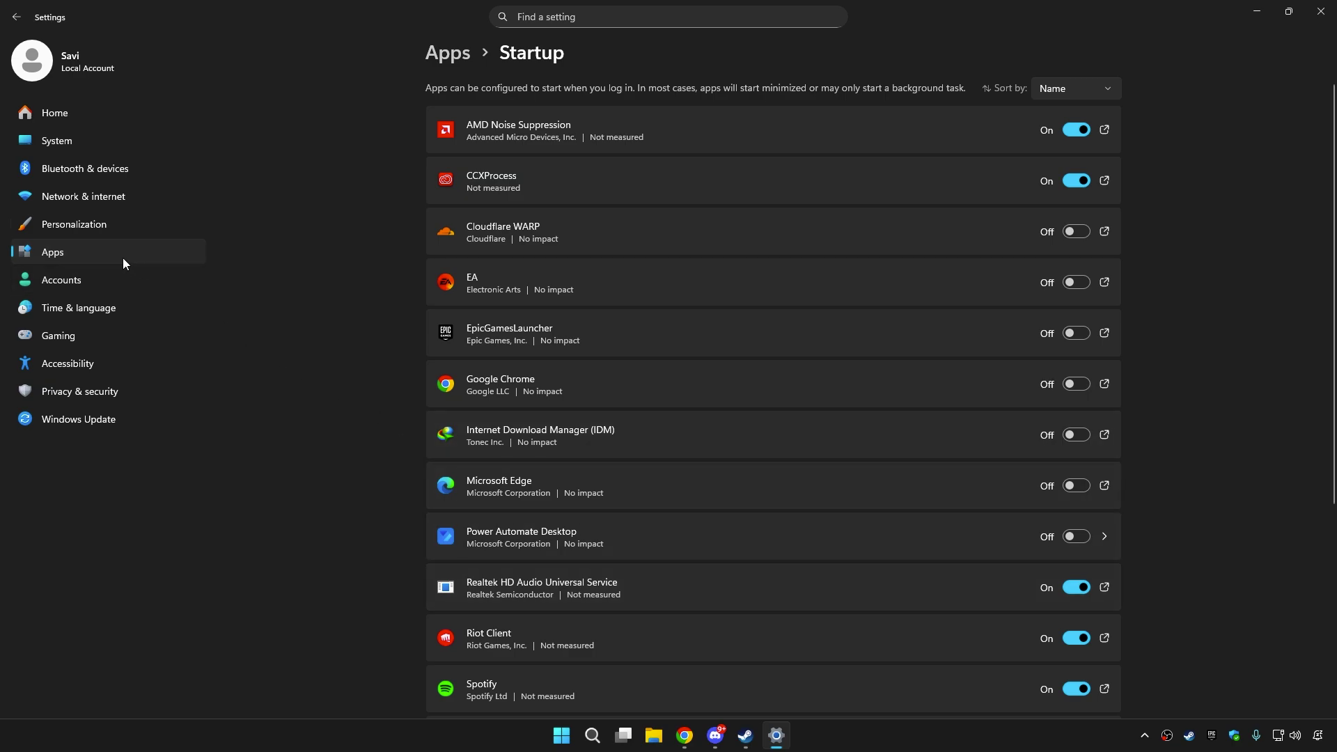
In the gaming settings, stop the controller from opening Game Bar and make sure Game Mode is on
click(106, 336)
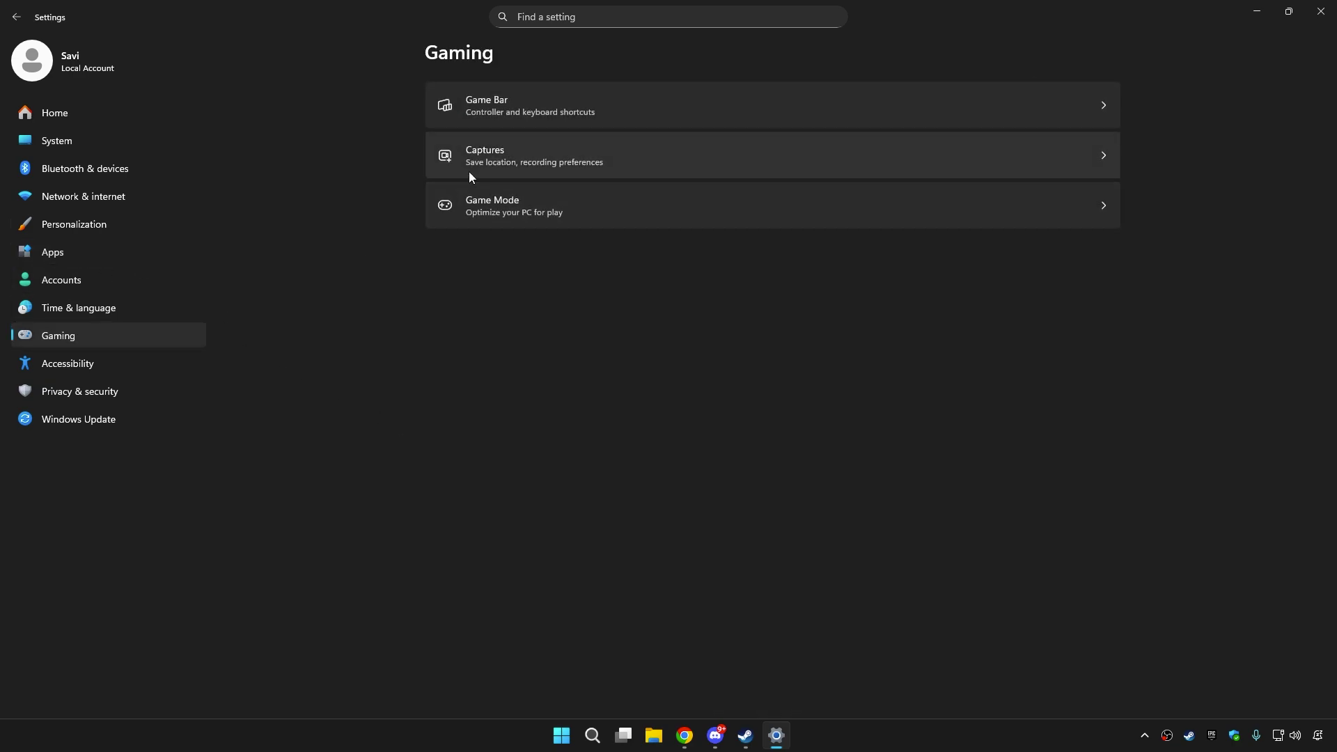
click(536, 104)
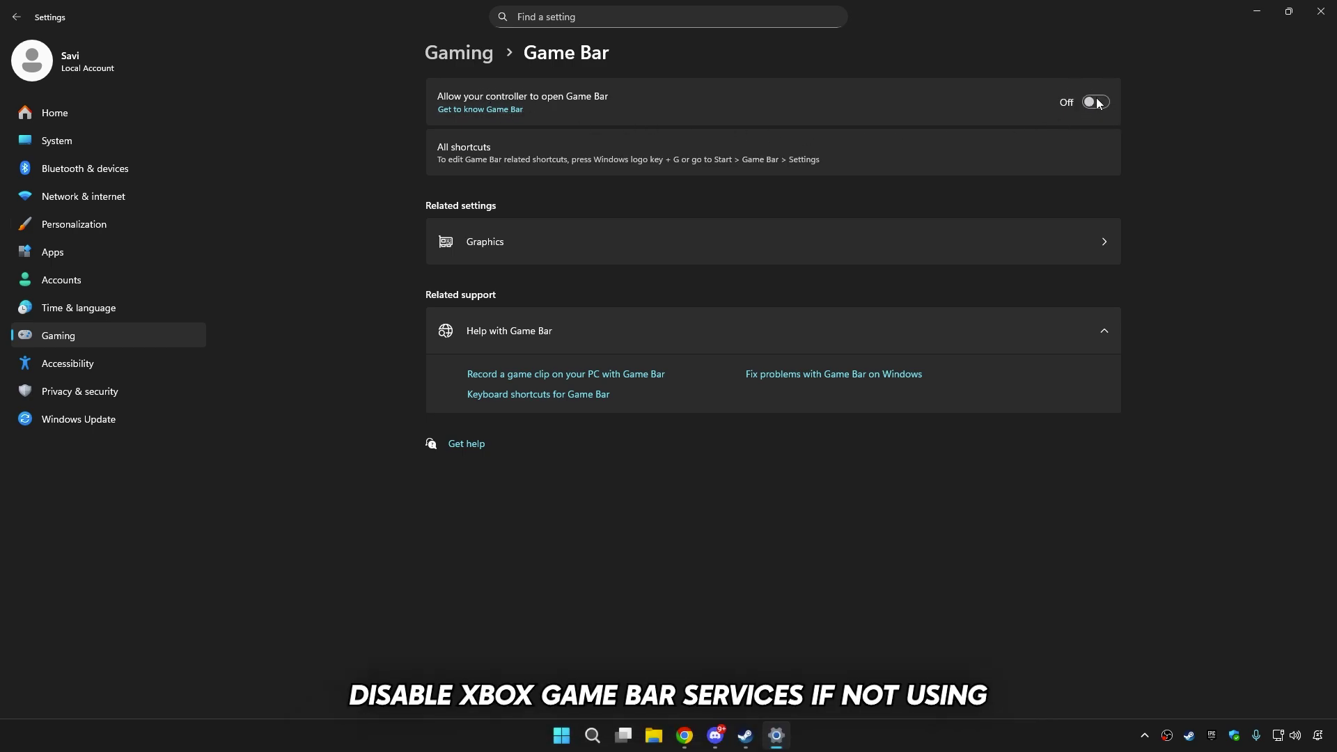
click(480, 54)
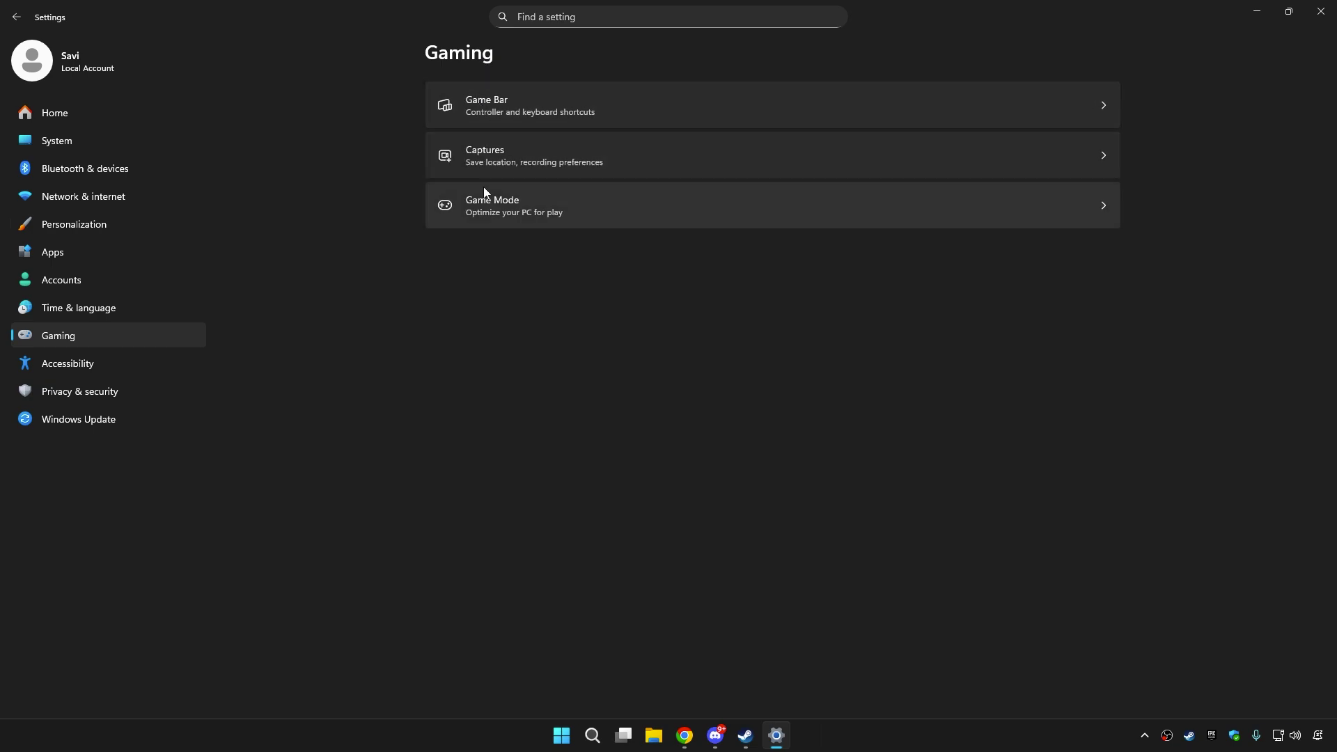
click(521, 209)
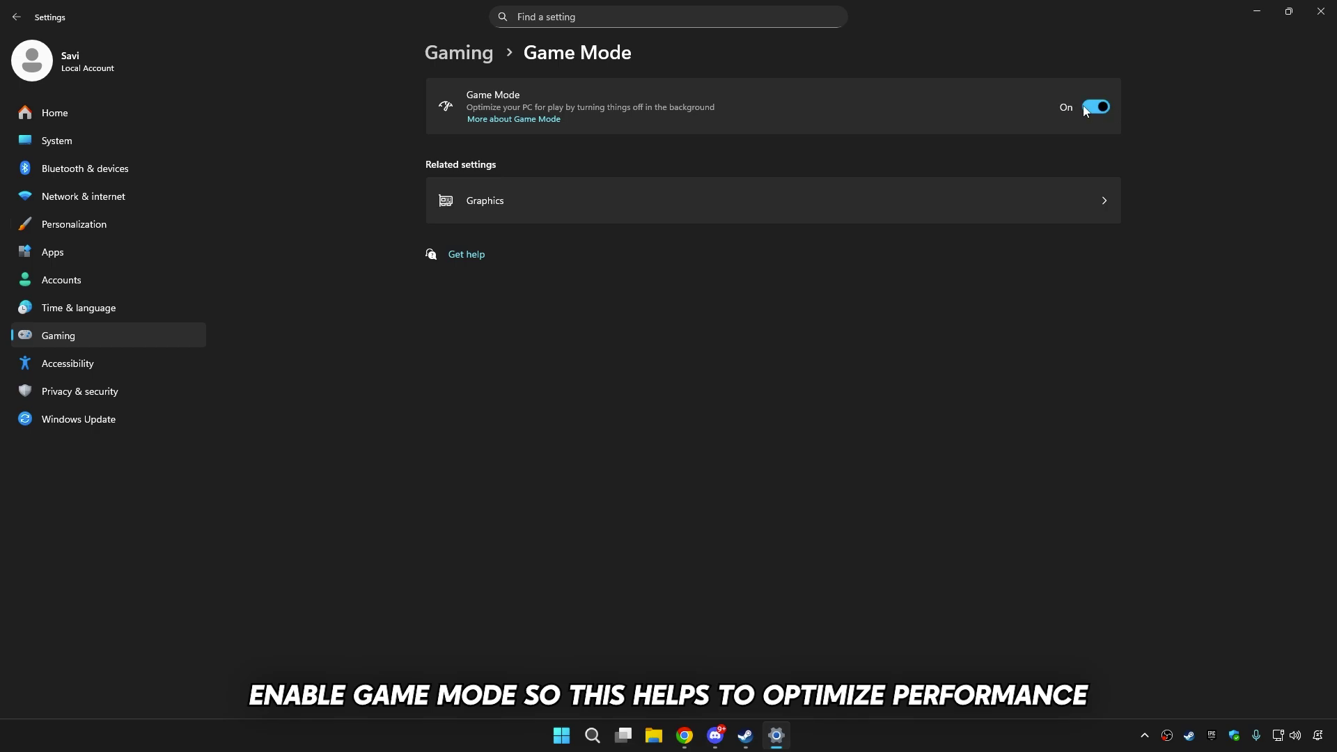
Open the Graphics page of the system's display settings
click(106, 137)
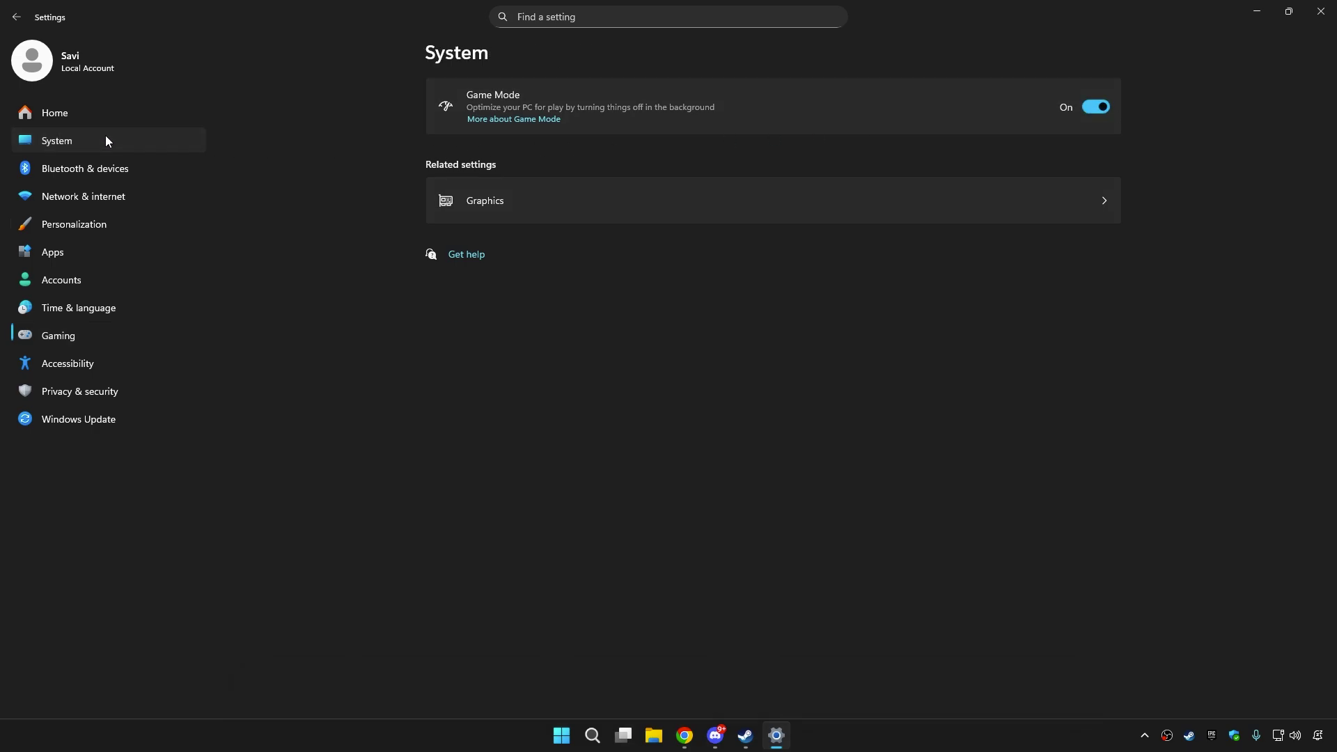
click(529, 185)
scroll(559, 370, down, 5)
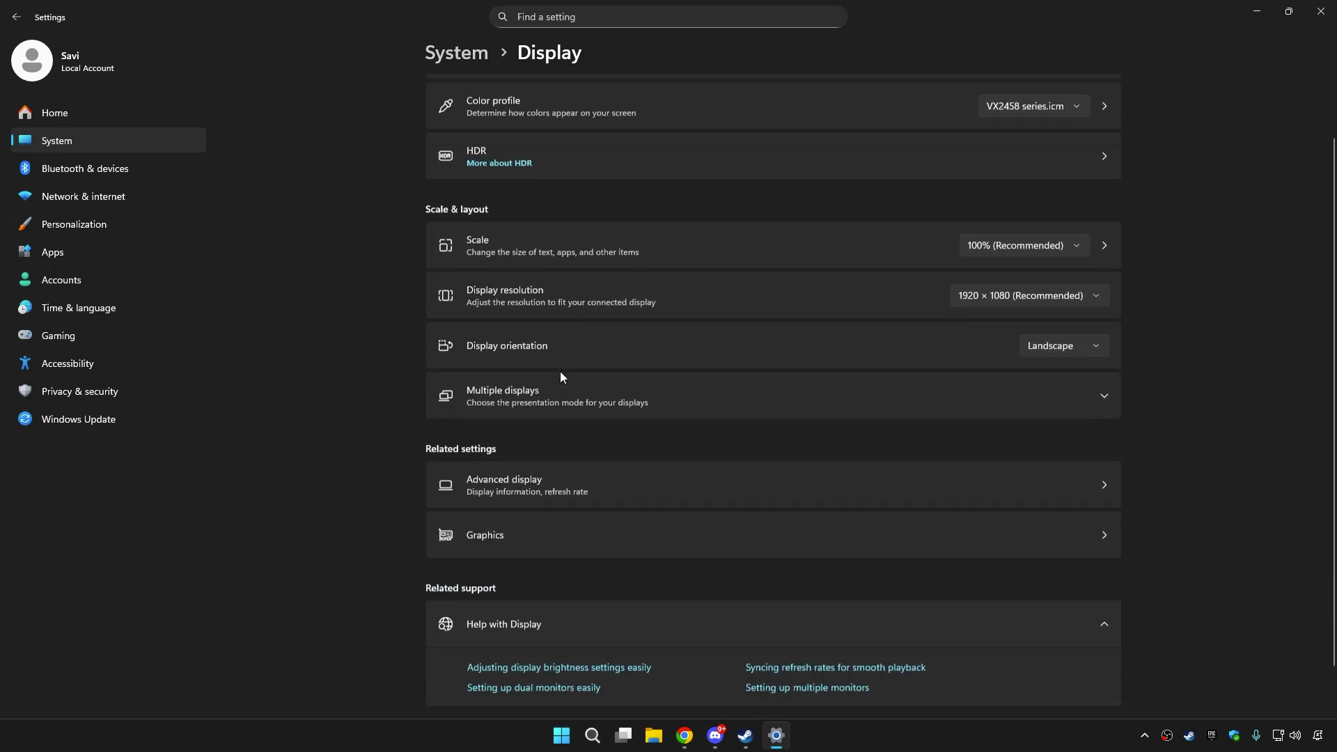
click(566, 486)
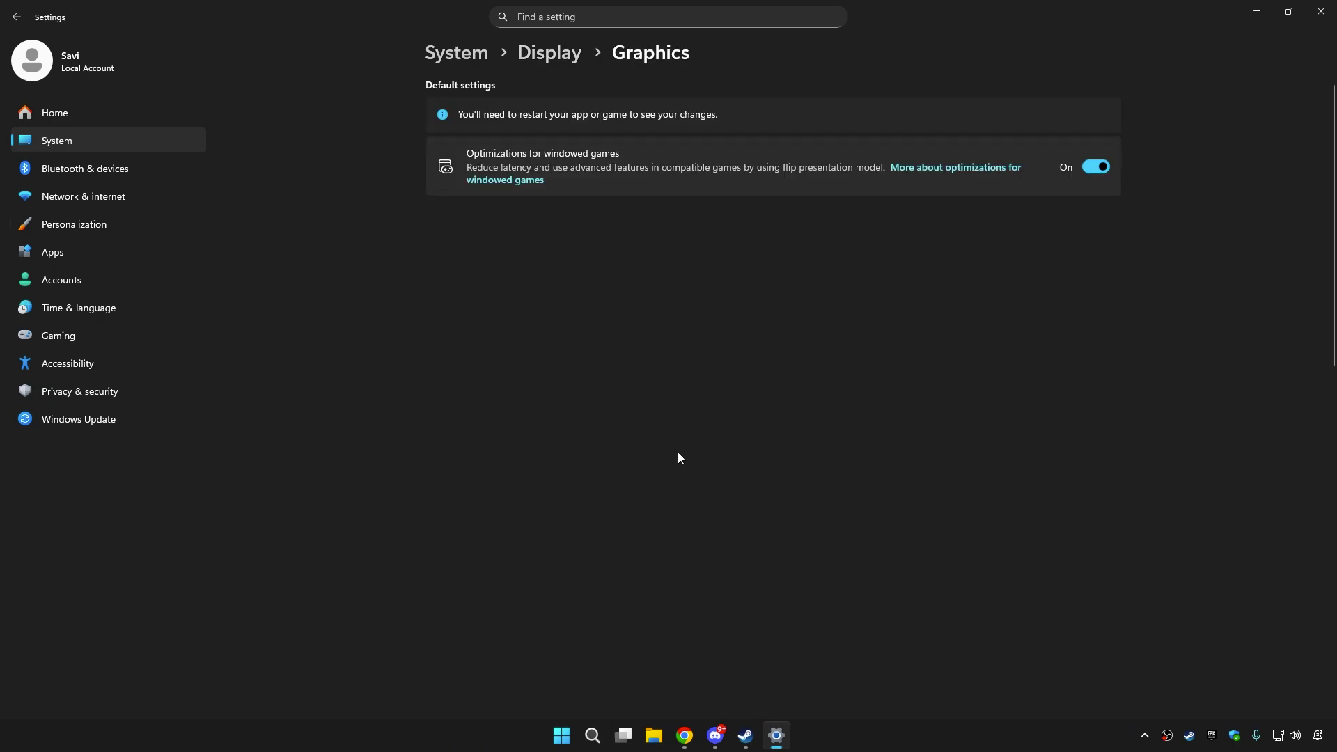
Add the desktop app Project_Plague-Win64-Shipping from the WUCHANG Fallen Feathers Binaries\Win64 folder in drive G's SteamLibrary
click(926, 336)
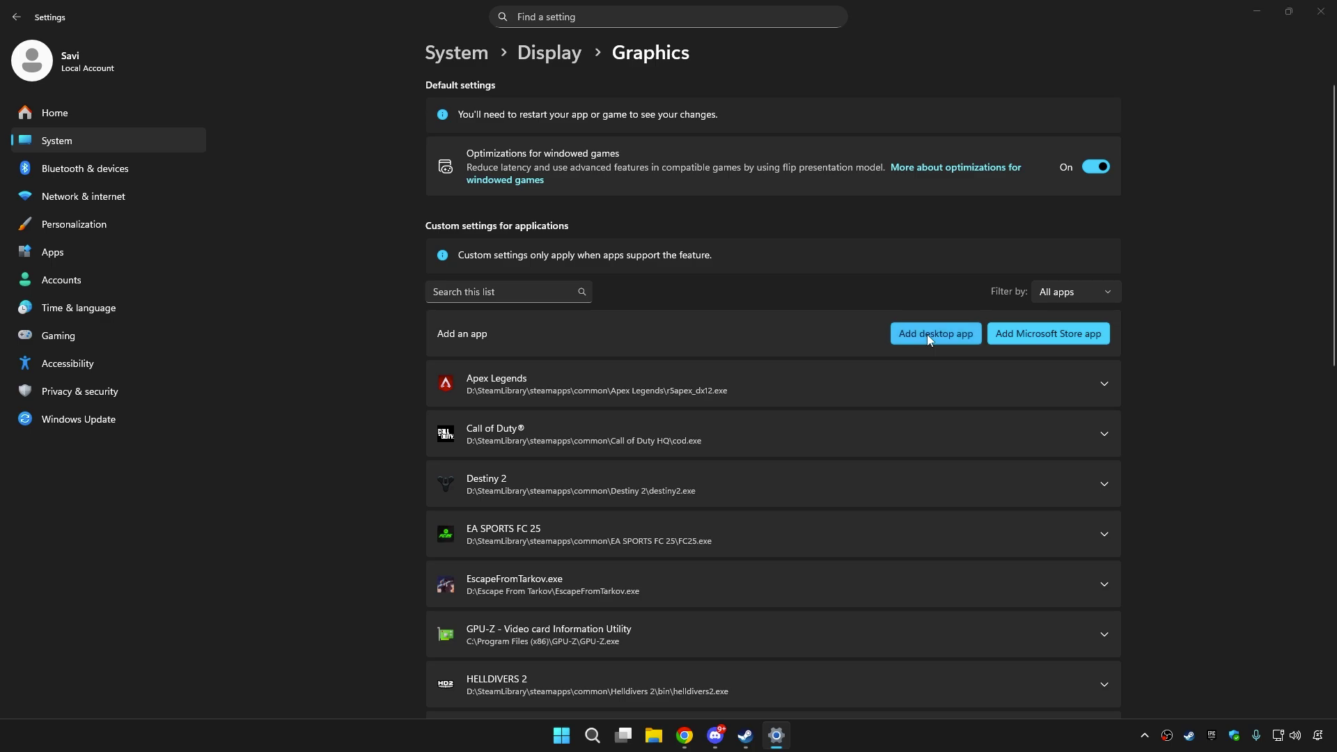
click(132, 270)
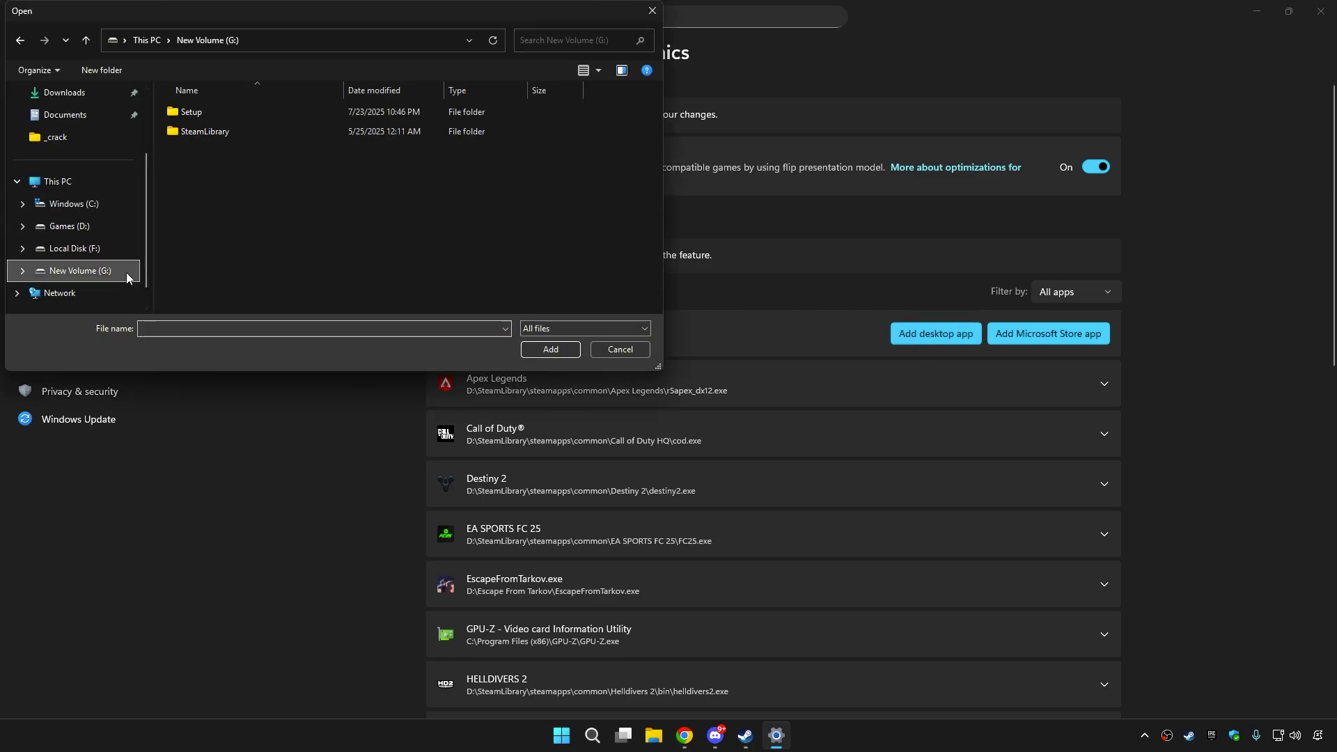
double_click(224, 128)
double_click(268, 114)
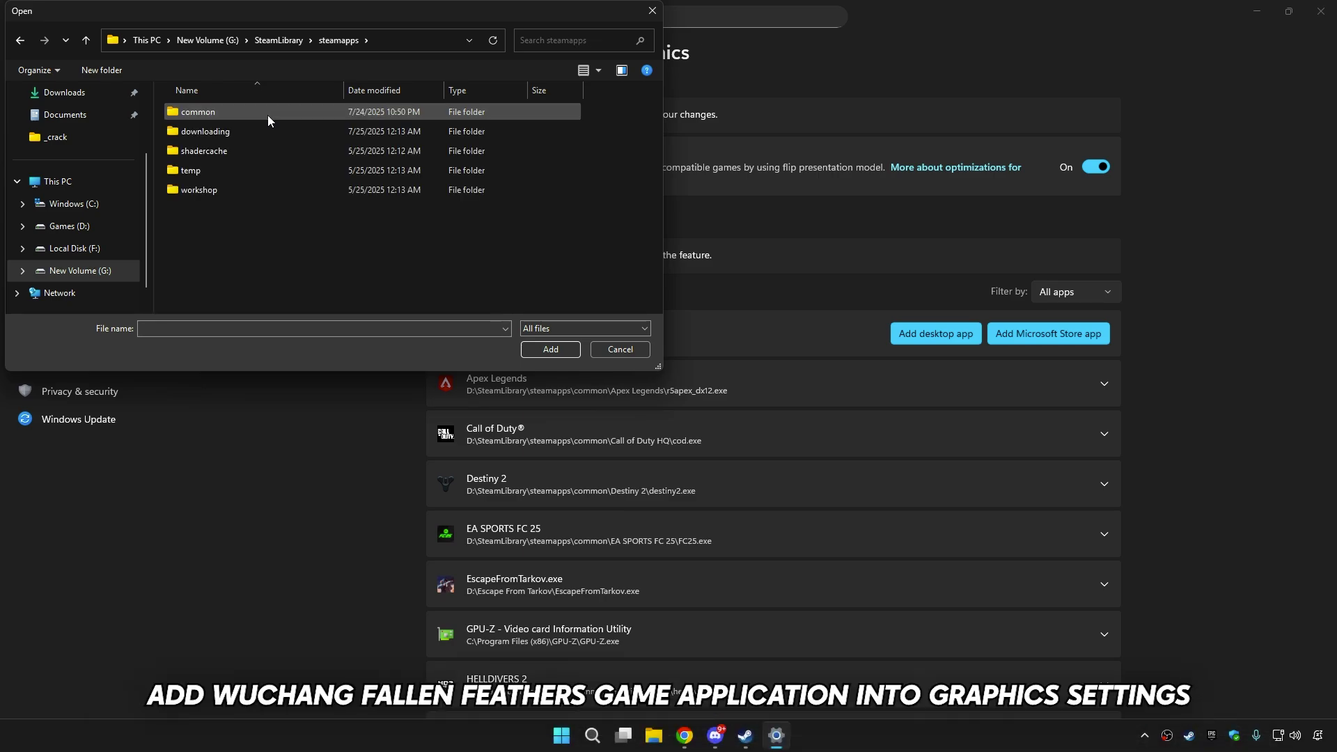
double_click(267, 113)
double_click(236, 248)
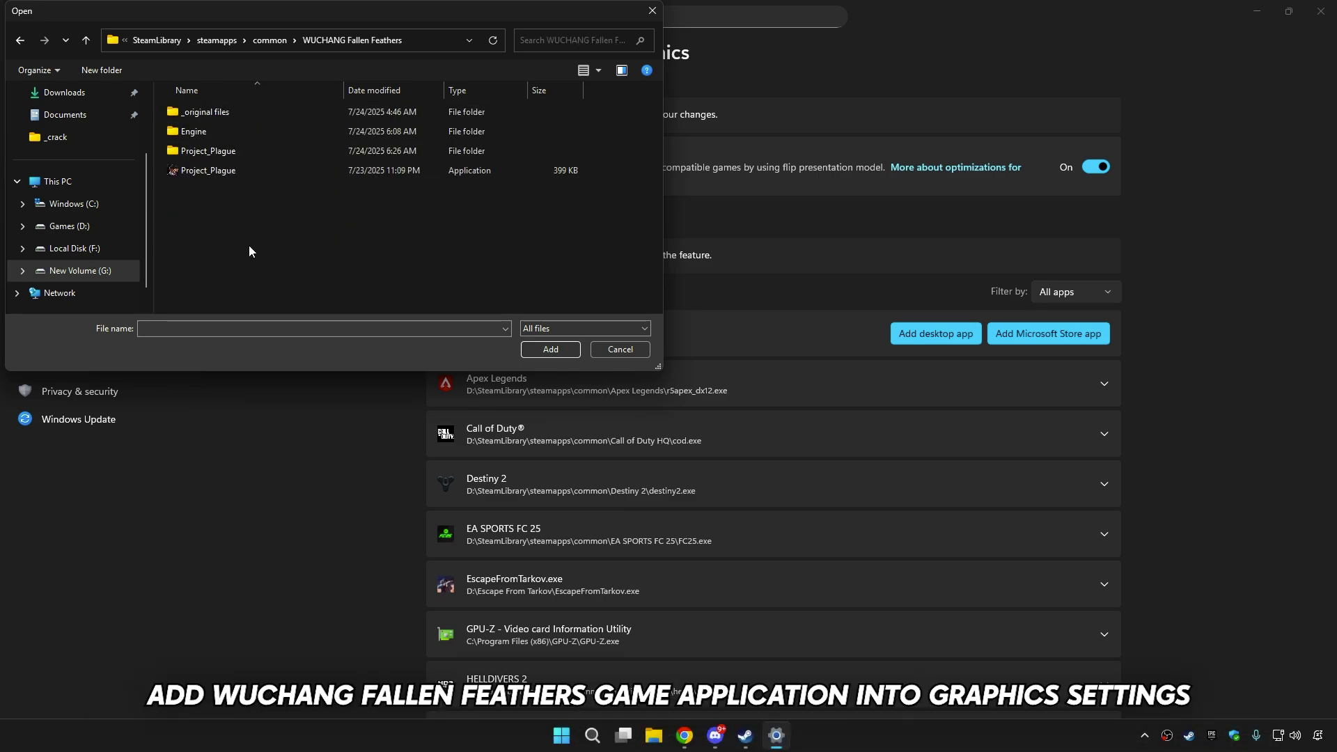
double_click(225, 151)
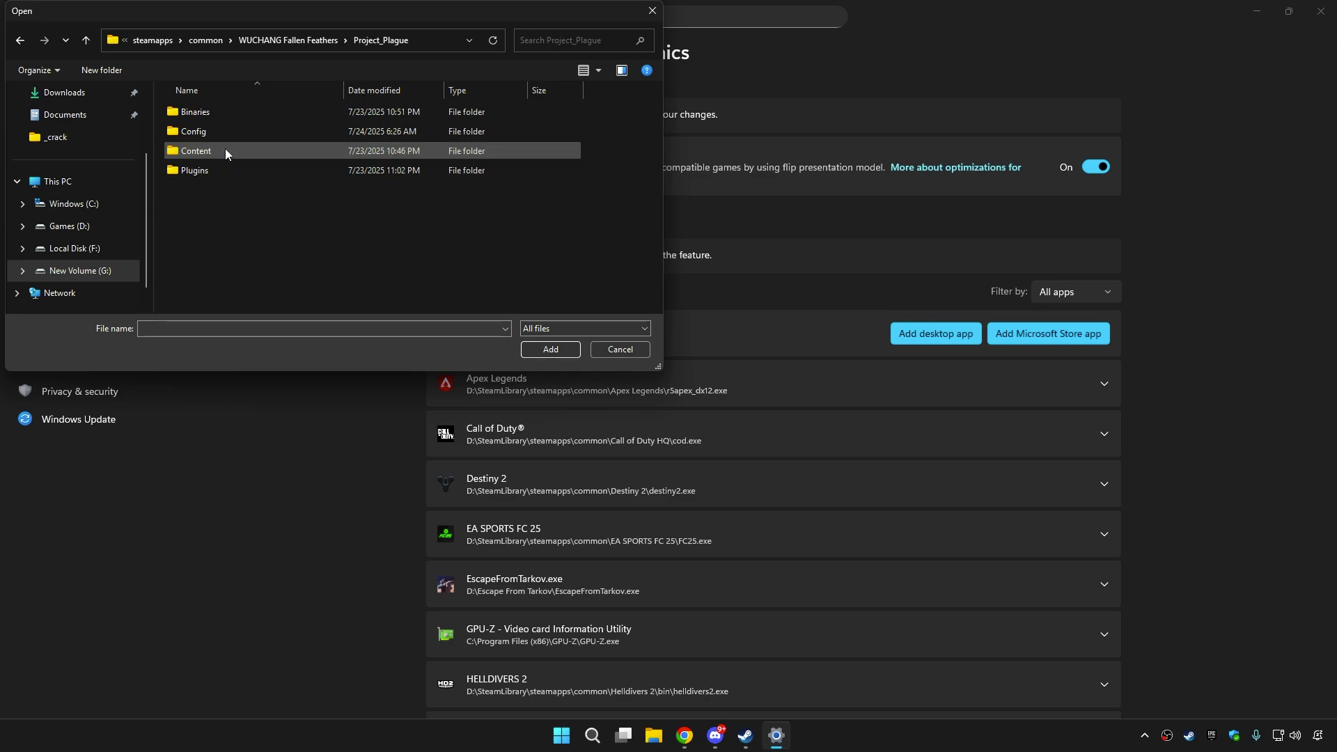
double_click(224, 114)
double_click(224, 114)
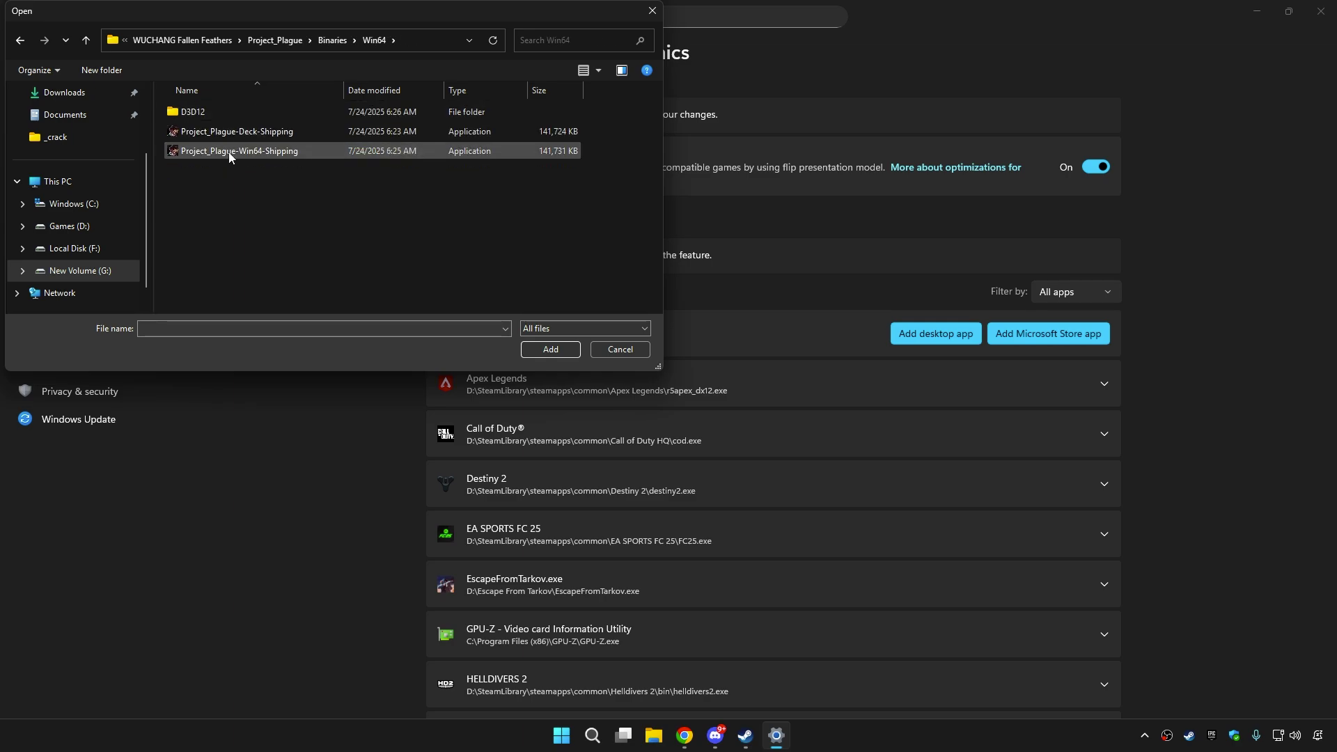
click(302, 151)
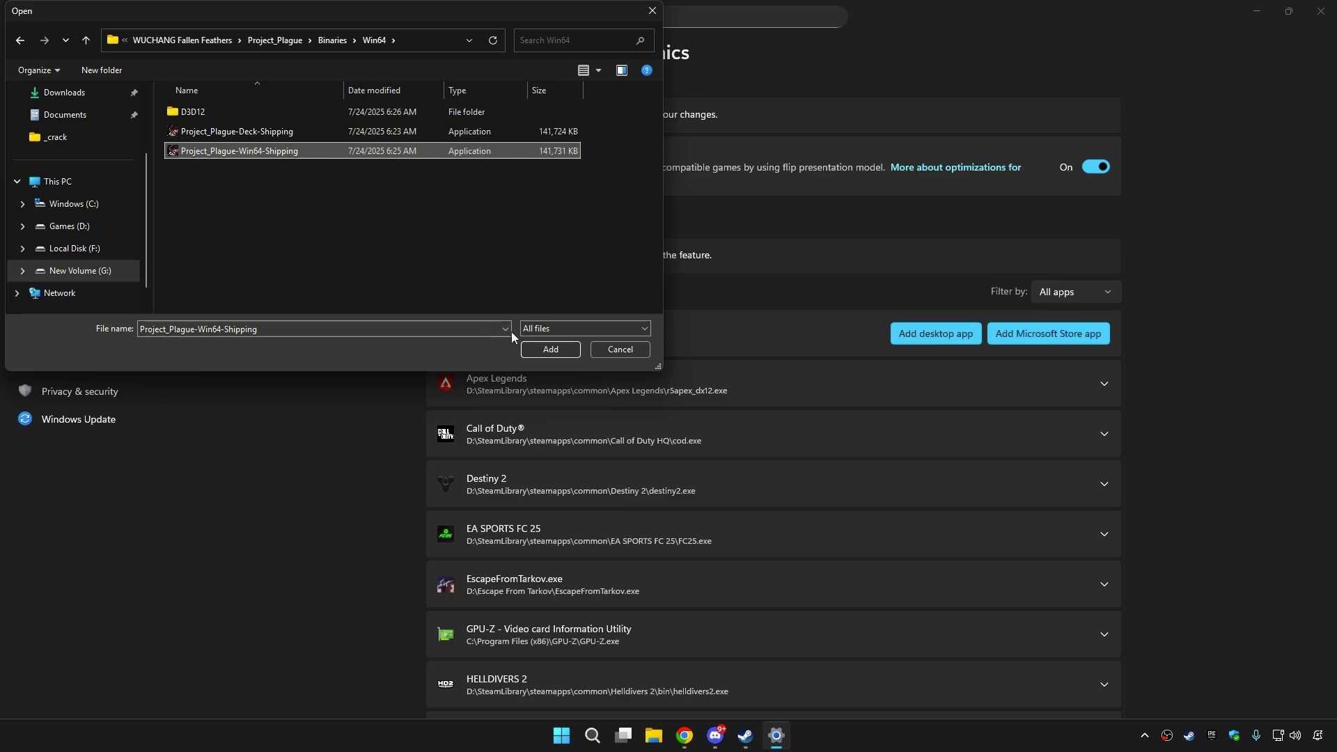
click(536, 348)
Set Project_Plague's GPU preference to High Performance with optimizations for windowed games on, and close the settings
scroll(643, 407, down, 6)
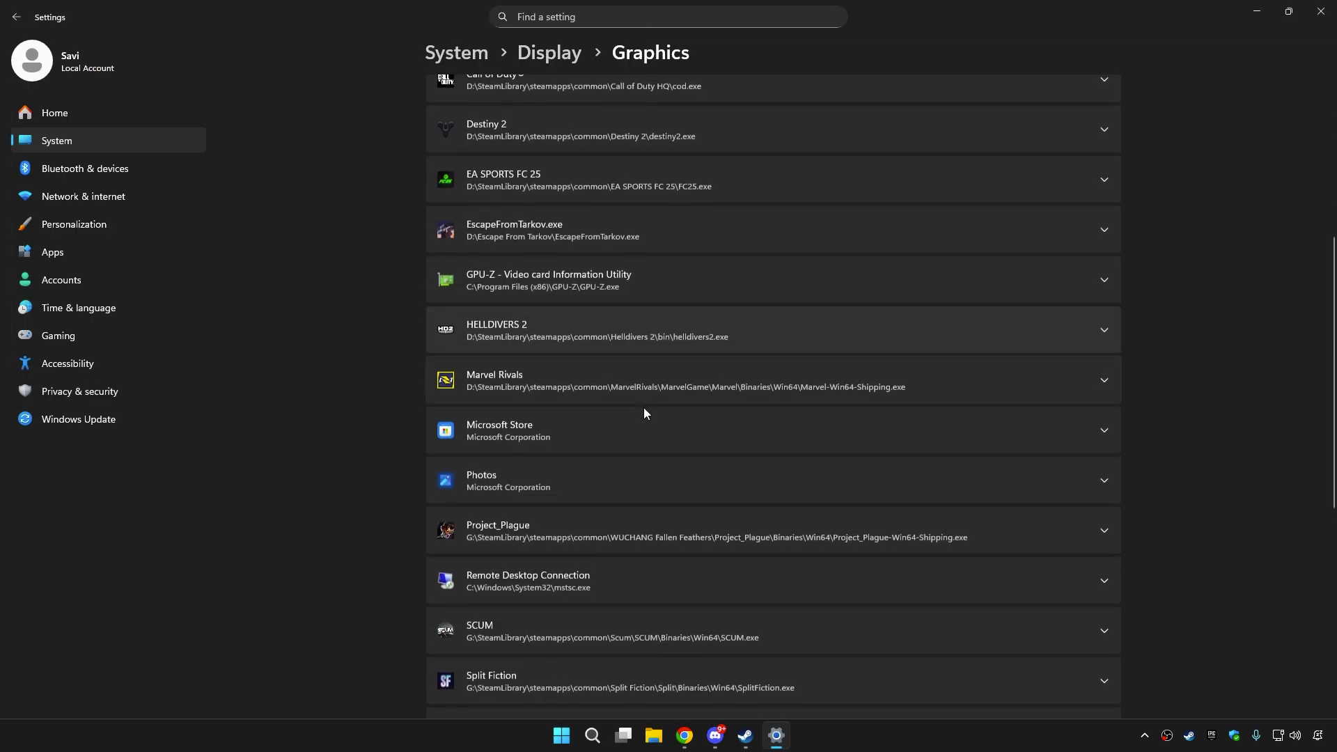
click(649, 488)
click(1008, 510)
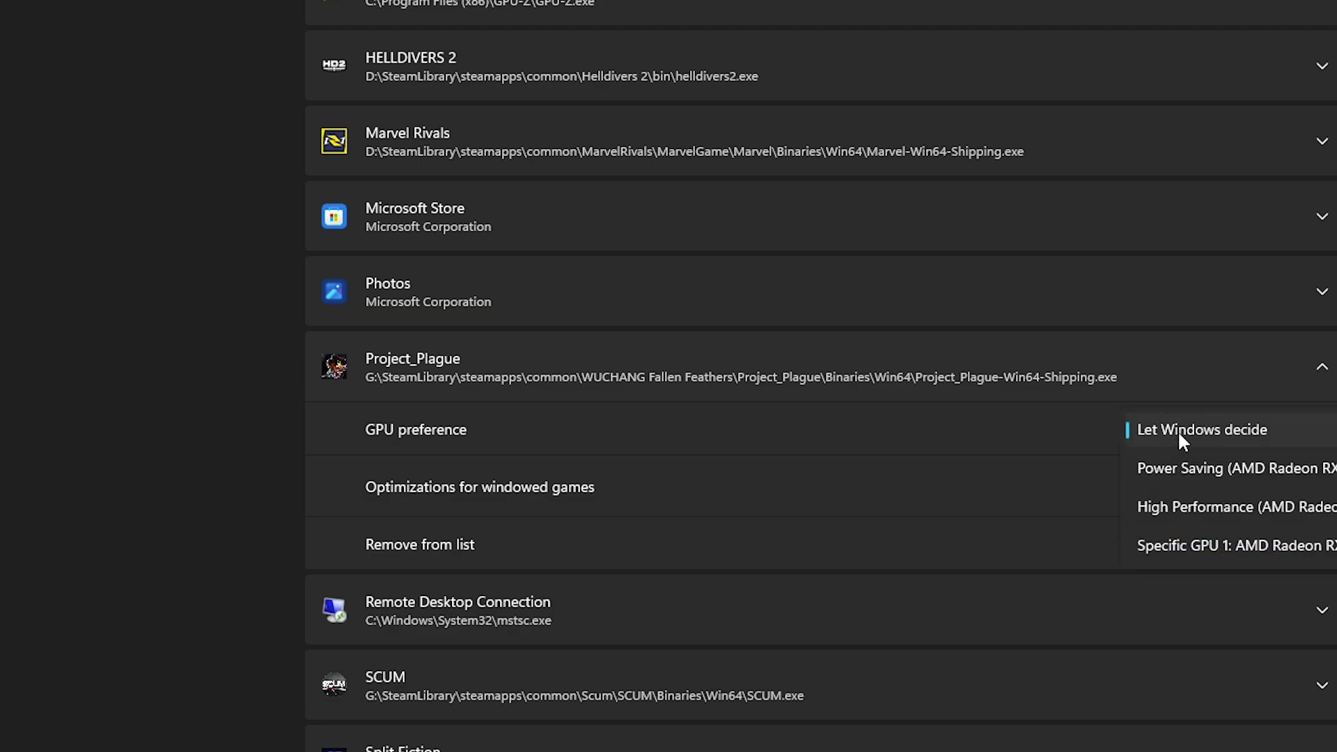
click(1242, 507)
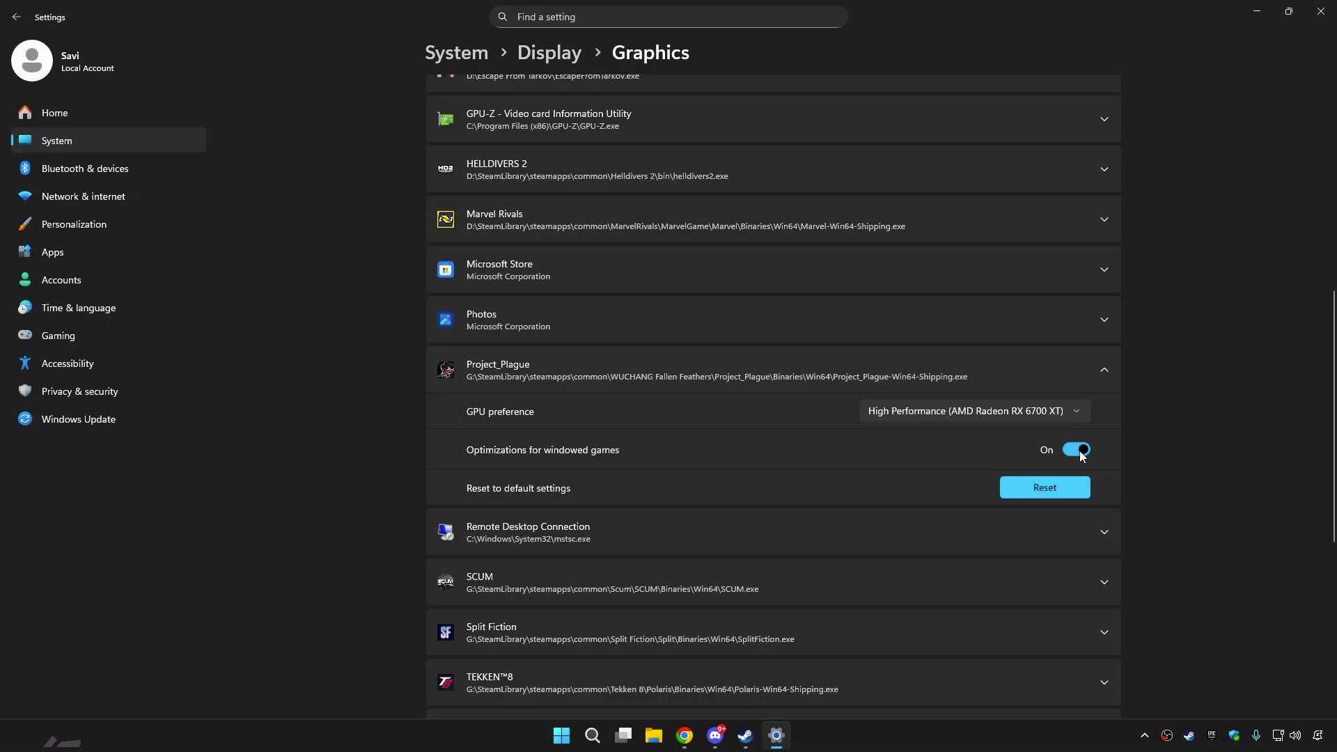
scroll(1080, 450, up, 10)
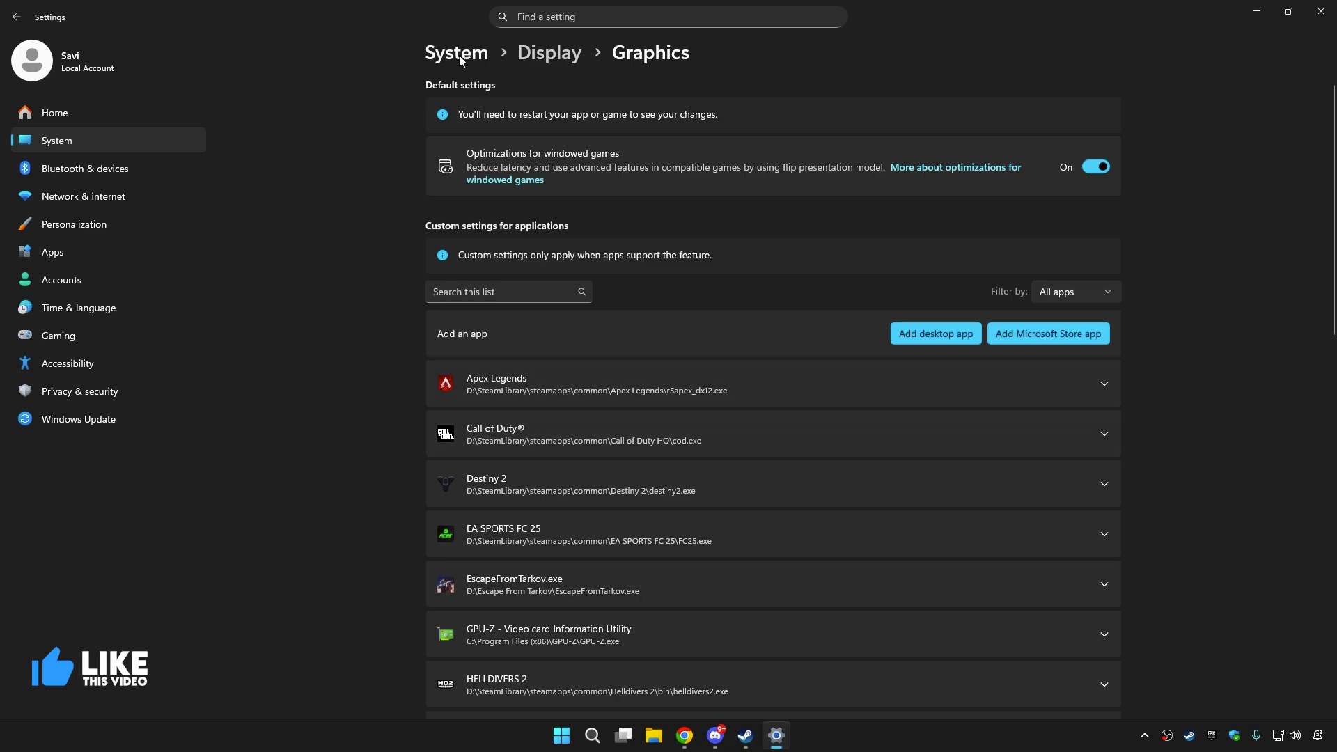
click(459, 61)
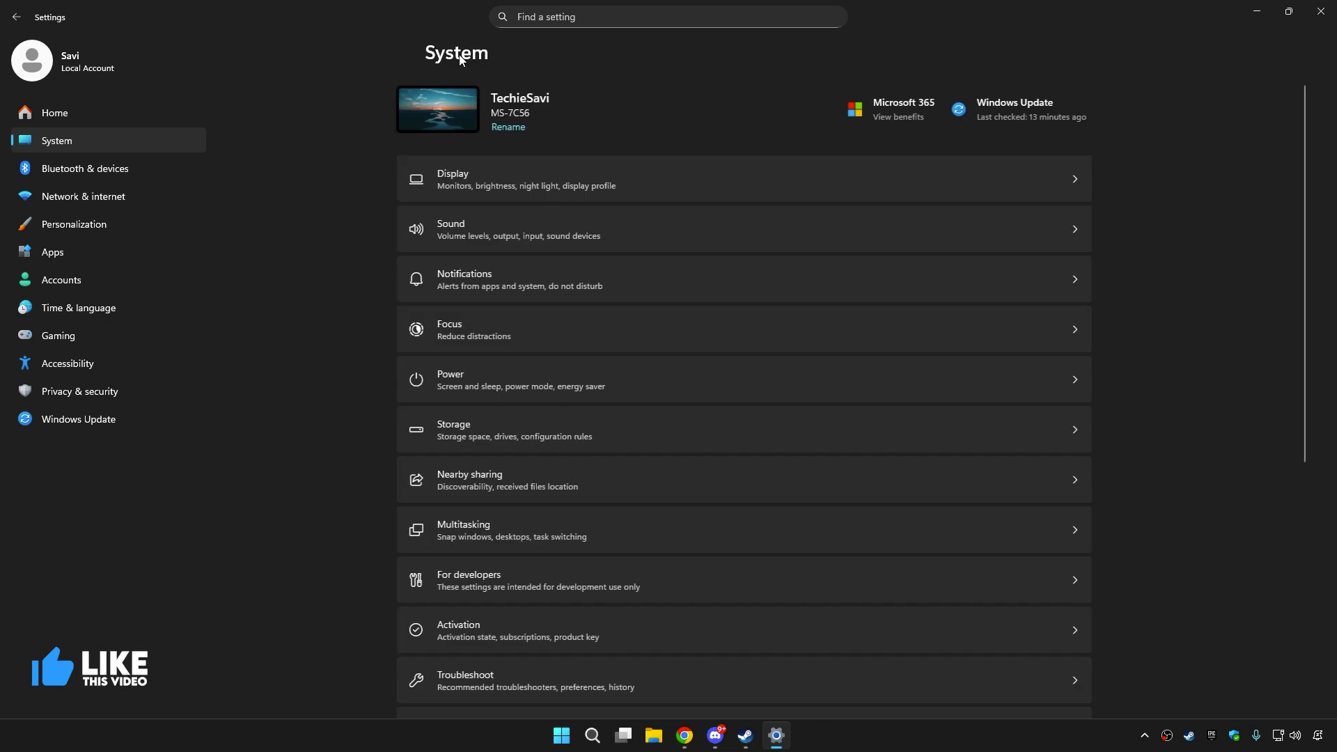
click(1320, 11)
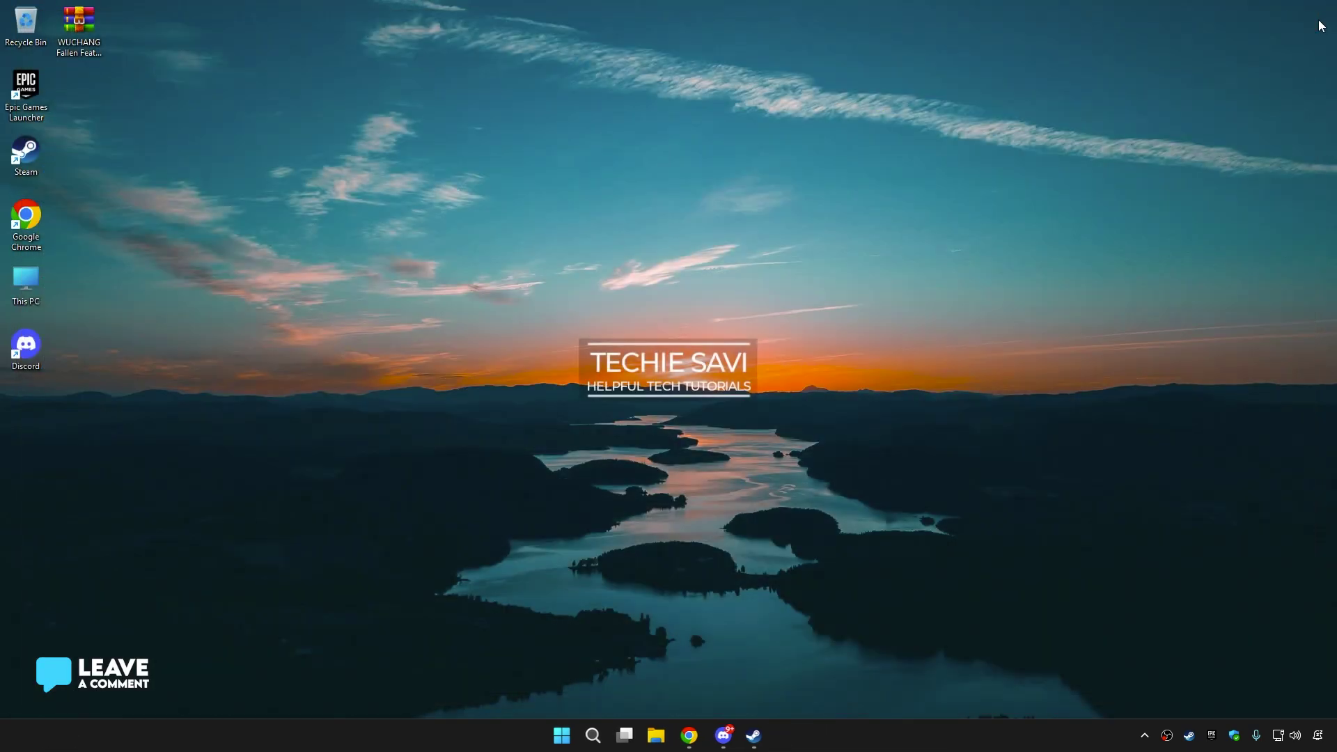
Switch to AMD Software: Adrenalin Edition and open the Project_Plague game profile
right_click(562, 212)
click(630, 398)
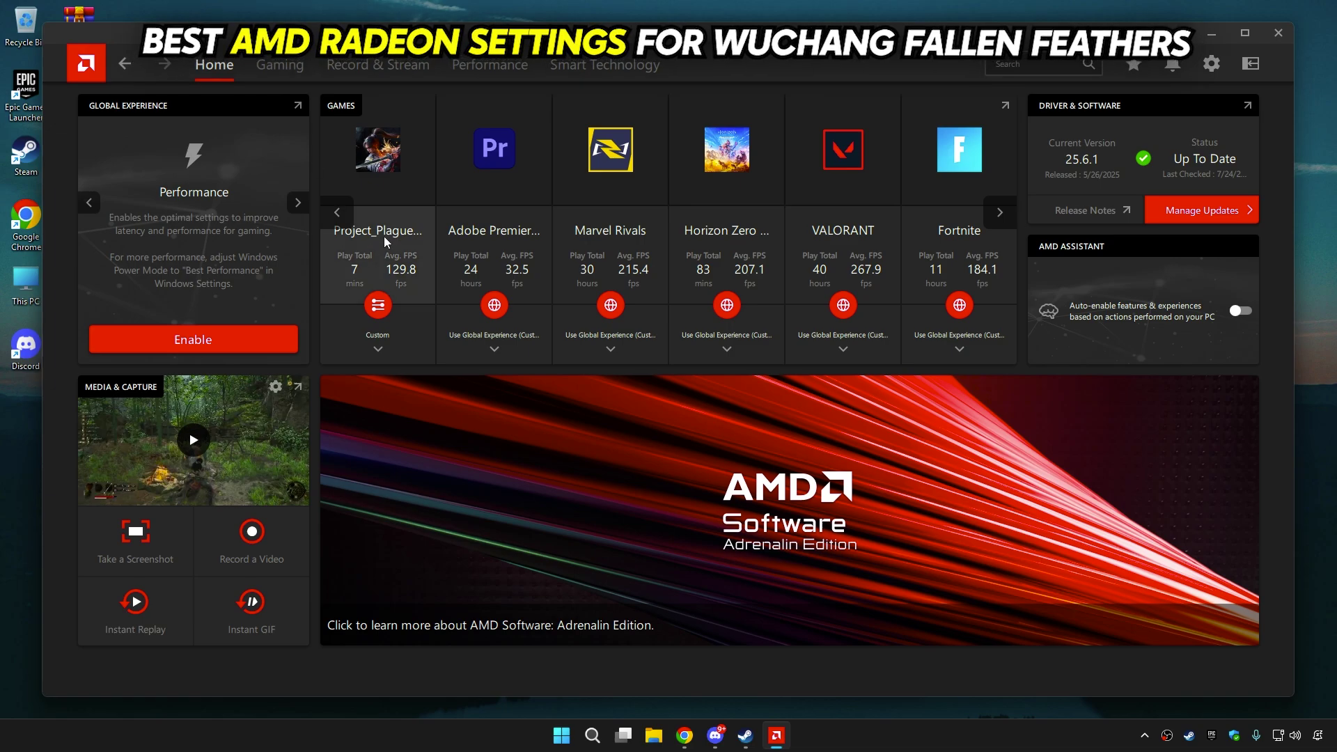
click(388, 244)
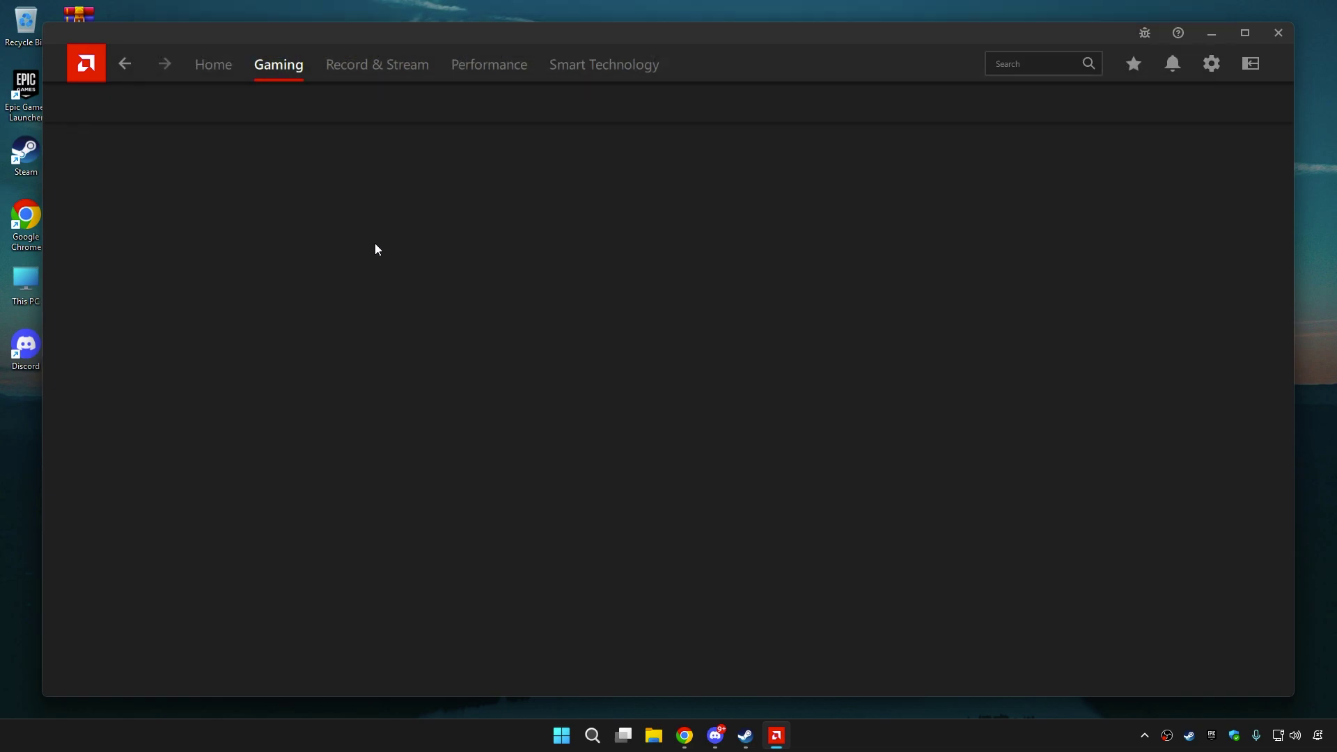
Enable Radeon Anti-Lag and Radeon Image Sharpening in the Project_Plague profile's graphics settings
scroll(369, 327, down, 3)
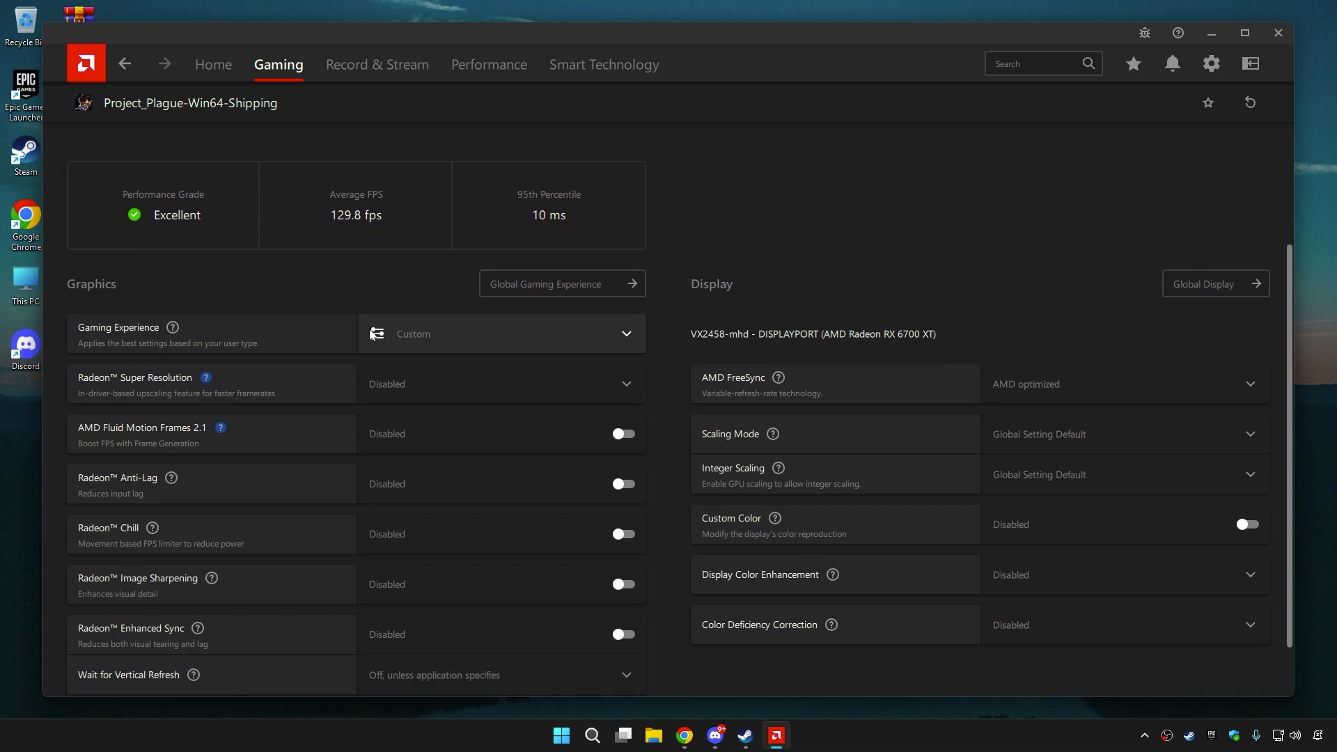
scroll(369, 329, down, 2)
click(622, 420)
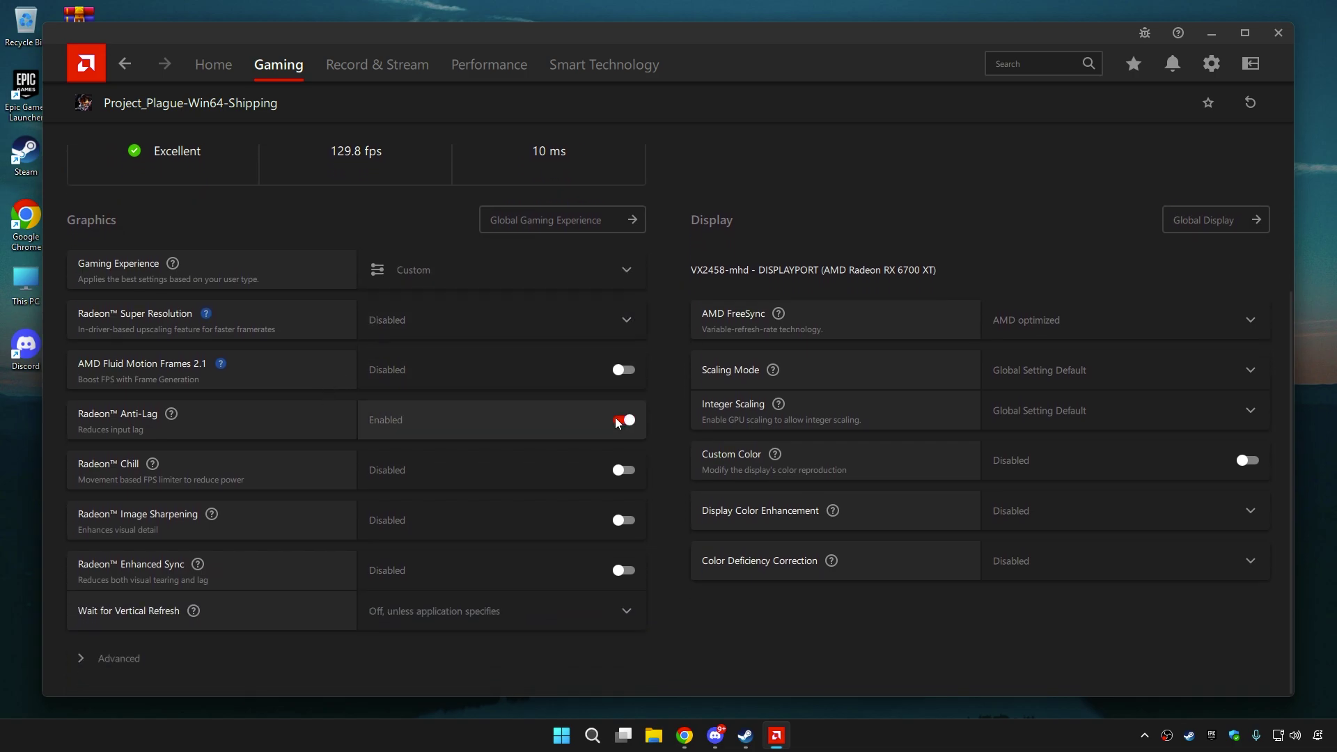
click(620, 522)
scroll(502, 522, down, 1)
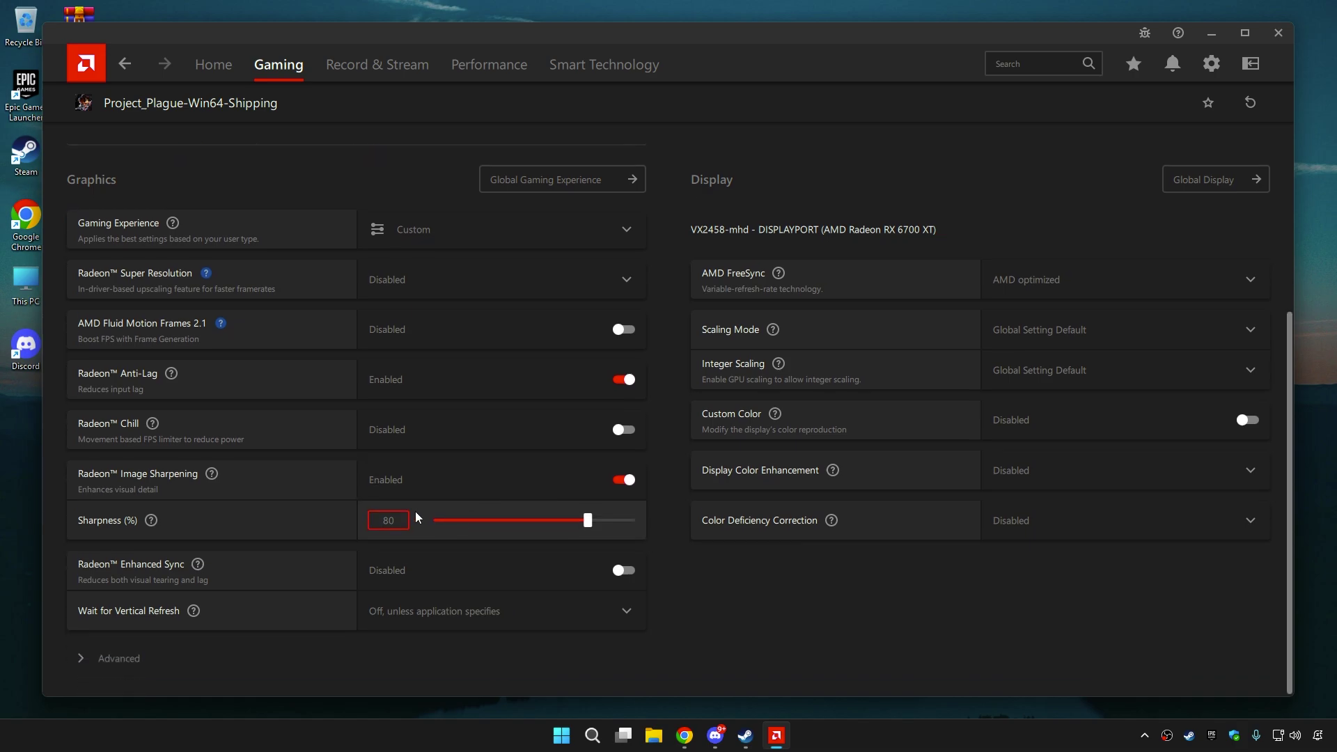
Keep image sharpening at 80% and Wait for Vertical Refresh on Off, unless application specifies
click(401, 518)
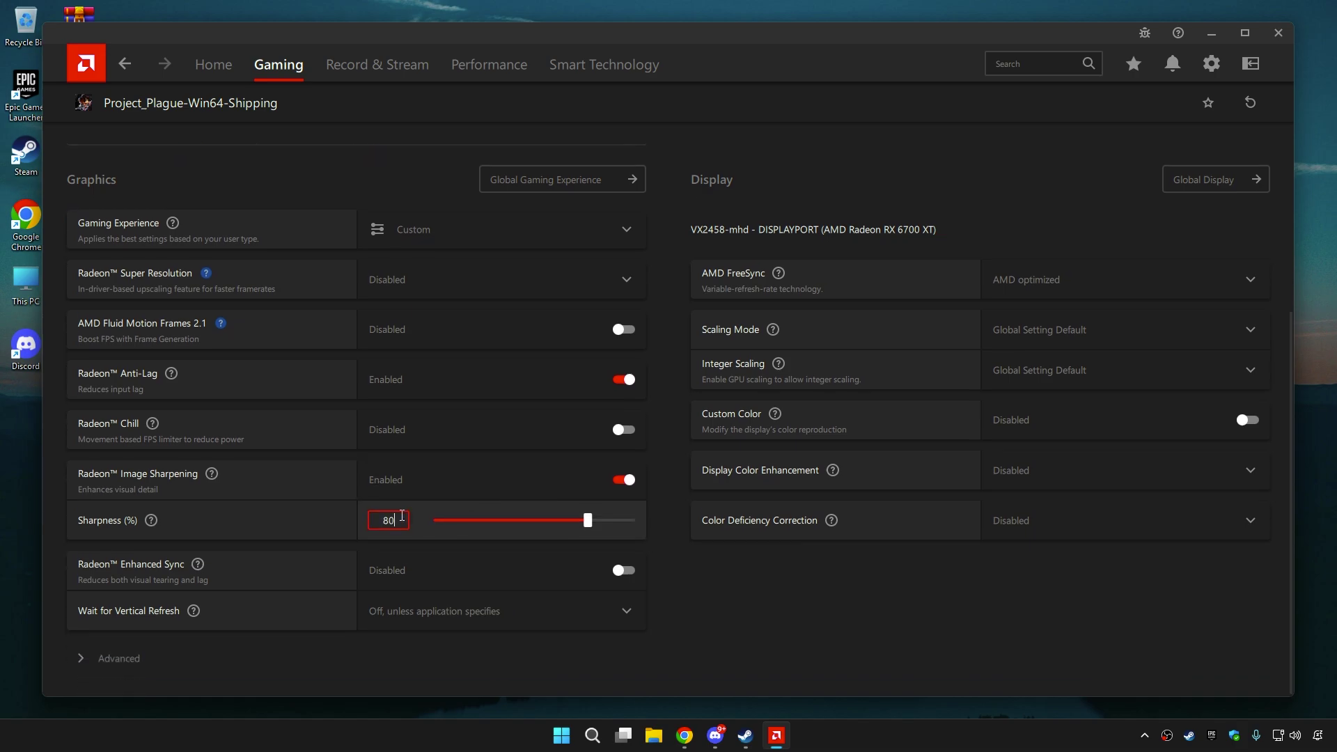
click(407, 610)
click(406, 608)
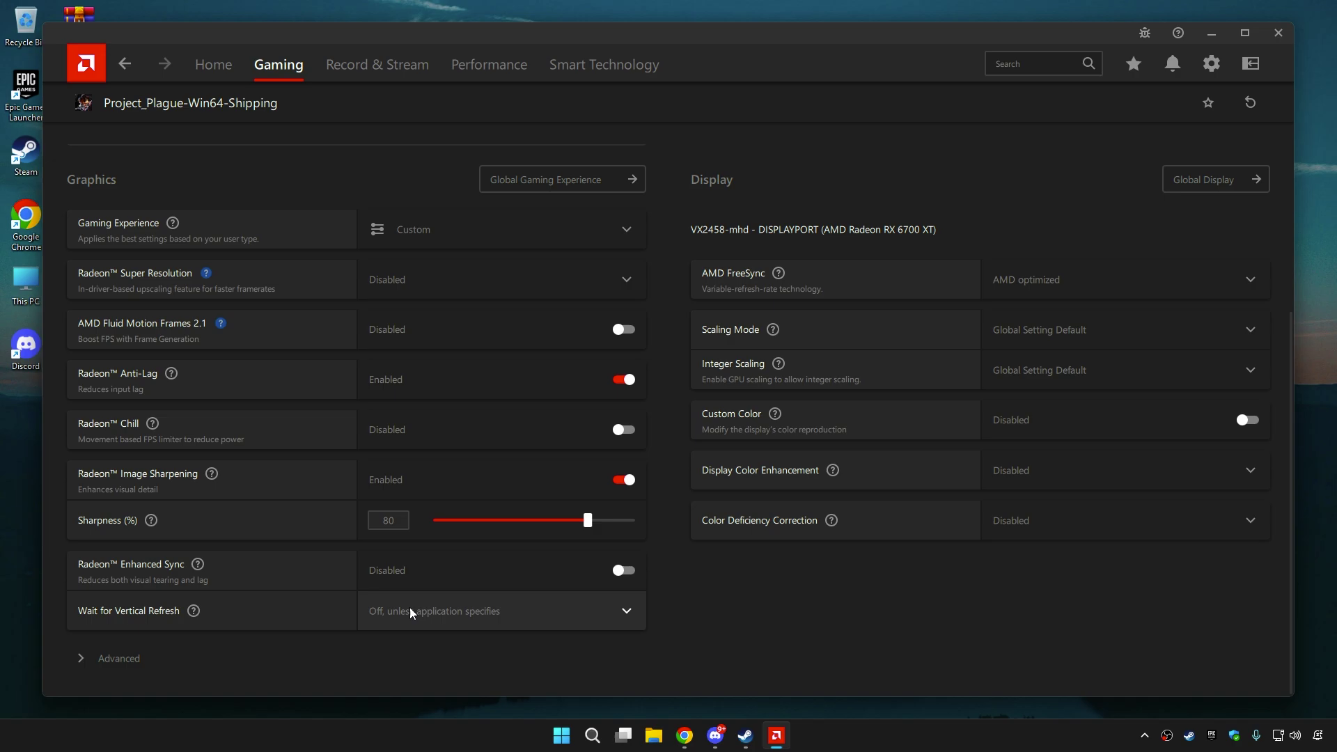
Expand the advanced graphics settings and keep Anti-Aliasing on Use application settings with the Multisampling method
click(149, 655)
scroll(424, 619, down, 5)
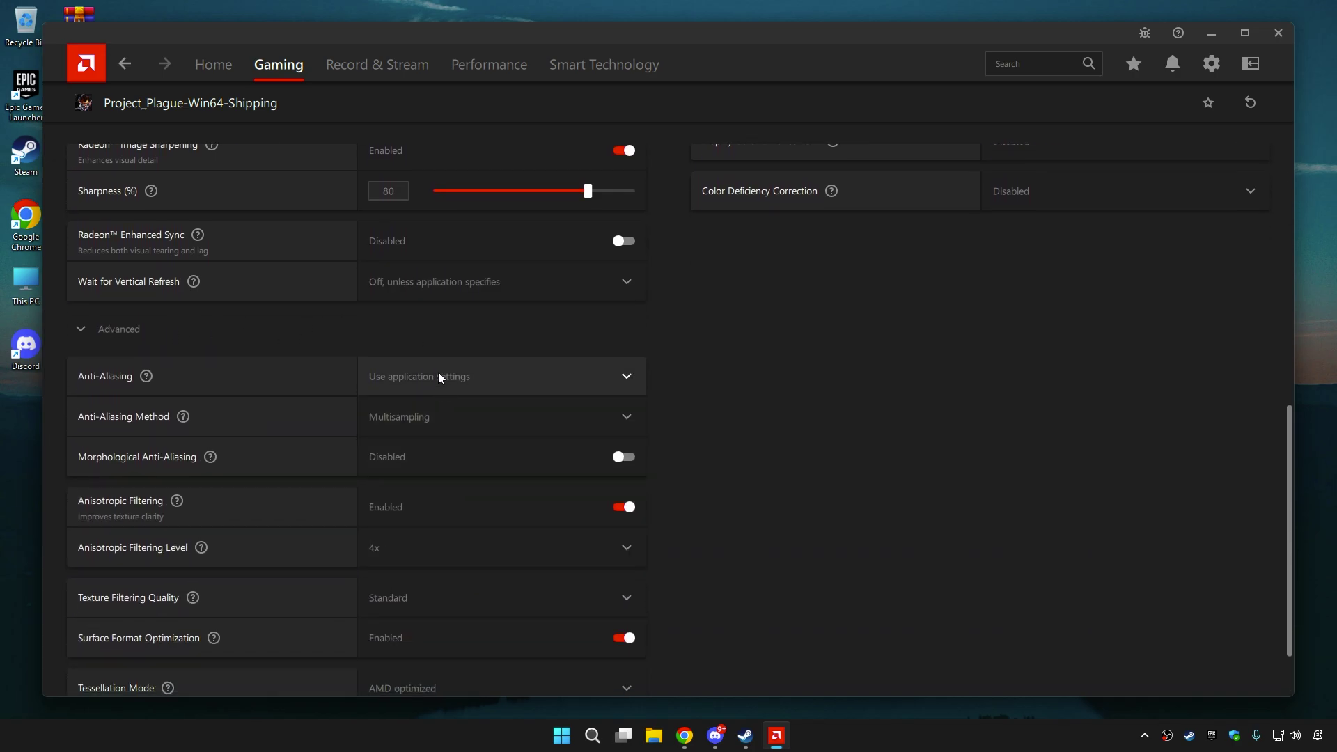
click(437, 372)
click(433, 404)
click(431, 418)
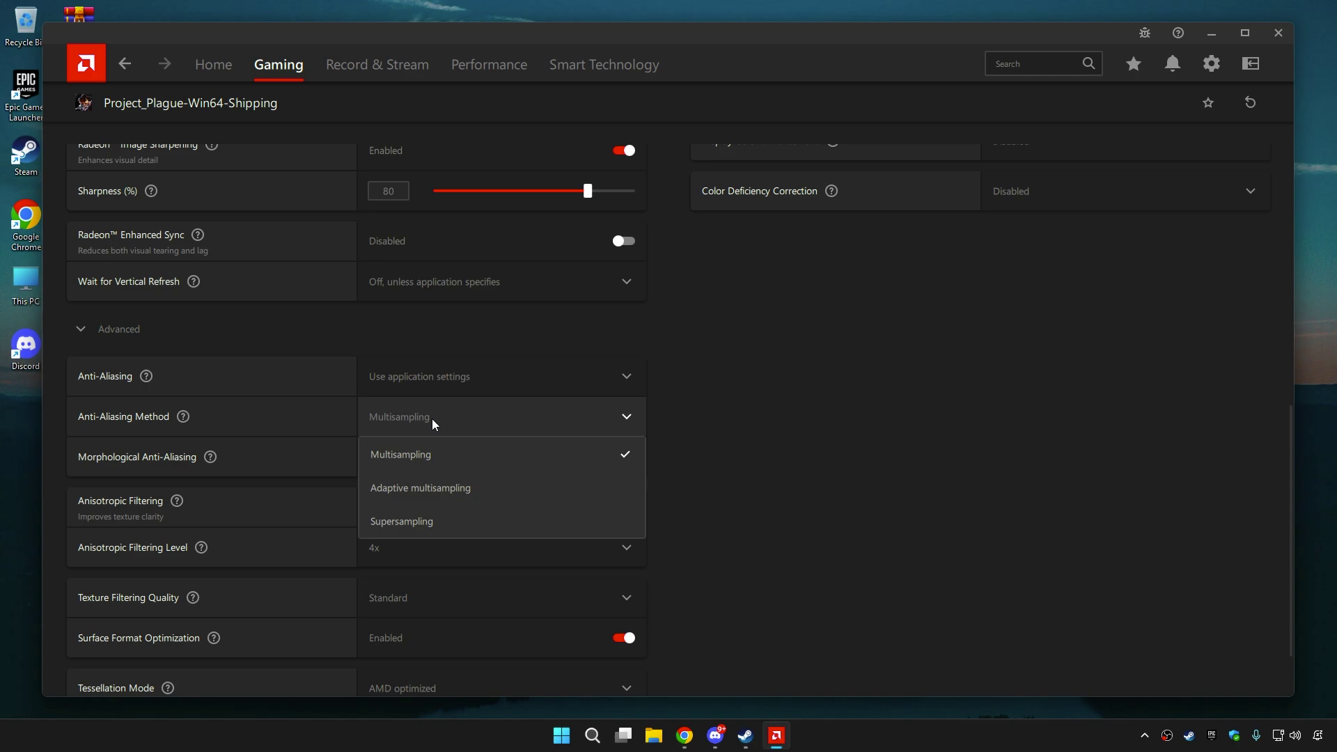
click(426, 455)
scroll(453, 422, down, 2)
Leave Anisotropic Filtering enabled with its level set to 4x
click(629, 429)
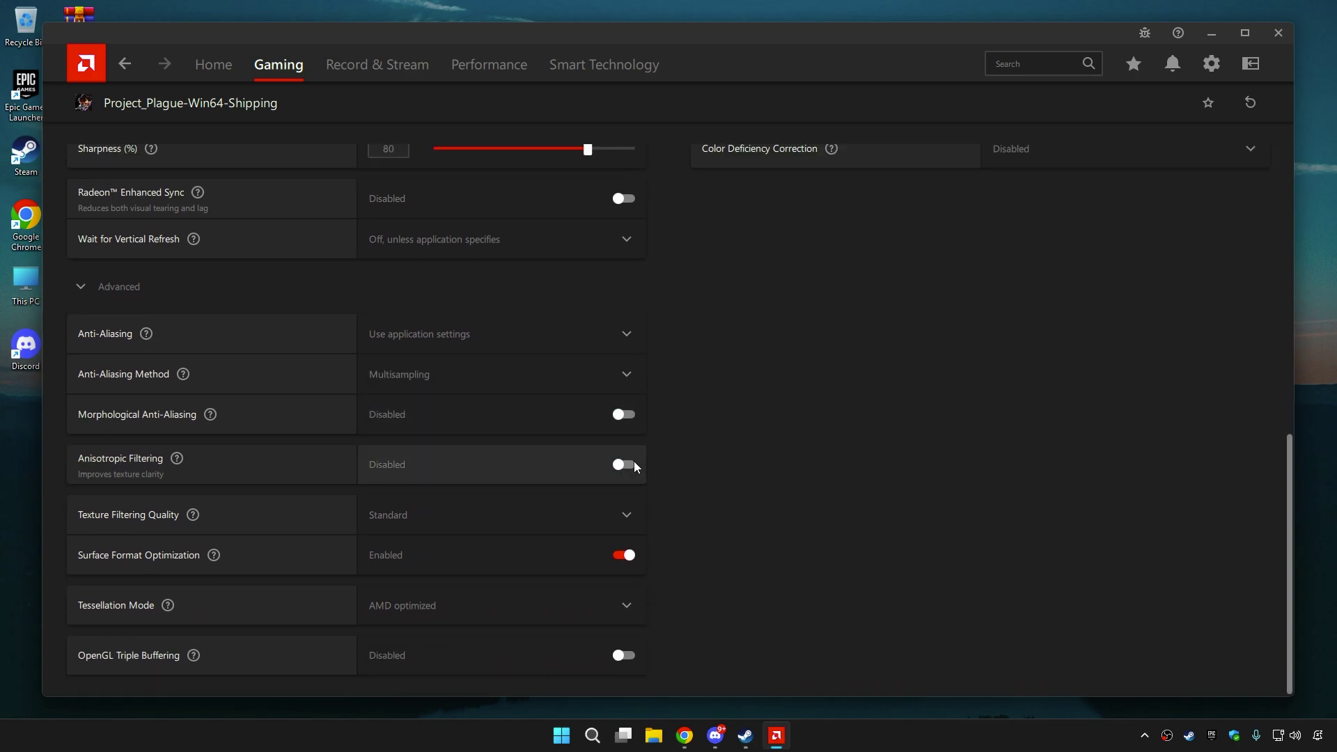
click(630, 463)
click(473, 511)
click(438, 575)
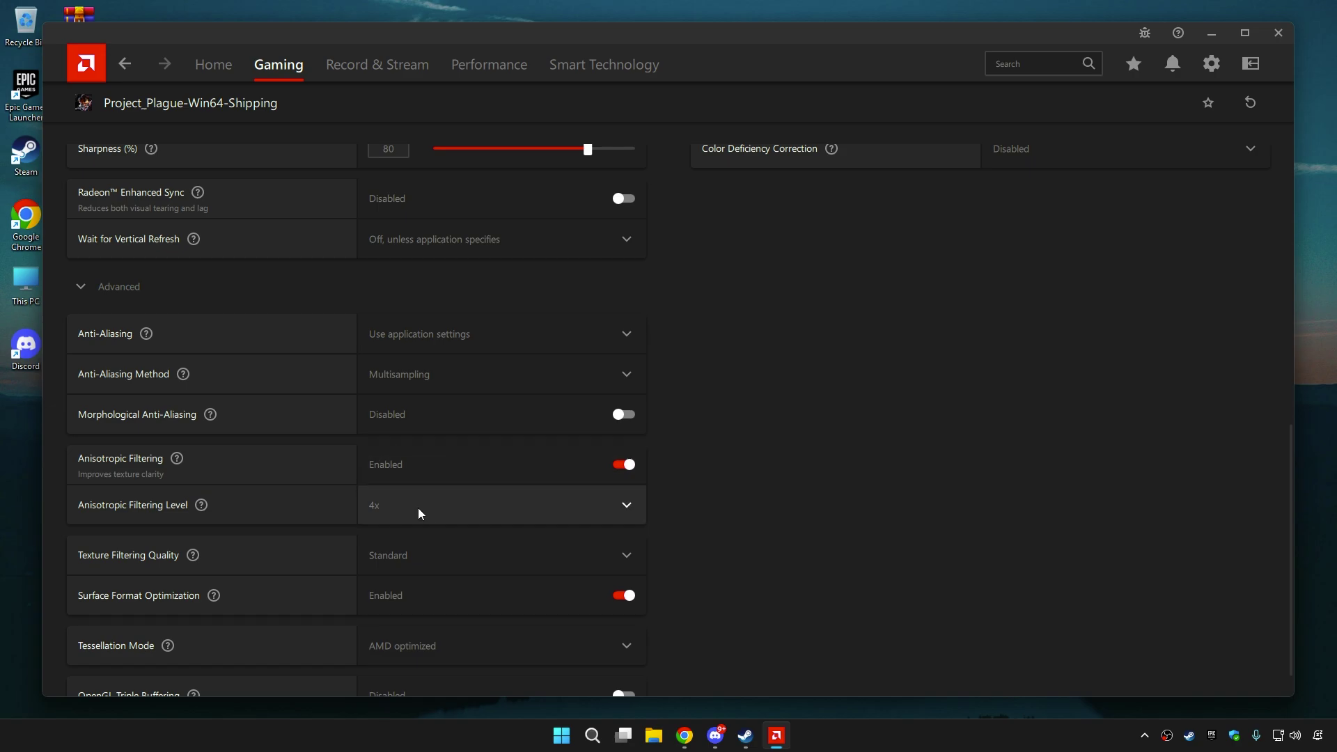
Set Texture Filtering Quality to Standard and leave Surface Format Optimization enabled
click(409, 555)
click(411, 624)
scroll(558, 554, down, 1)
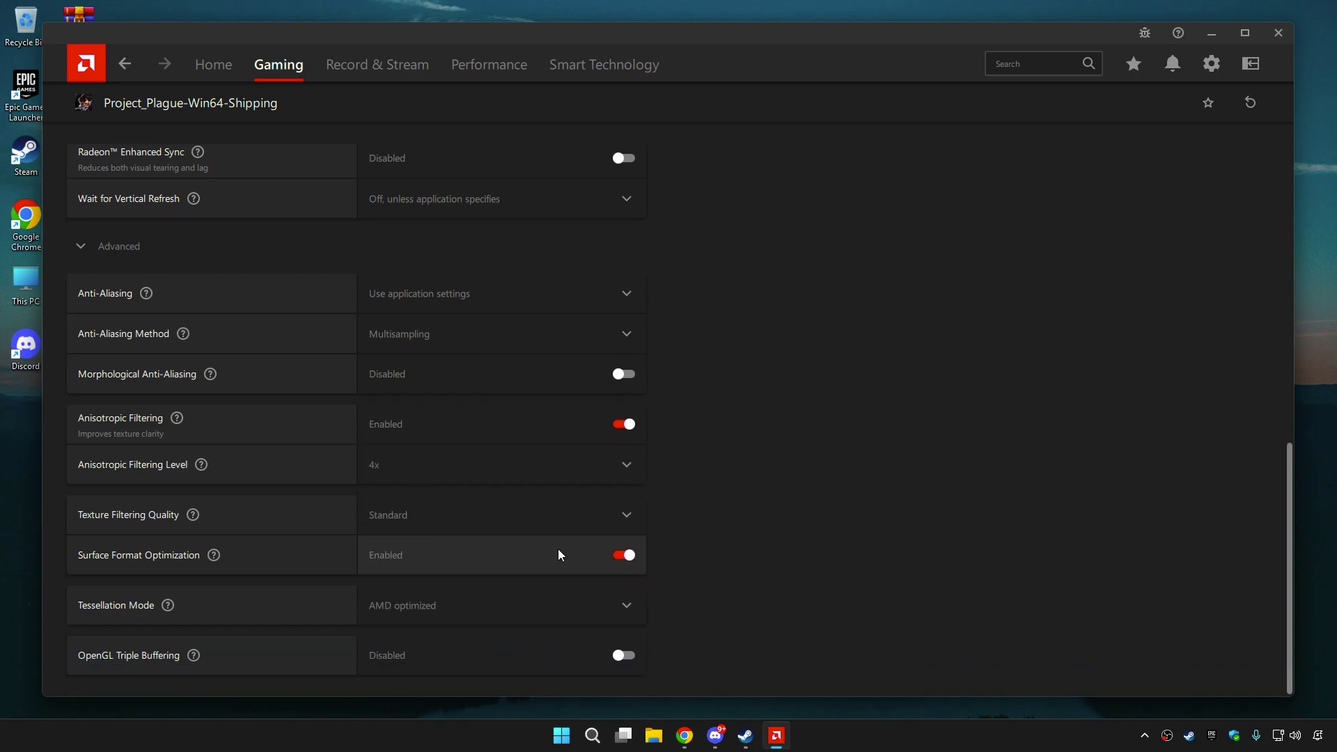
click(627, 557)
click(625, 556)
Set Tessellation Mode to AMD optimized and close the AMD software
click(574, 602)
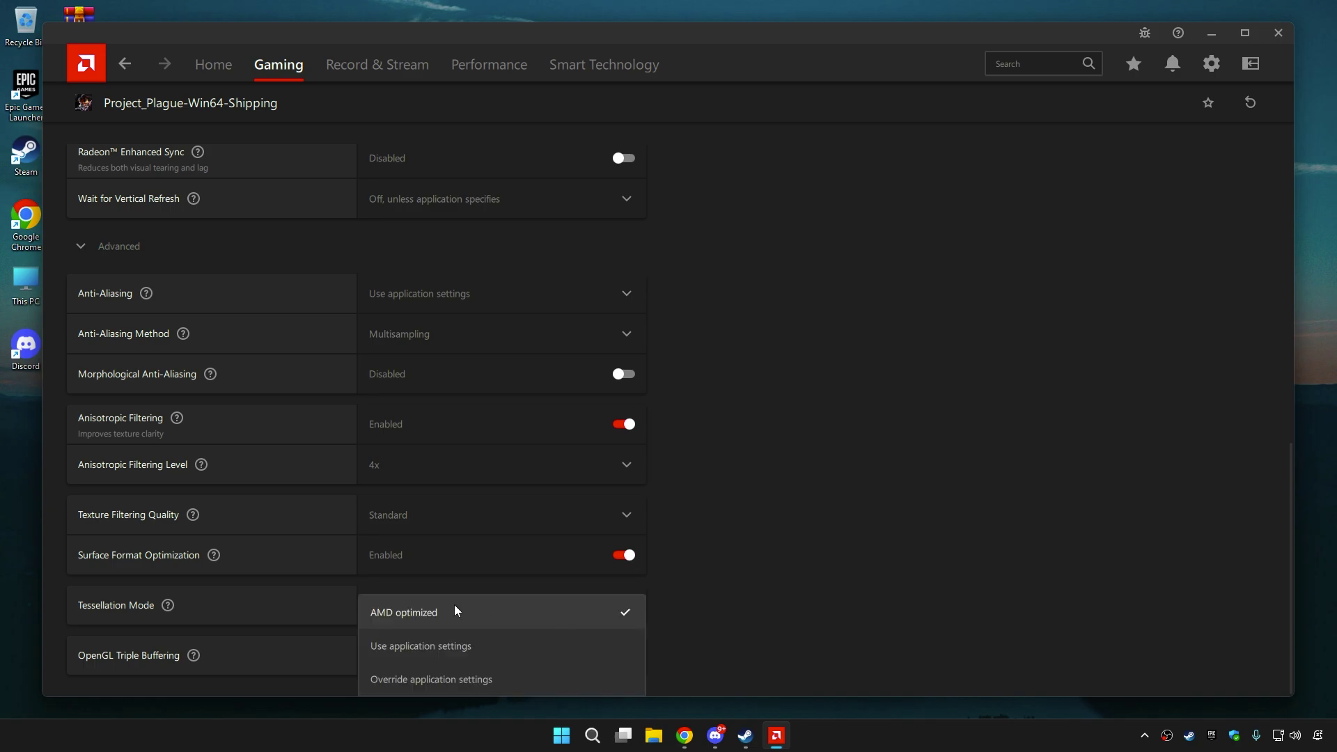
click(454, 604)
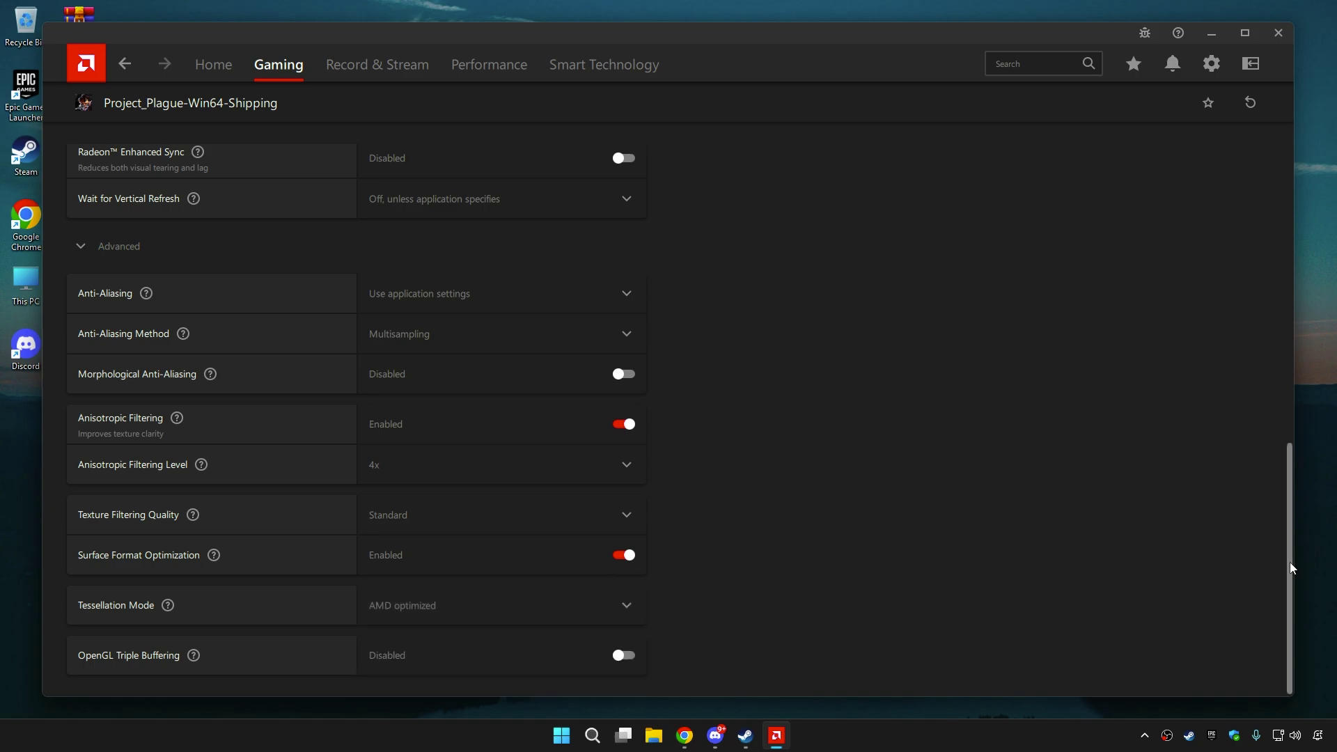
drag(1289, 562, 1266, 212)
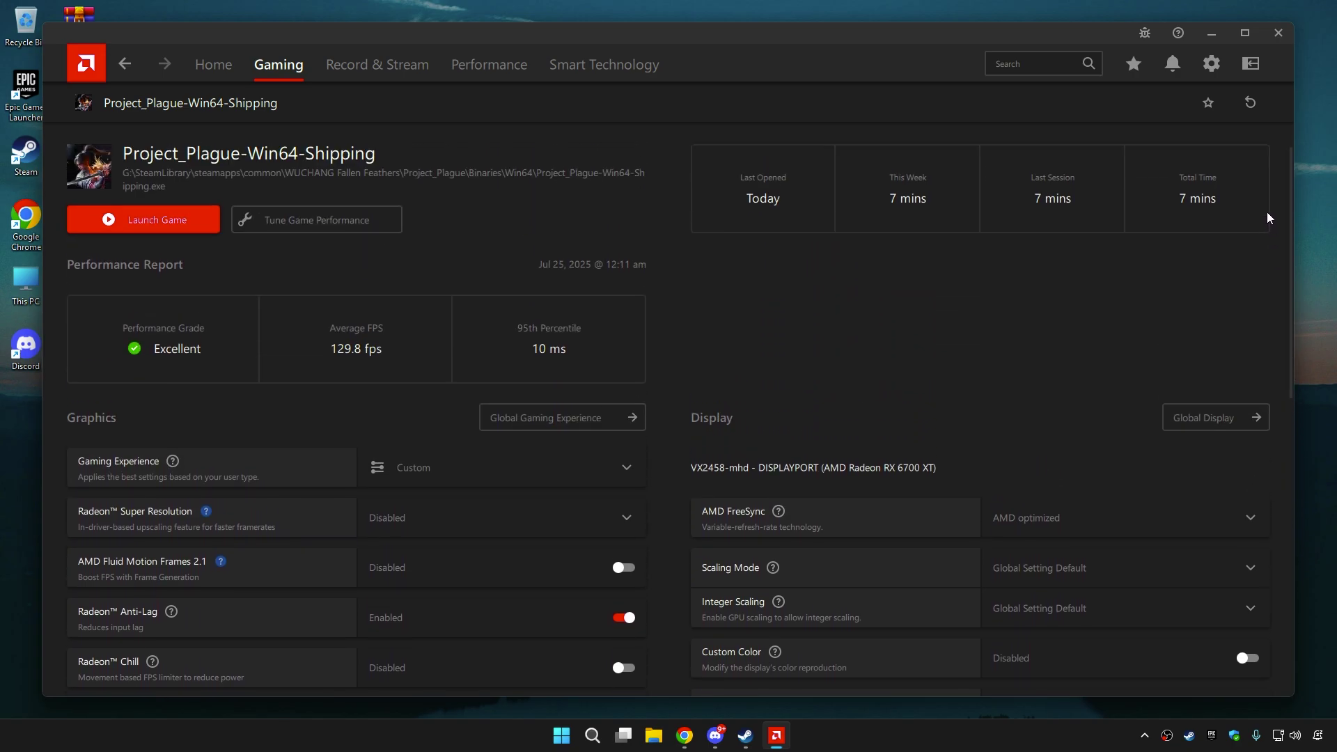
click(1278, 33)
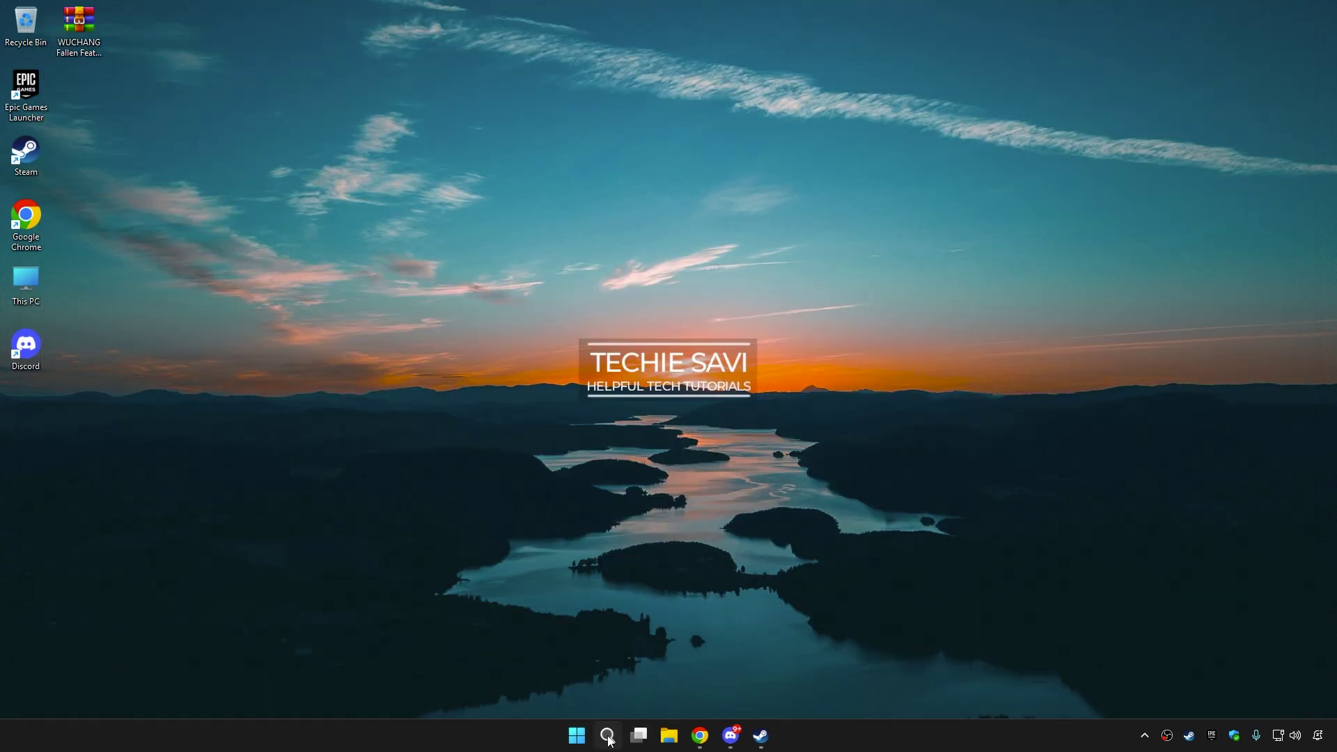
Search Windows for "defragment" and open Defragment and Optimize Drives
click(607, 736)
text(defrag)
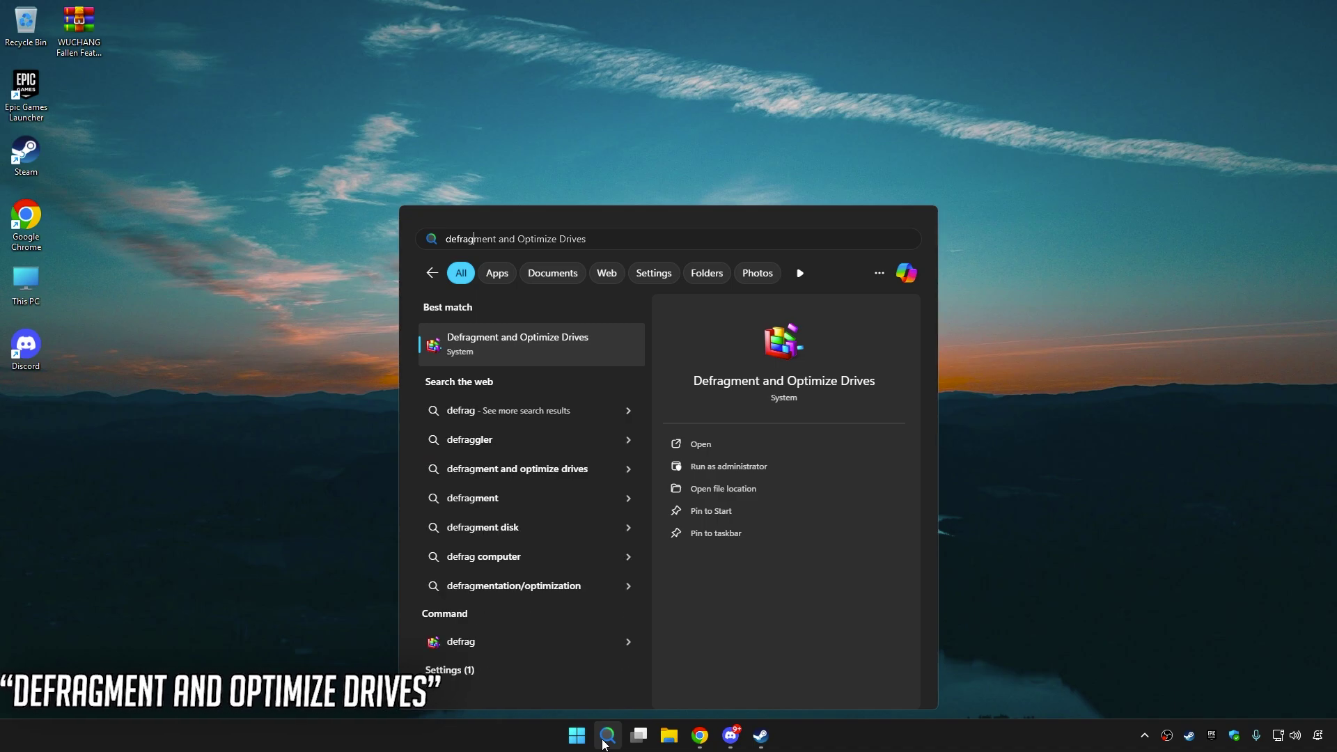
text(ment)
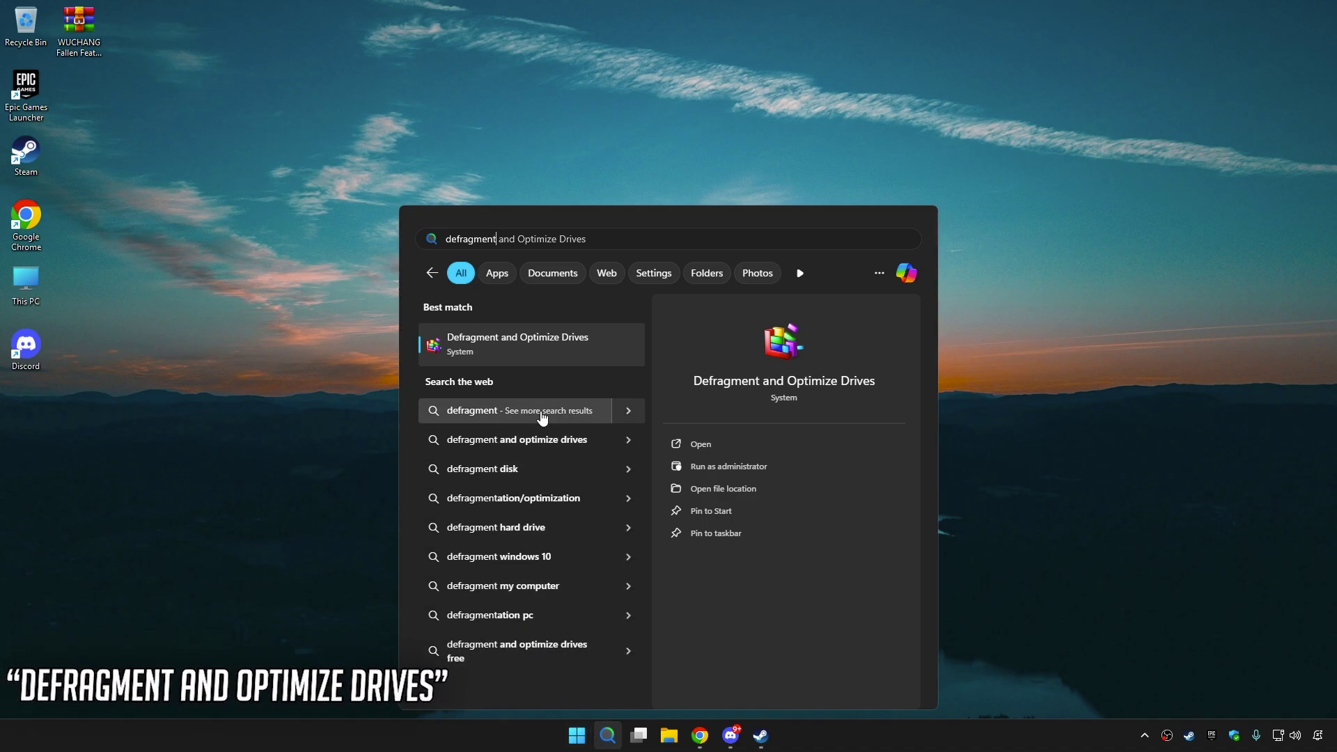
click(690, 444)
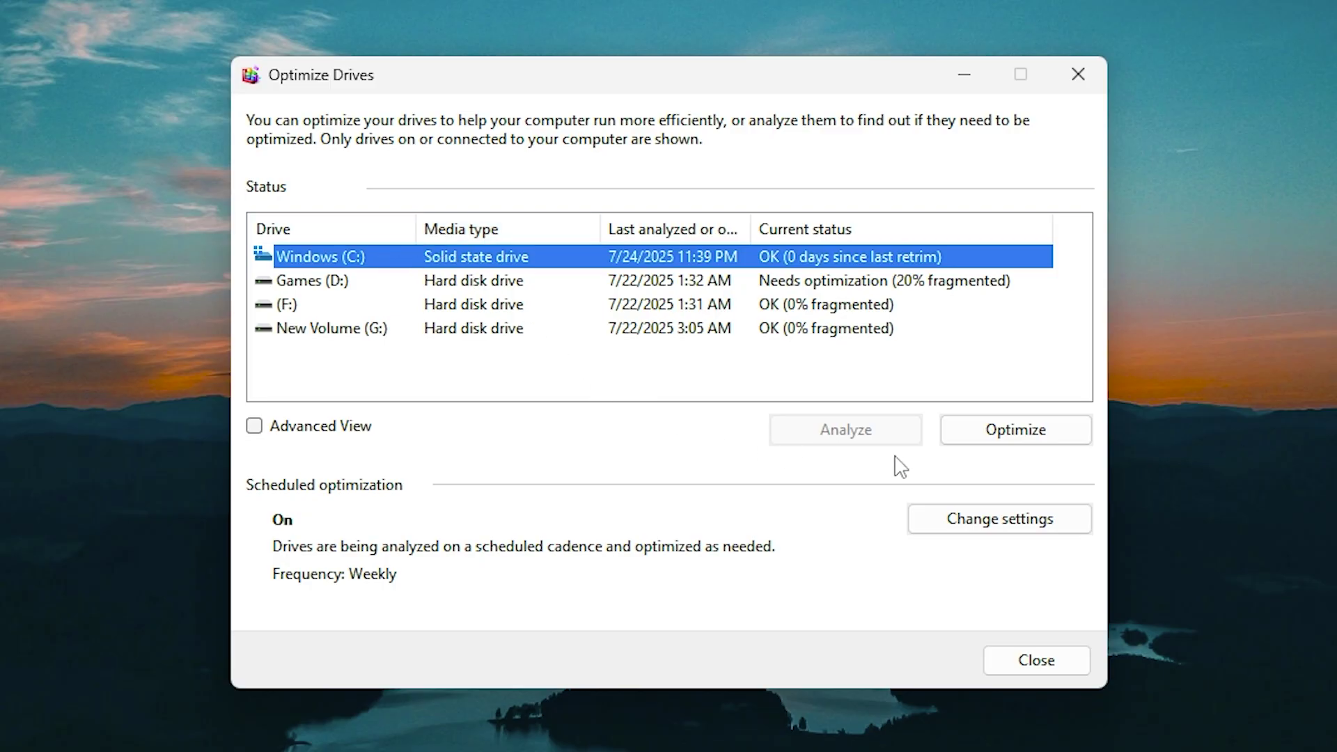
Optimize the Windows (C:) solid state drive and close the Optimize Drives window
click(1003, 435)
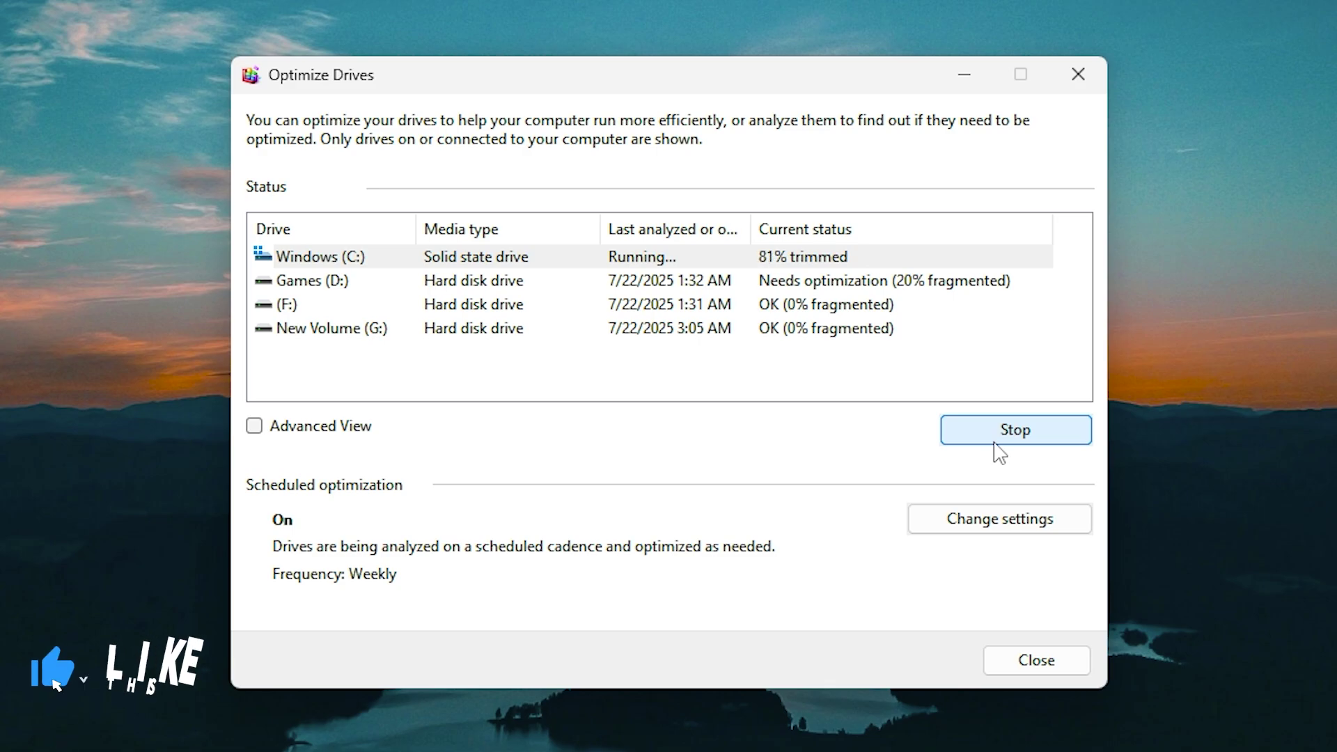
click(813, 258)
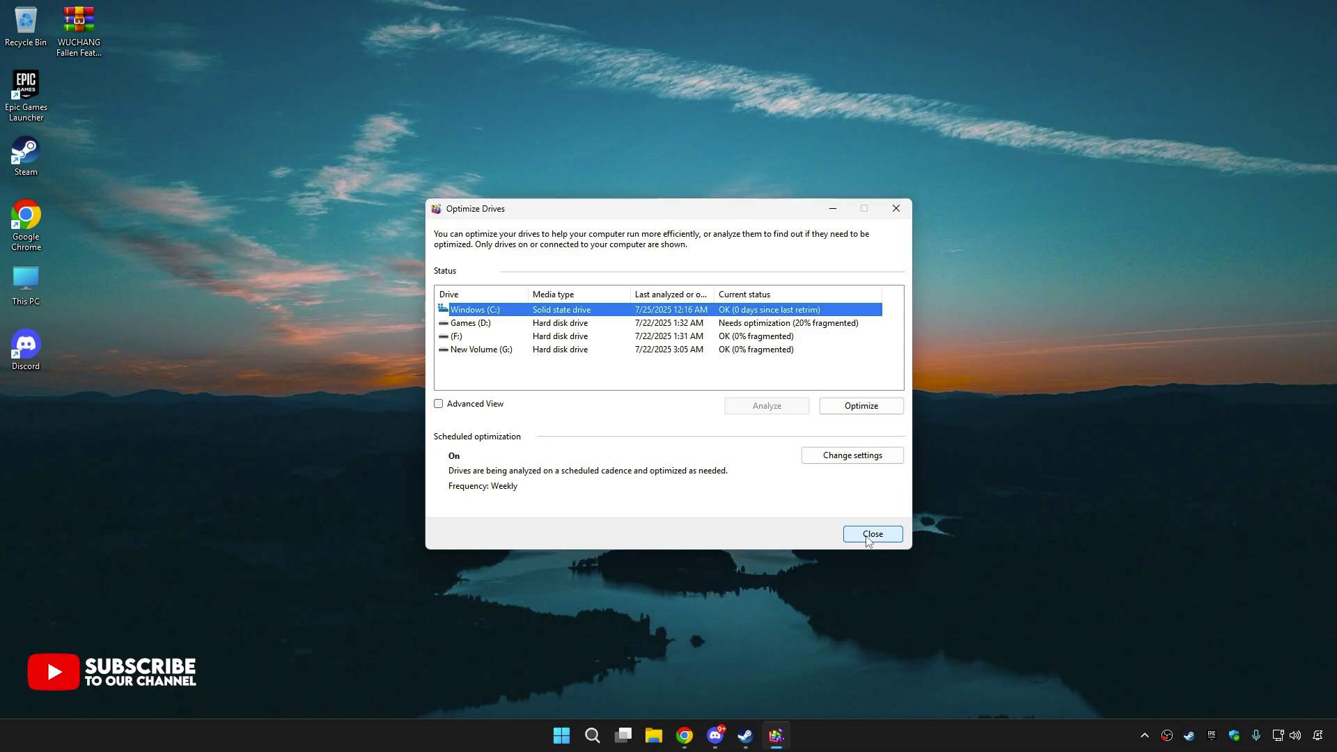
click(1015, 655)
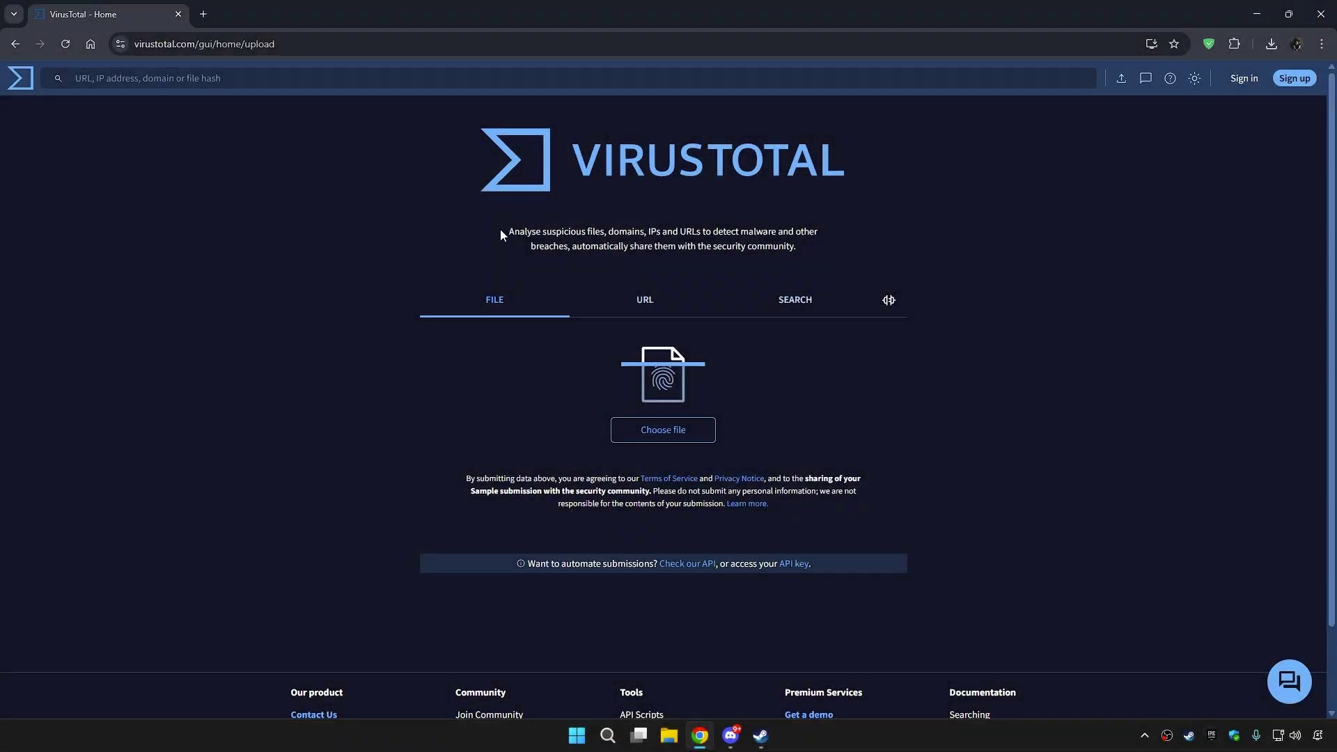
Upload the WUCHANG Fallen Feathers FPS Optimization PACK archive from the desktop to VirusTotal in Chrome for scanning
drag(500, 235, 813, 252)
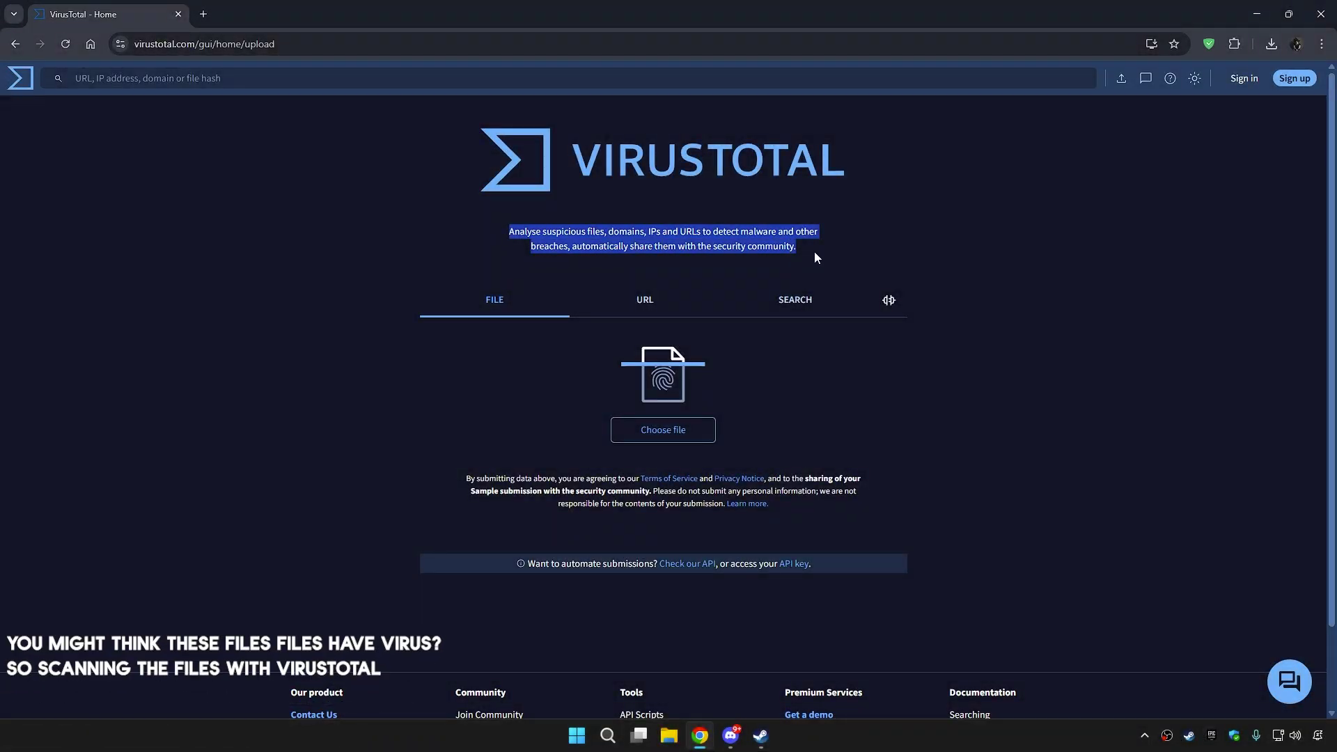
click(813, 252)
click(674, 426)
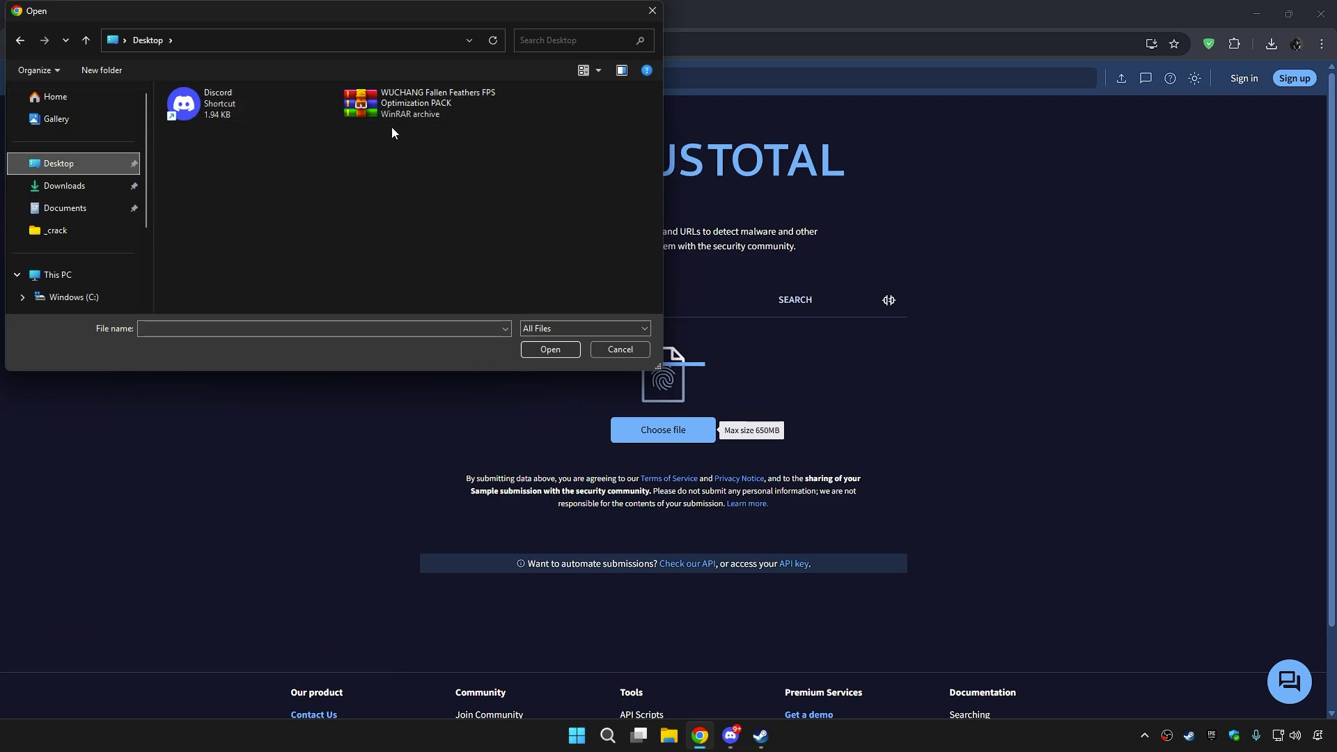
double_click(404, 116)
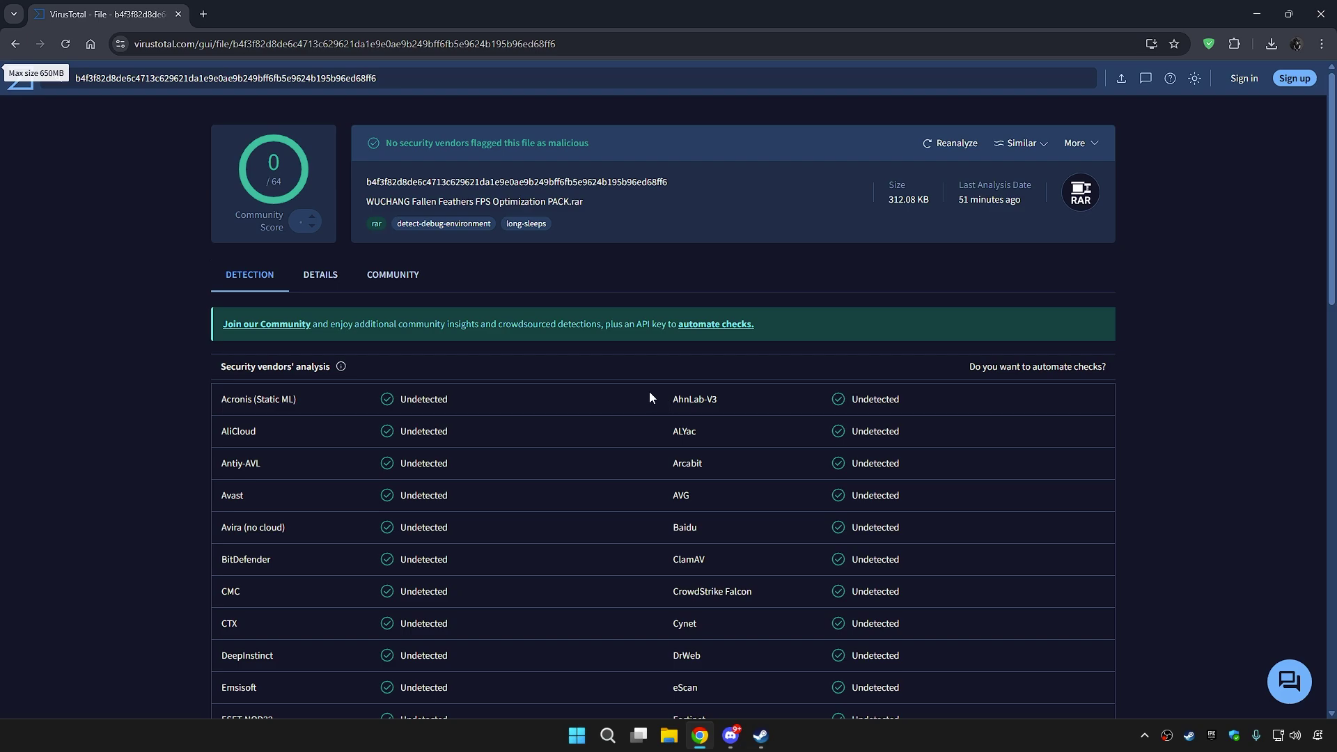
Review the security vendors' analysis of the uploaded archive and minimize the browser
drag(361, 202, 431, 141)
click(451, 146)
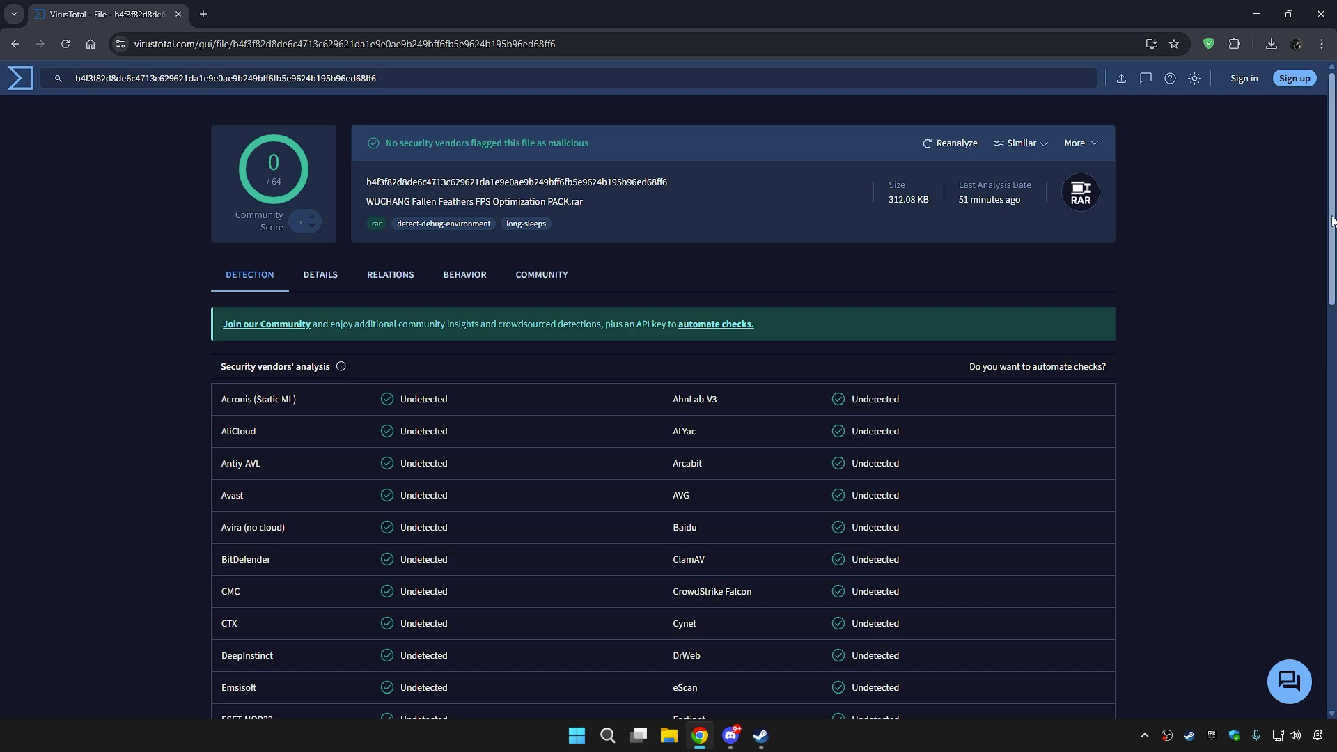
drag(1332, 221, 1292, 205)
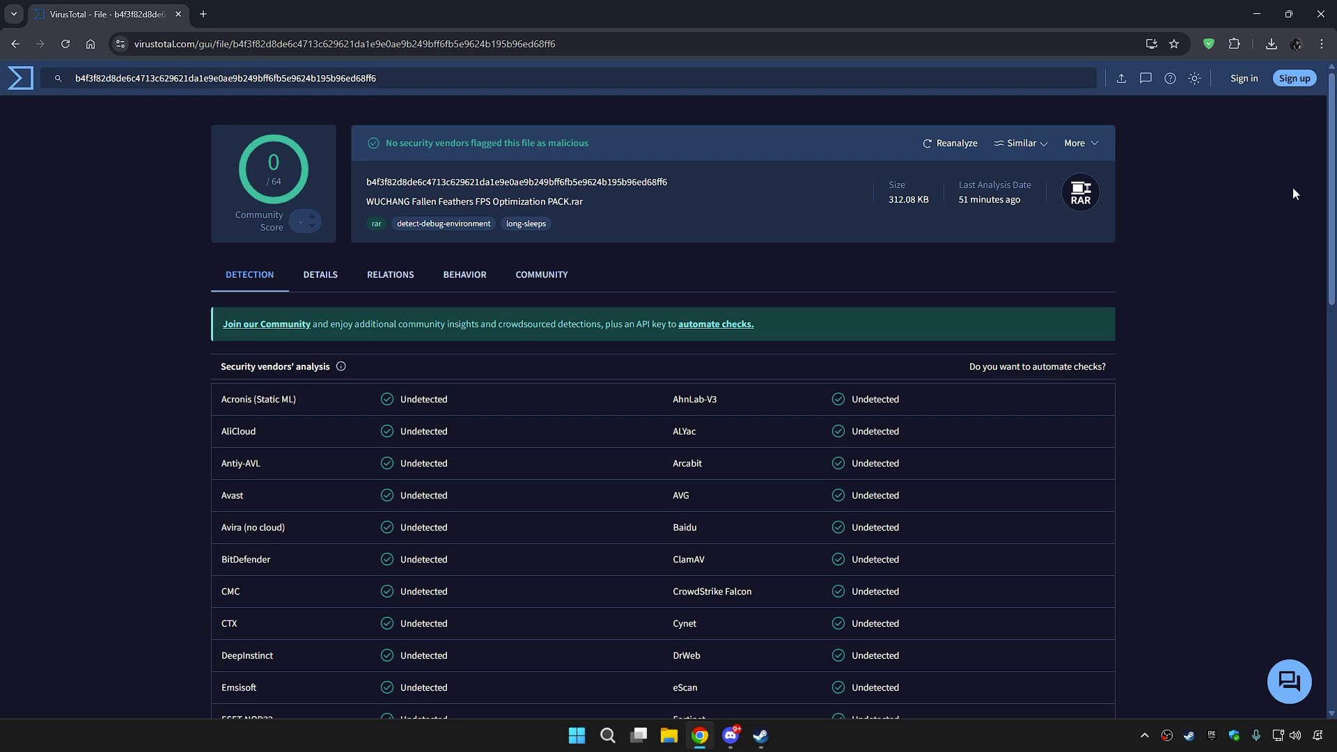
click(1258, 15)
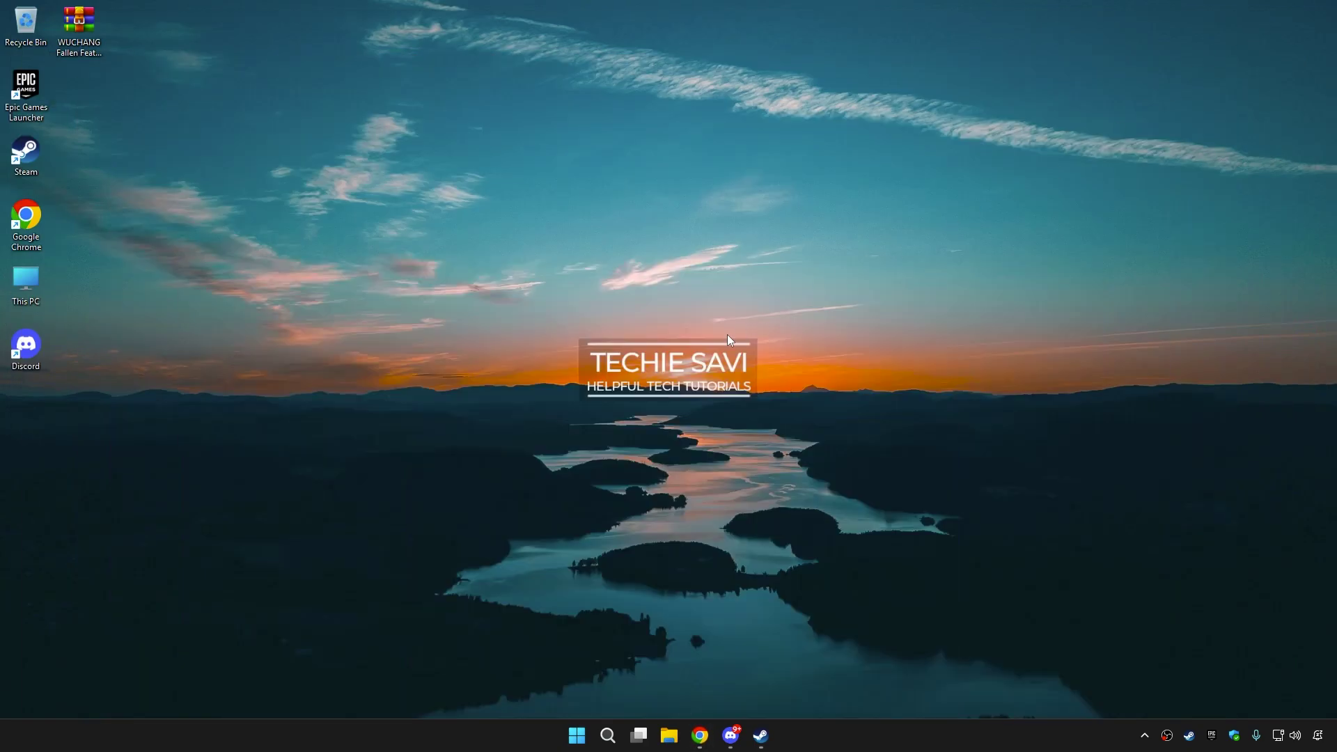
Open the WUCHANG Fallen Feathers FPS Optimization PACK archive in WinRAR and extract its folder to the desktop
drag(97, 47, 124, 61)
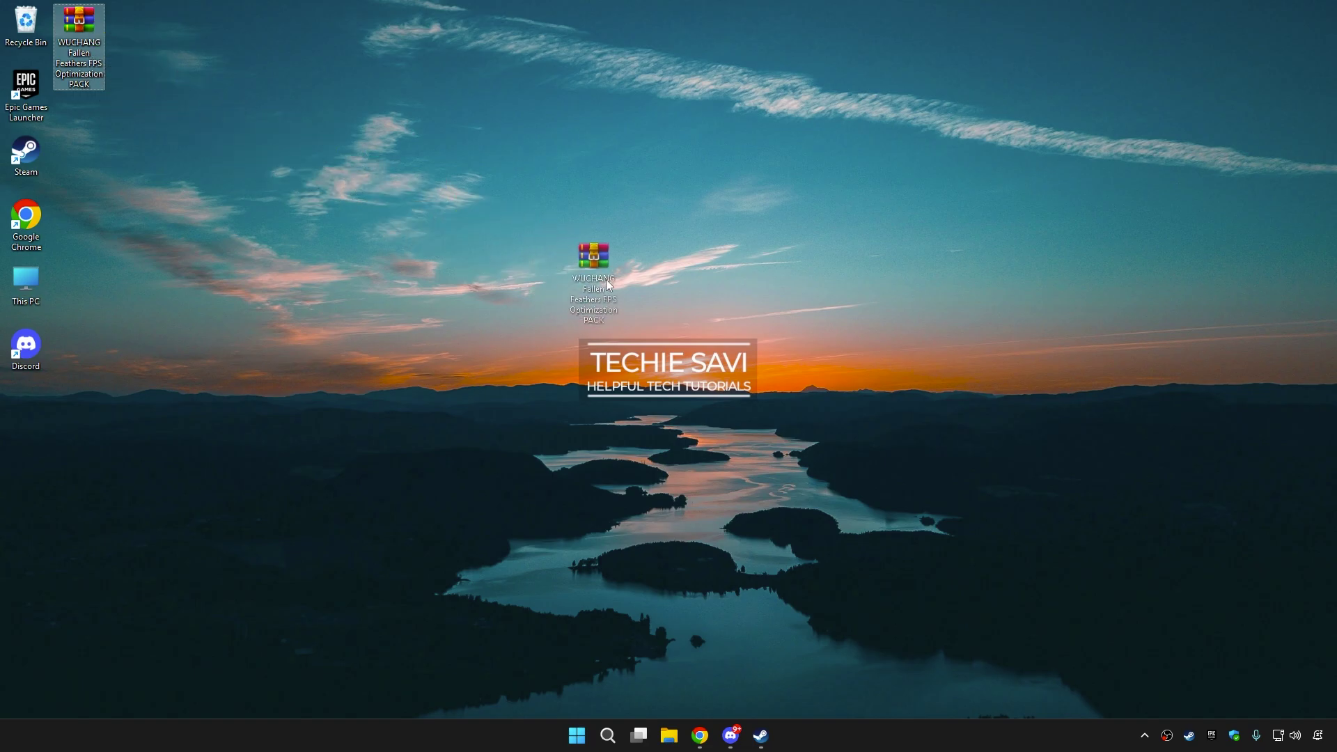
drag(605, 278, 607, 281)
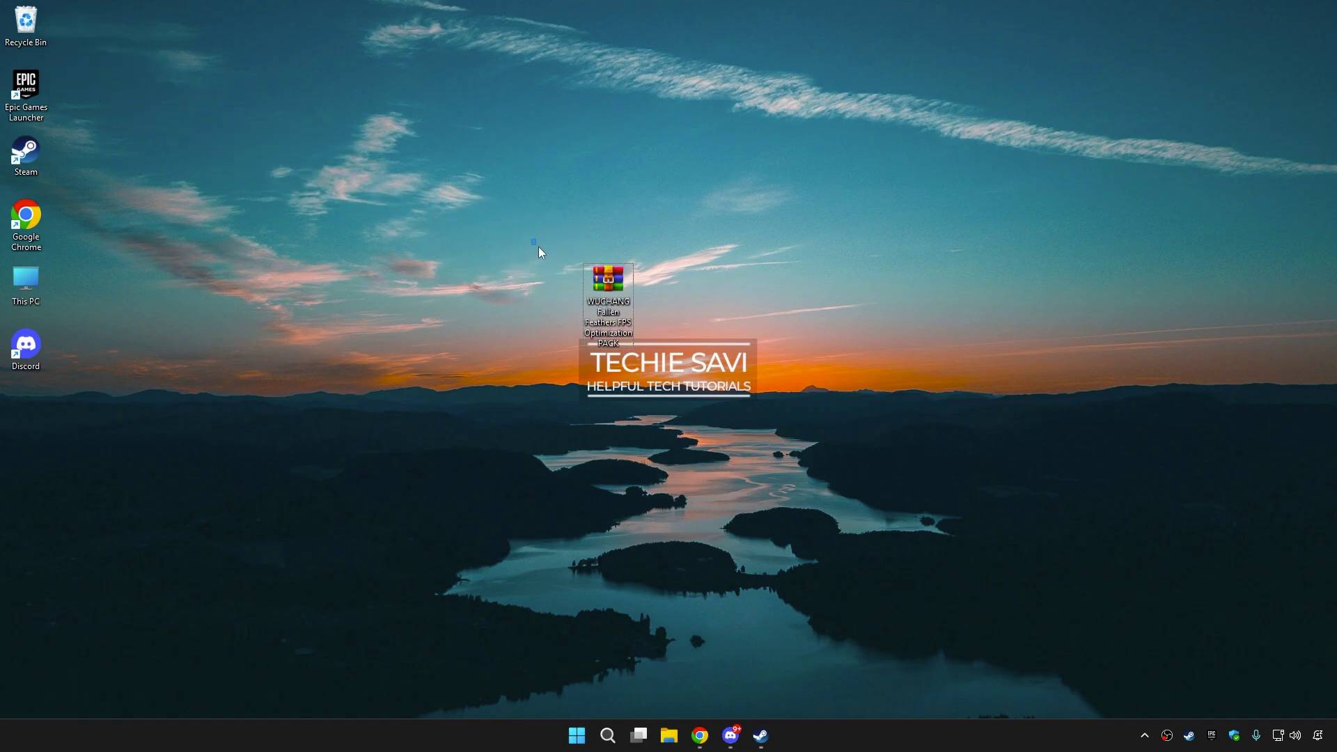
double_click(599, 291)
click(244, 241)
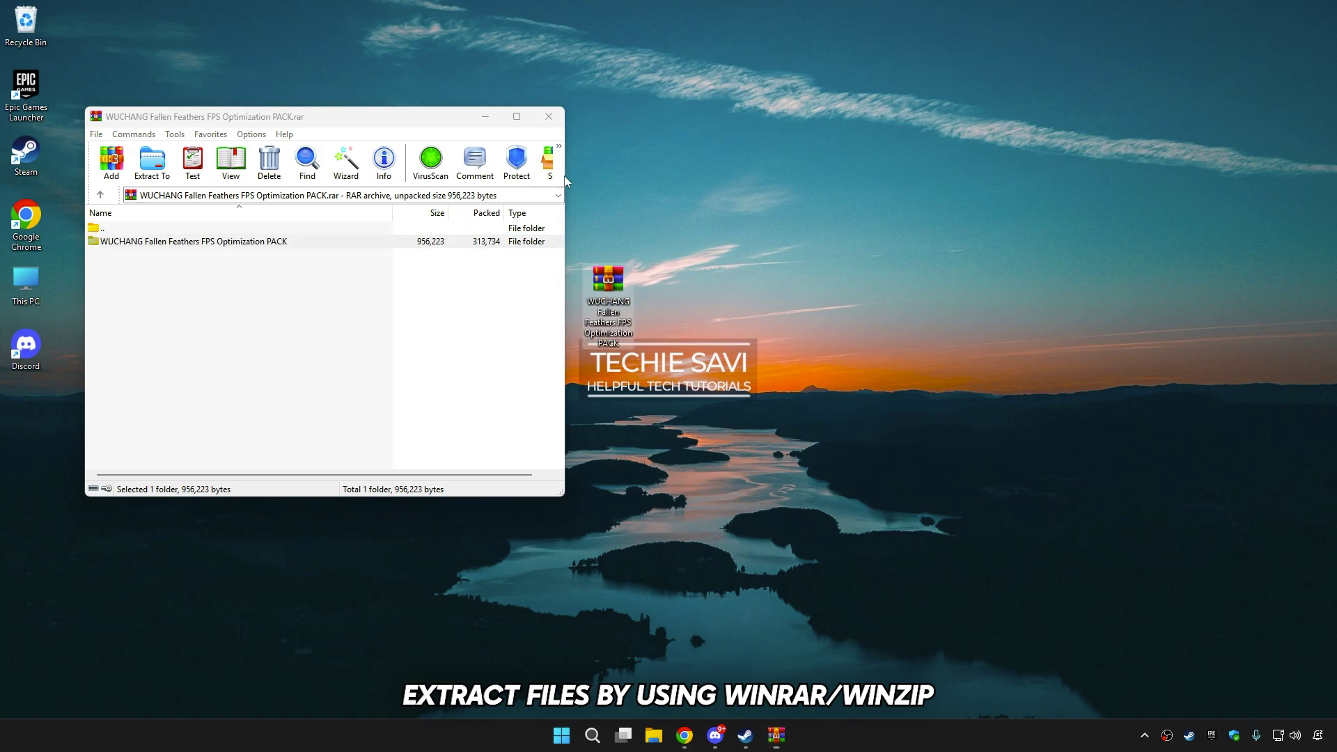
click(549, 118)
drag(26, 412, 476, 309)
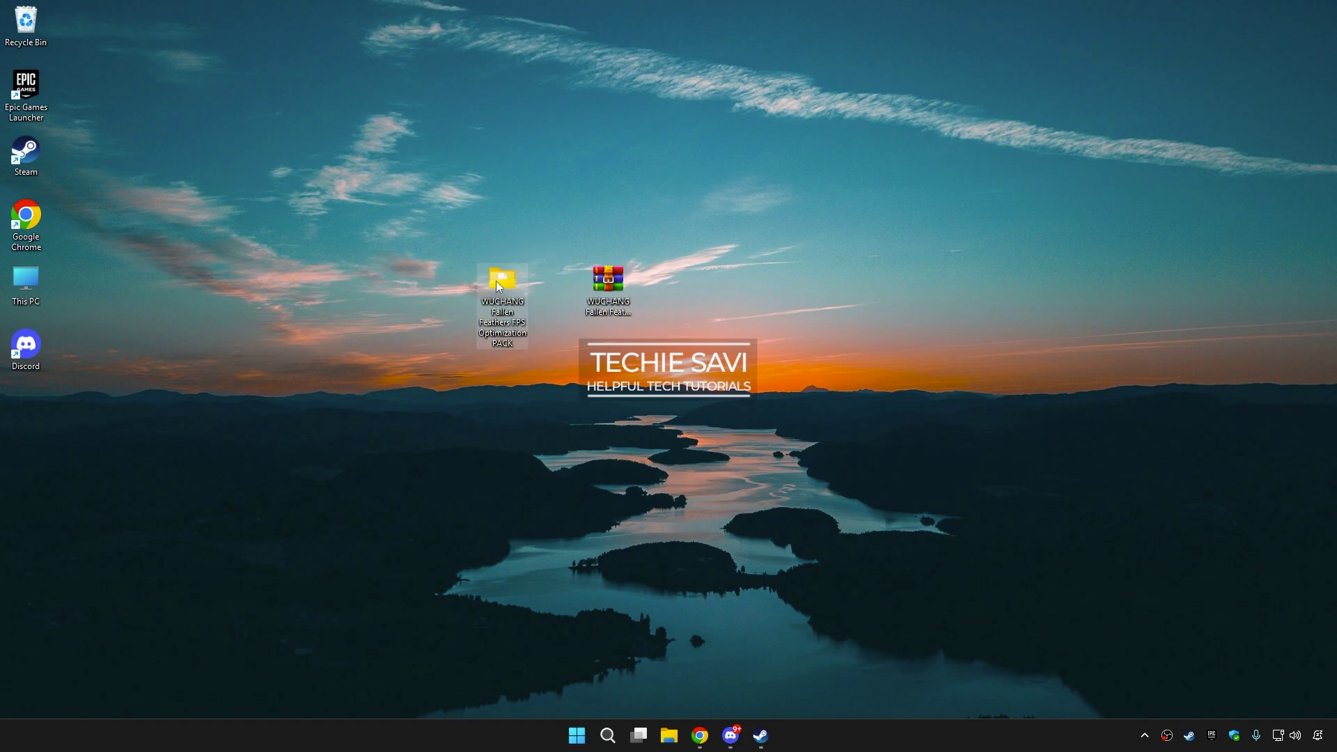
Add the AboveNormal Priority registry file from the extracted pack's 1 - WUCHANG Fallen Feathers Priority folder to the registry
double_click(496, 281)
drag(478, 343, 479, 216)
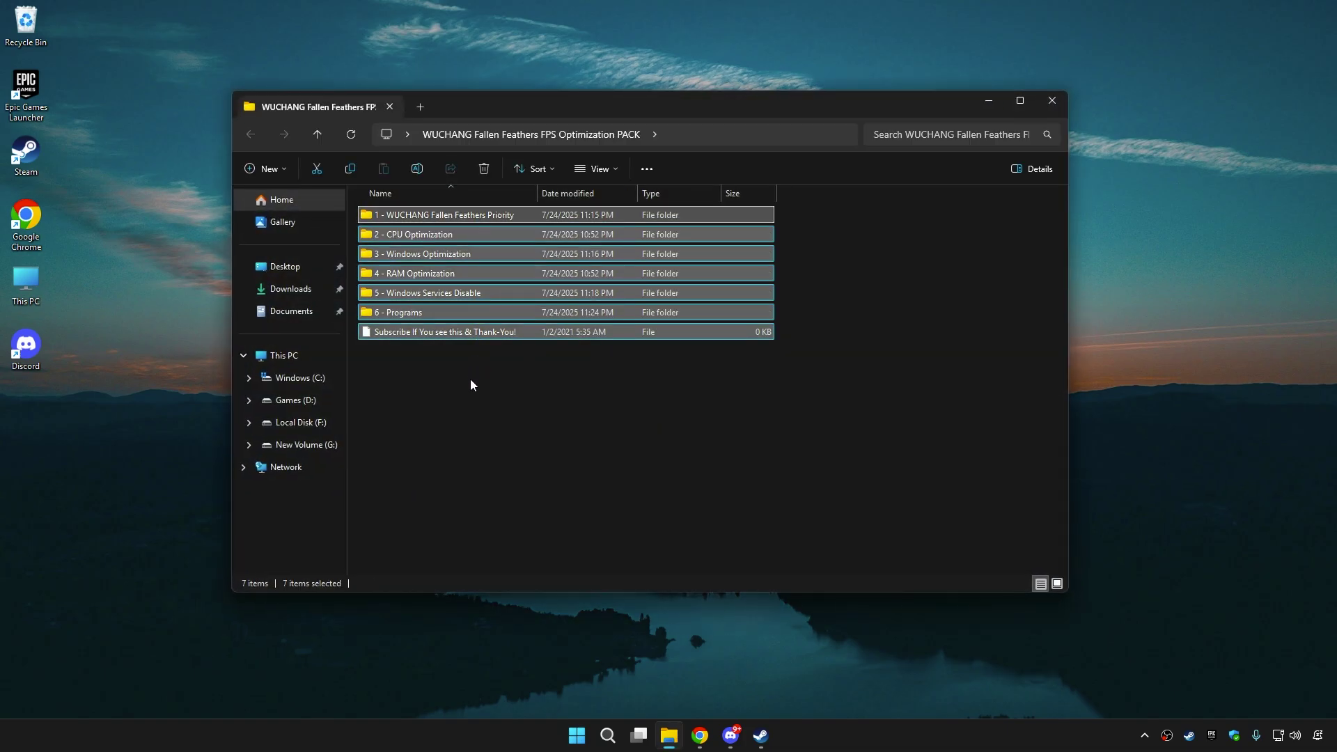
click(469, 378)
double_click(468, 210)
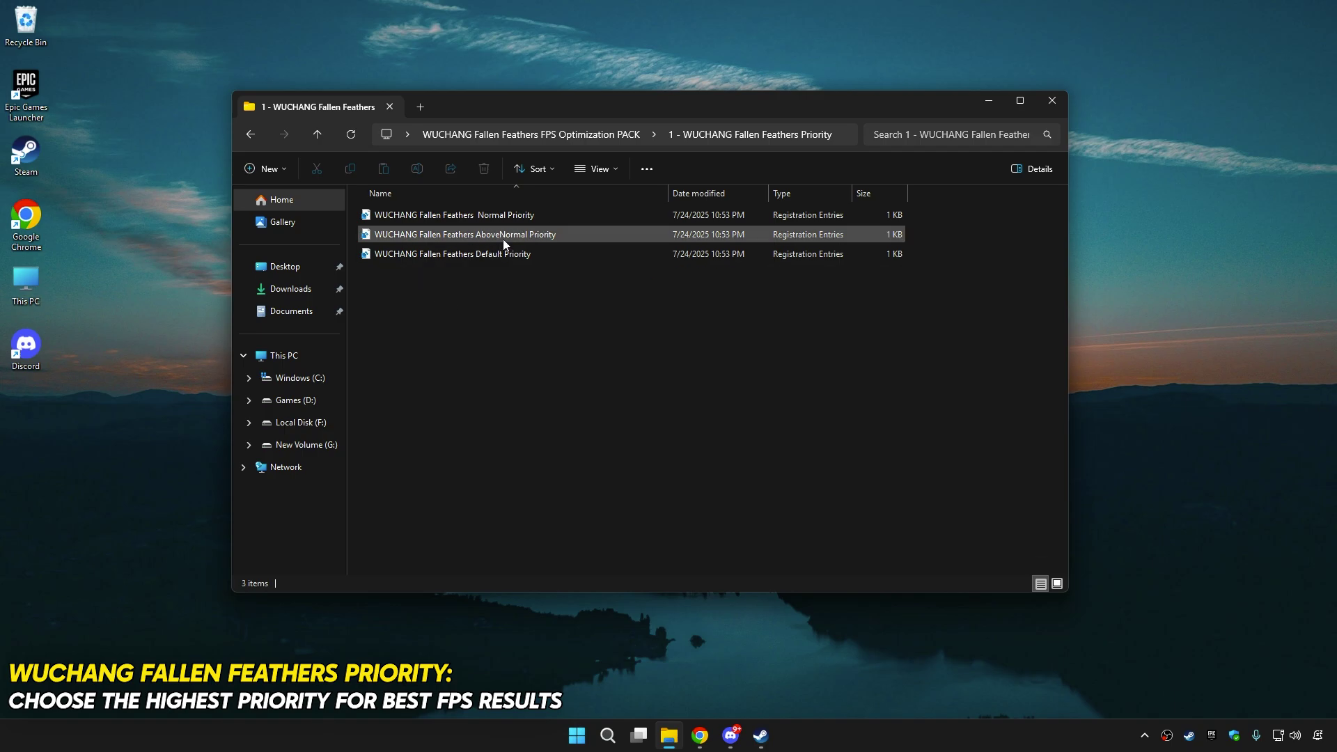
double_click(475, 235)
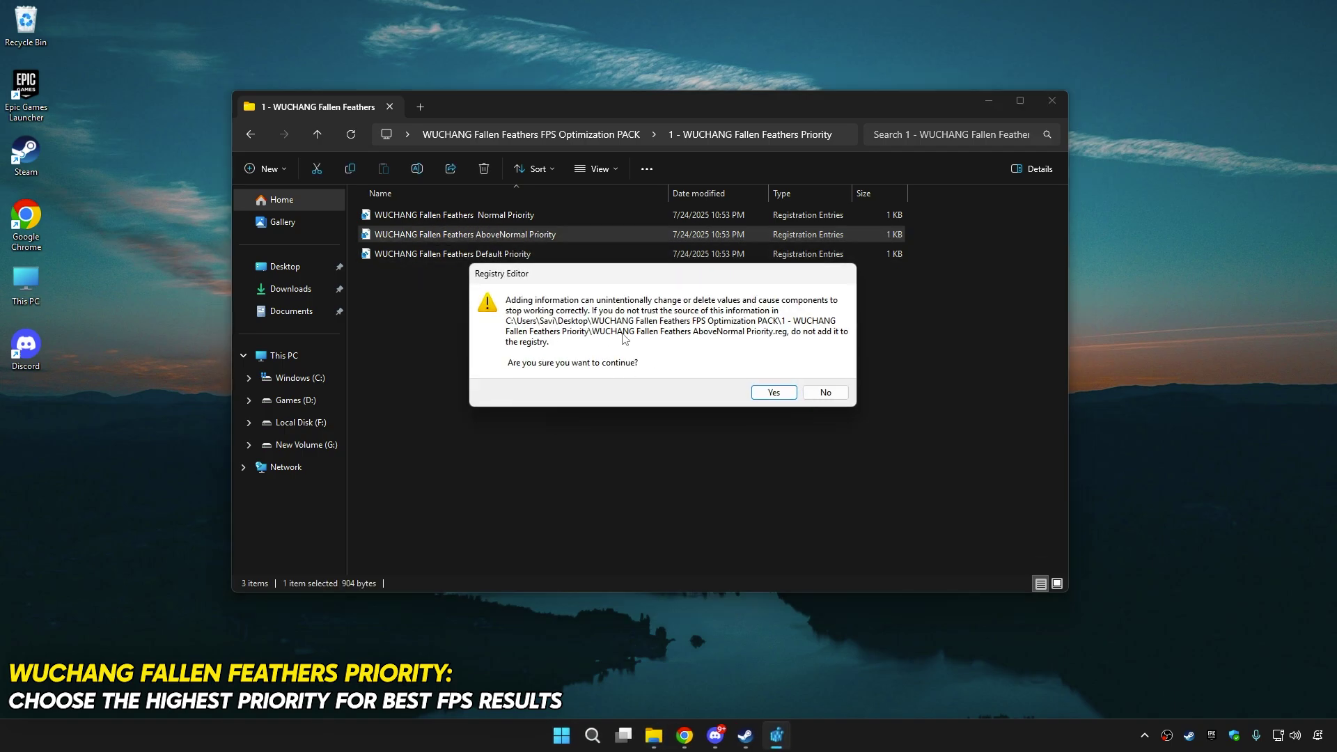
click(775, 391)
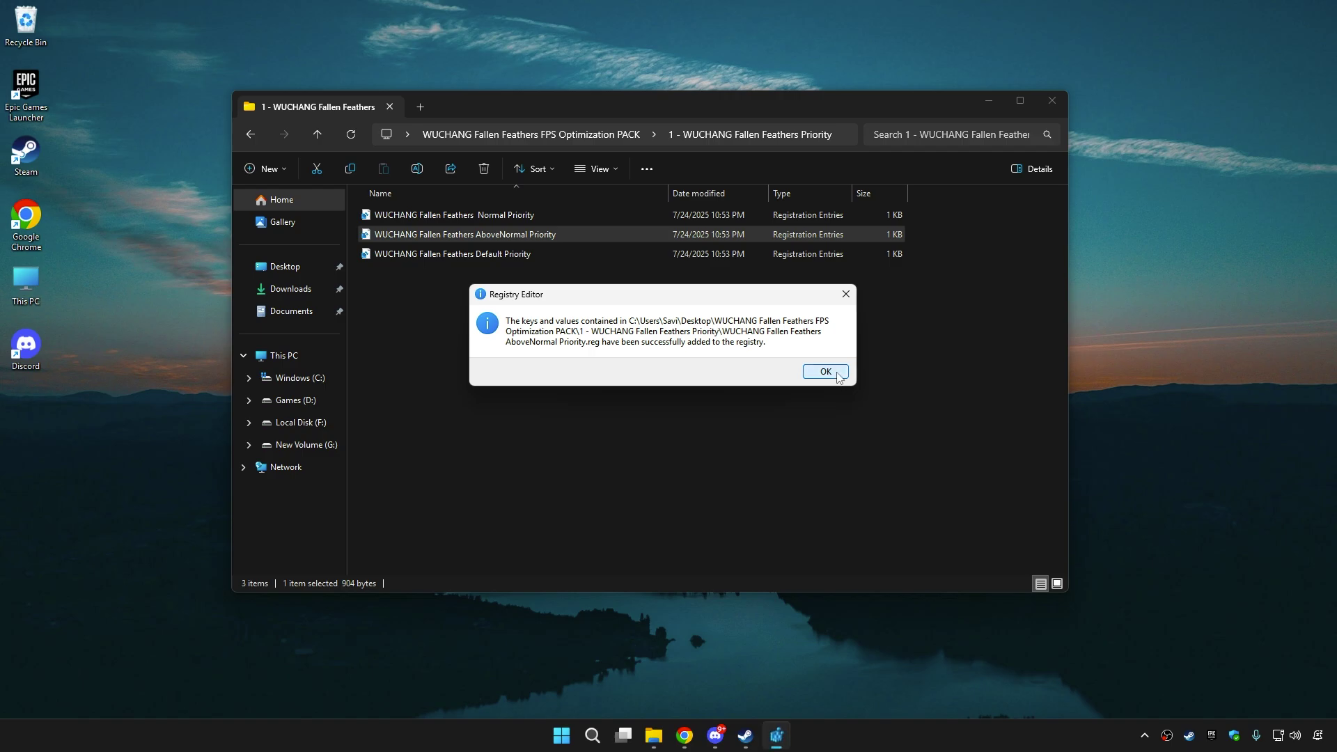
click(837, 374)
Go to the pack's 2 - CPU Optimization folder and look through its AMD and INTEL subfolders
click(567, 135)
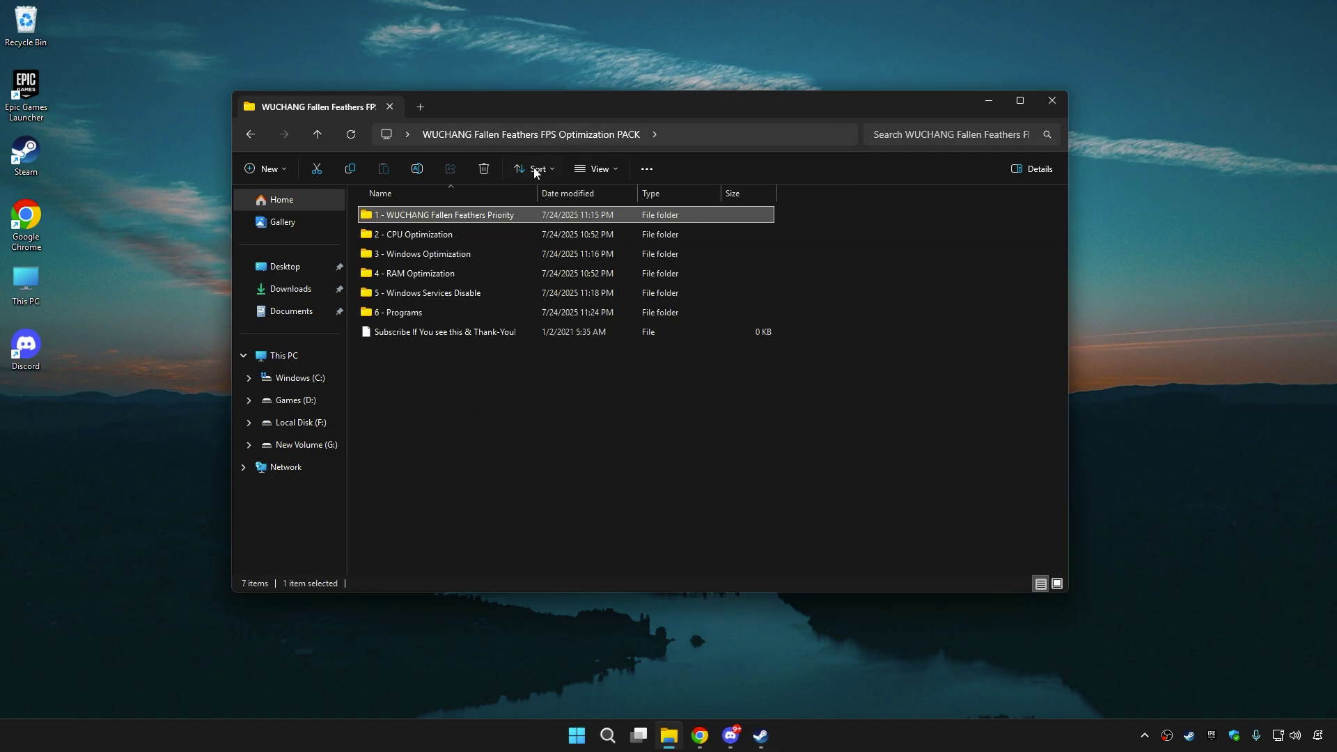
double_click(423, 235)
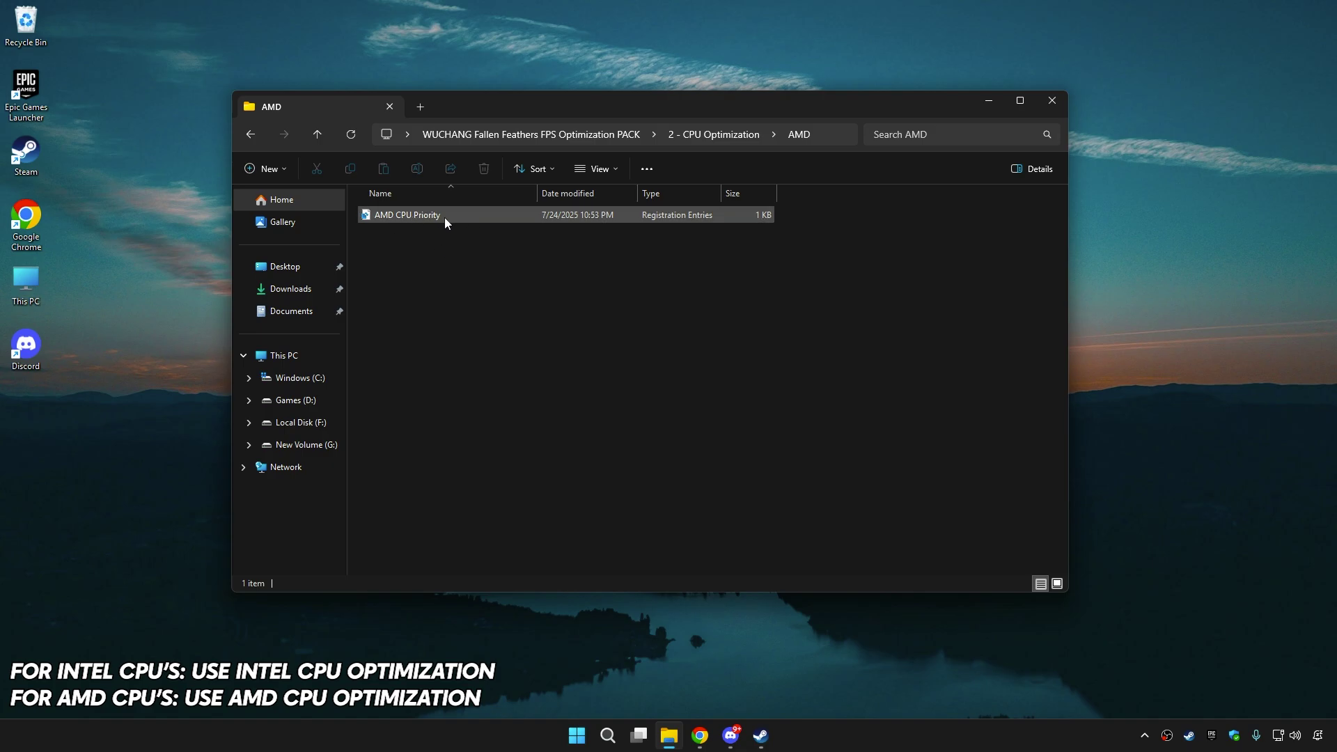
click(708, 136)
double_click(412, 229)
click(420, 215)
click(696, 138)
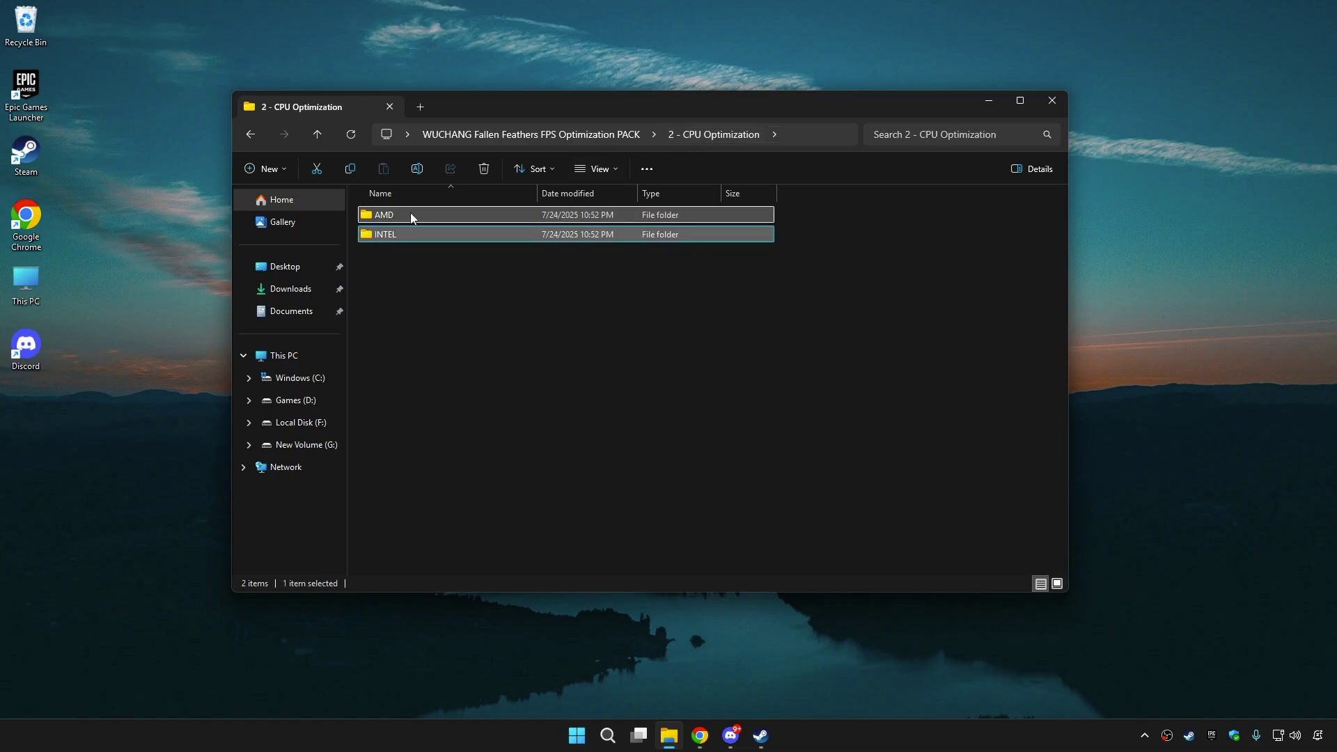
Add the AMD CPU Priority registry file from the AMD subfolder to the registry
double_click(410, 215)
click(426, 215)
double_click(426, 217)
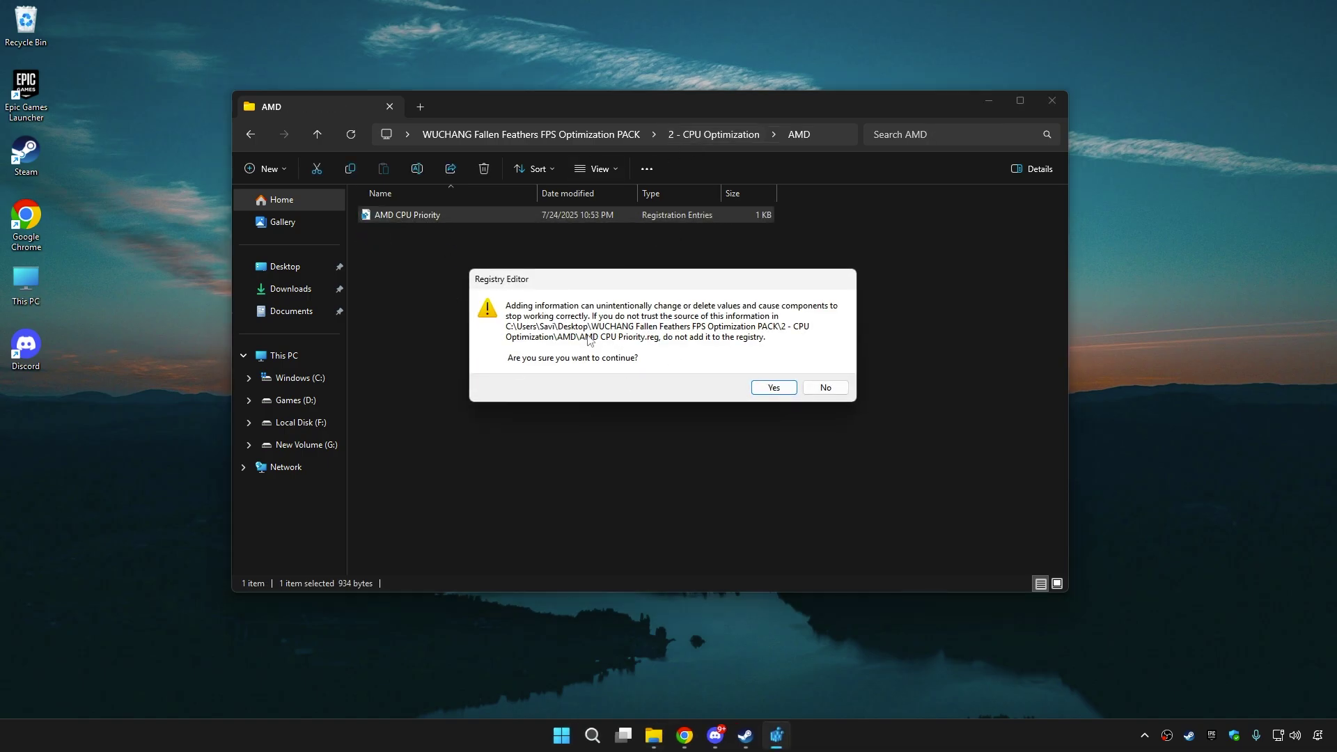
click(773, 387)
click(815, 370)
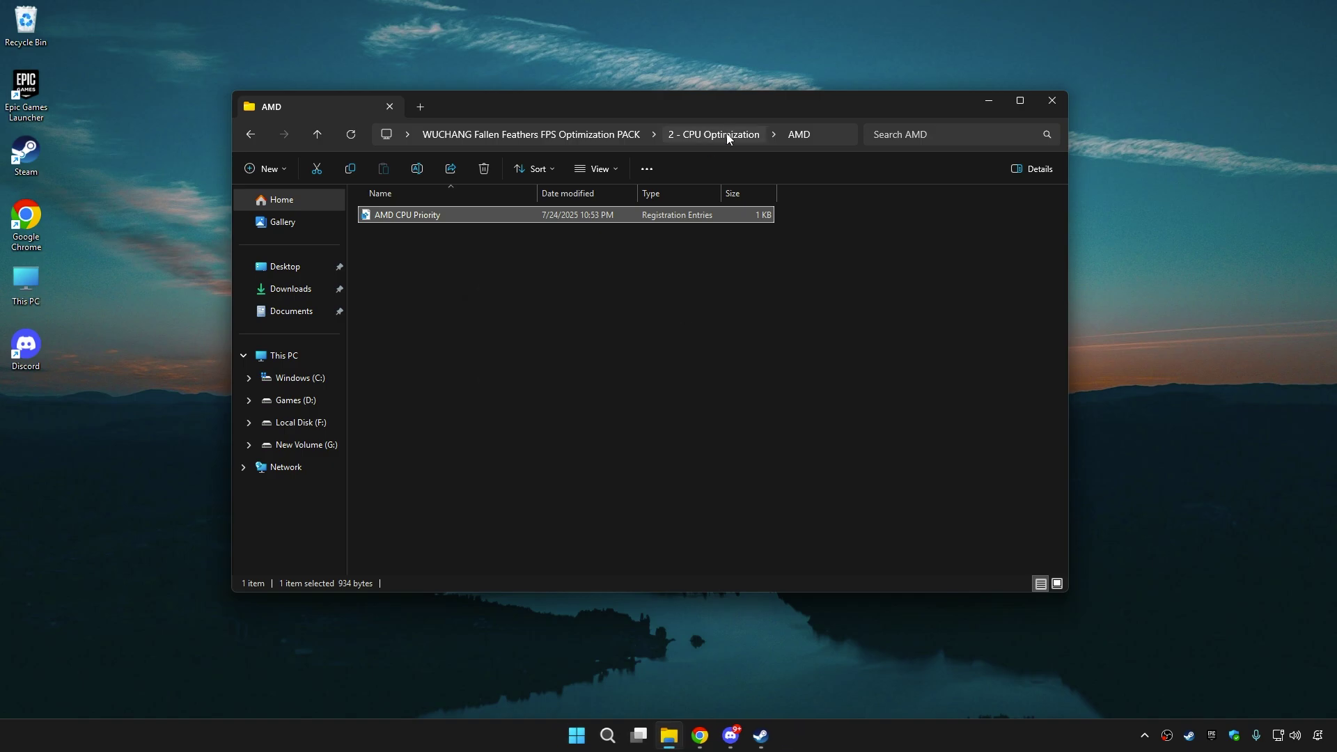
Go to the pack's 3 - Windows Optimization folder and add the CpuPriorityClass registry file to the registry
click(726, 135)
click(606, 135)
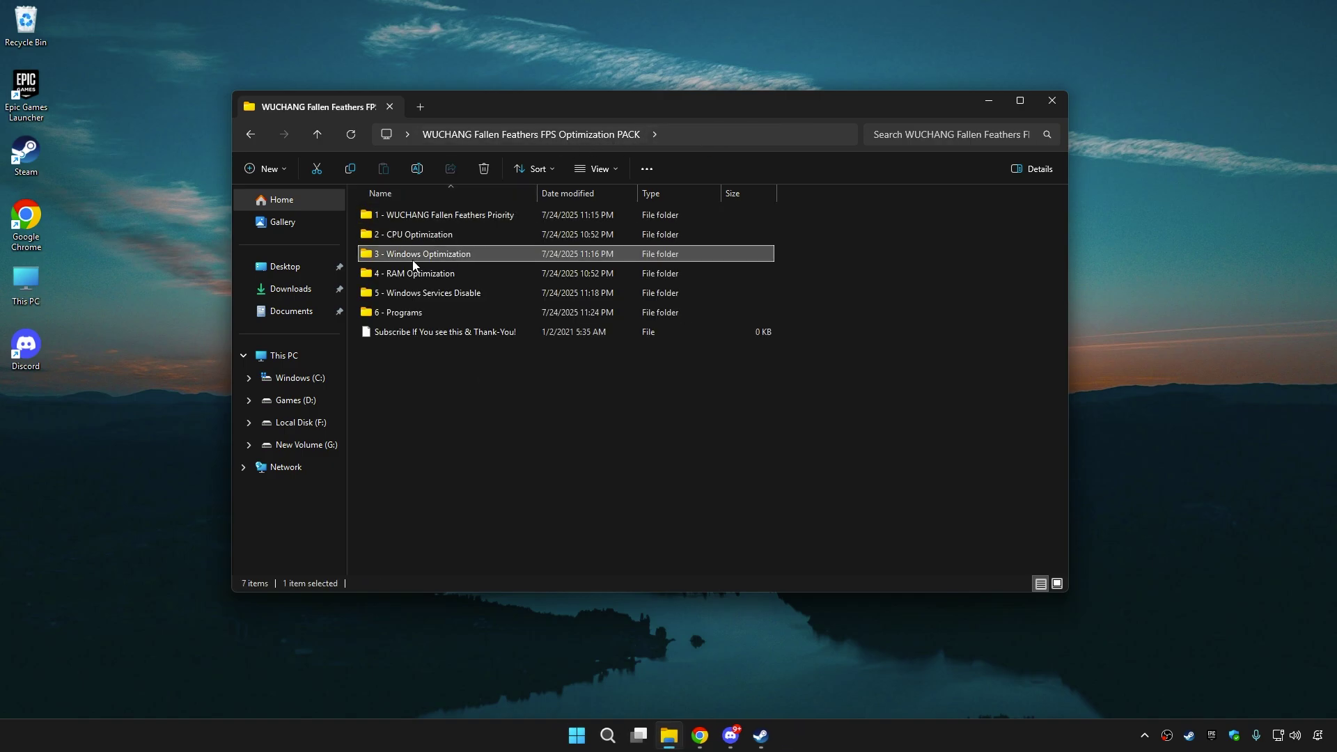
double_click(414, 253)
drag(419, 311, 448, 236)
click(399, 236)
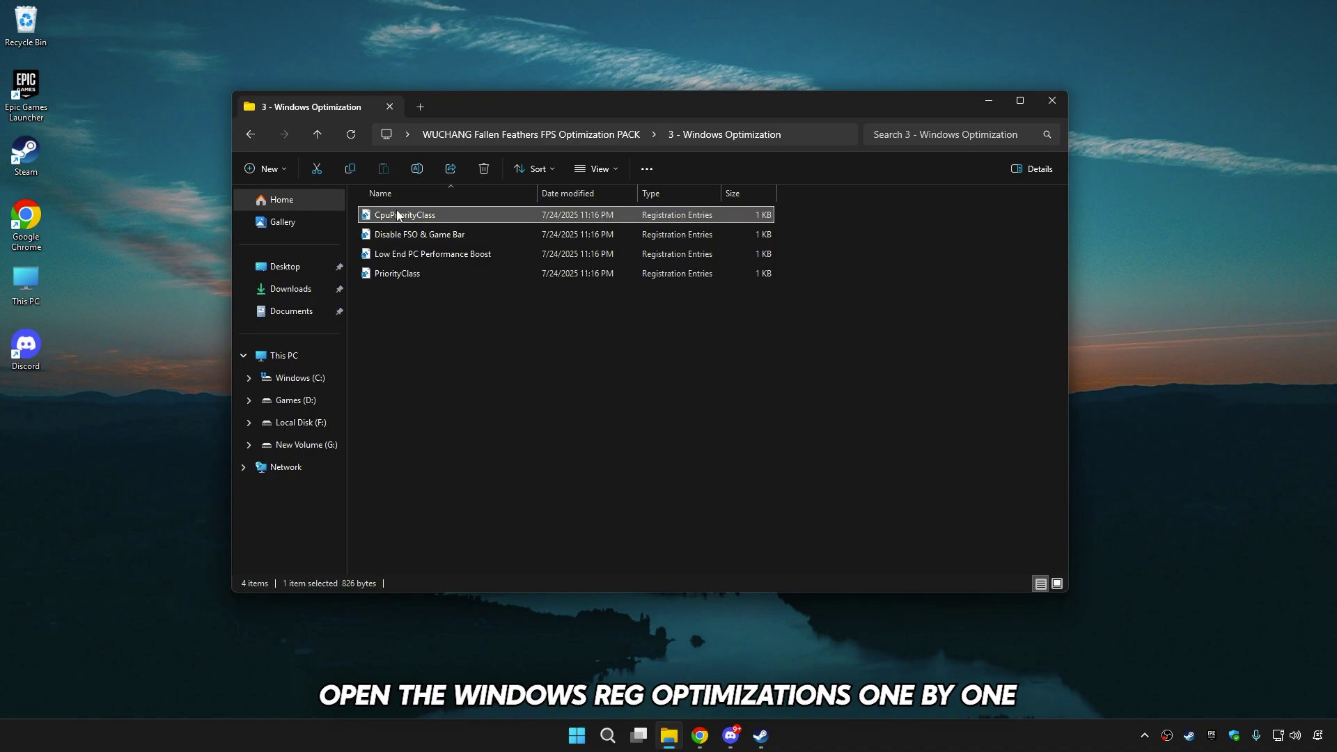
double_click(395, 211)
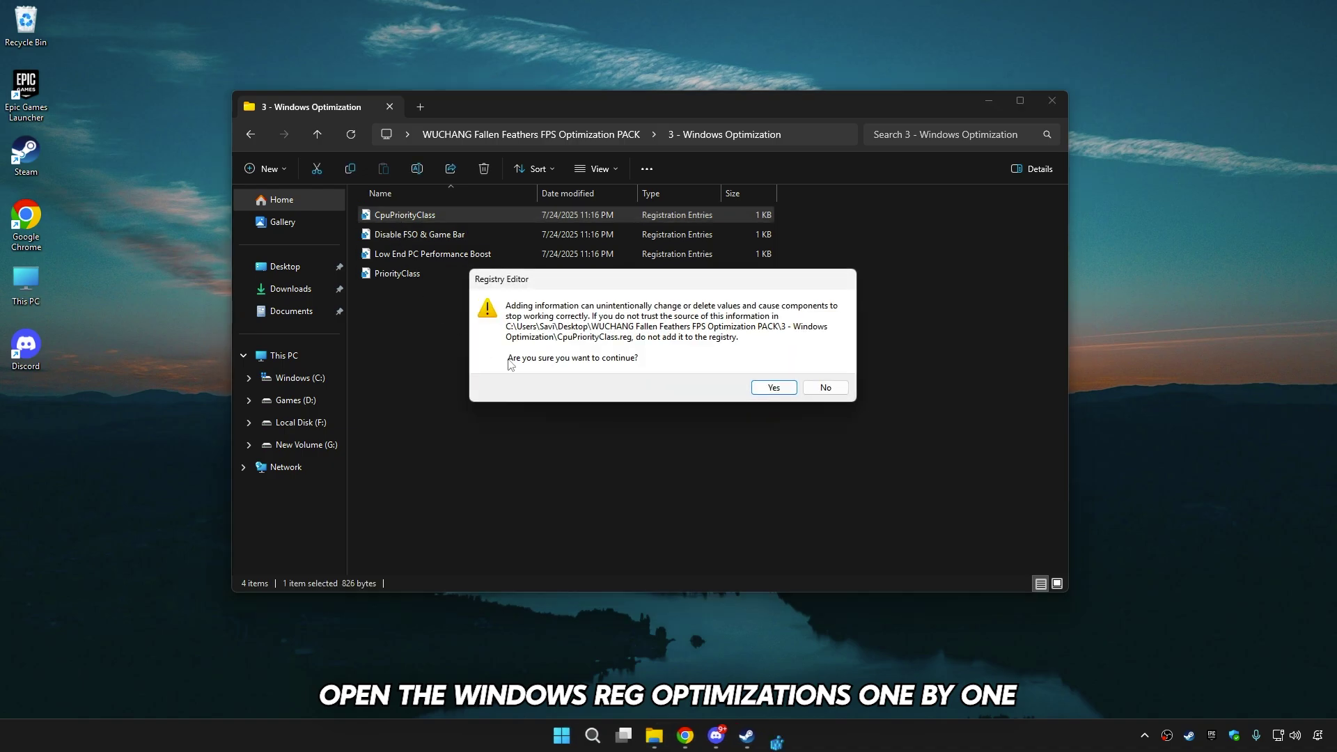
click(779, 387)
click(816, 370)
Add the Disable FSO & Game Bar and Low End PC Performance Boost registry files to the registry
click(411, 235)
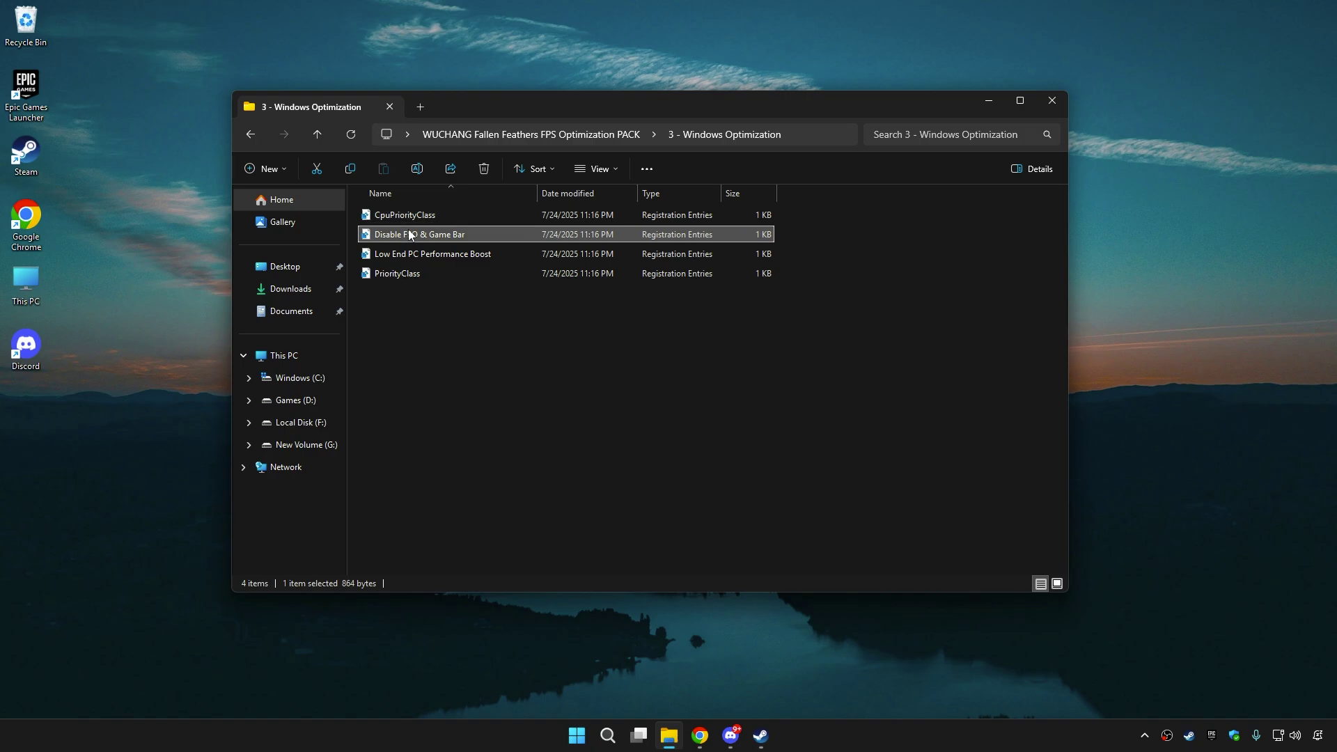
double_click(411, 235)
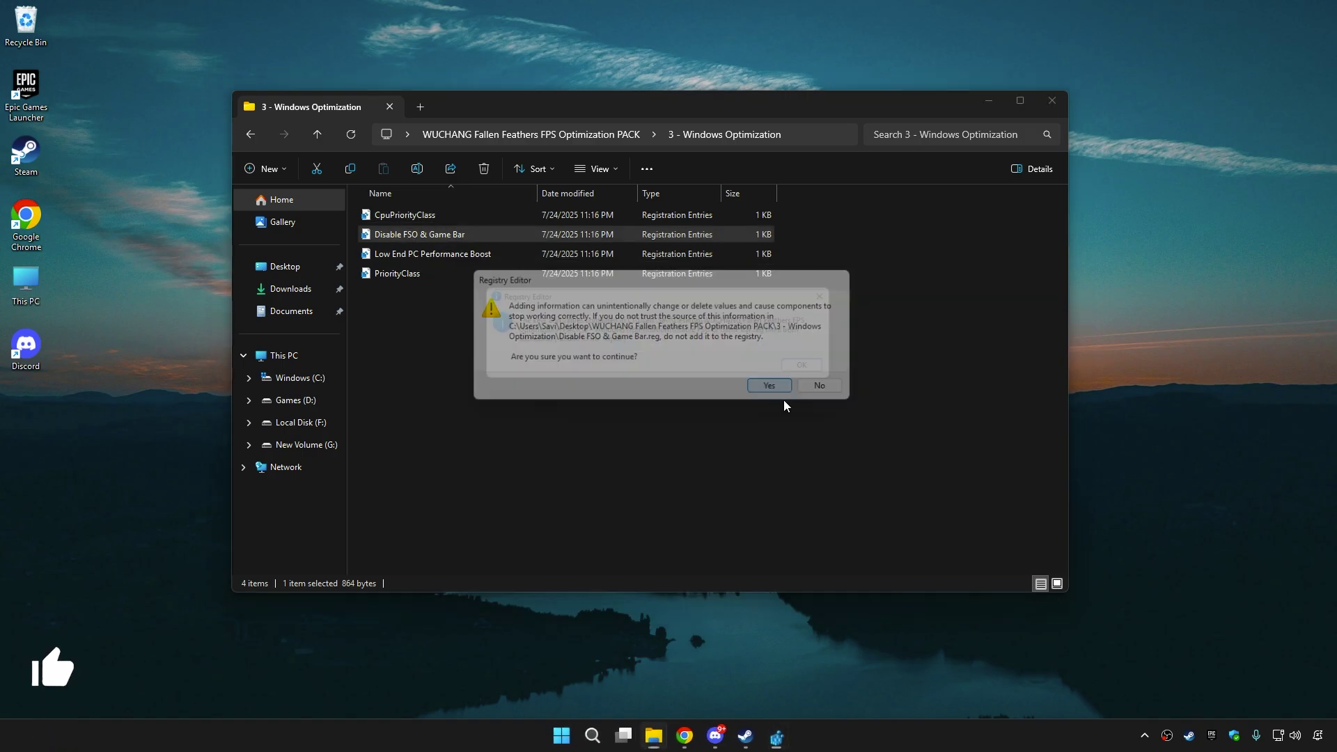
click(779, 389)
click(826, 453)
click(417, 256)
double_click(418, 256)
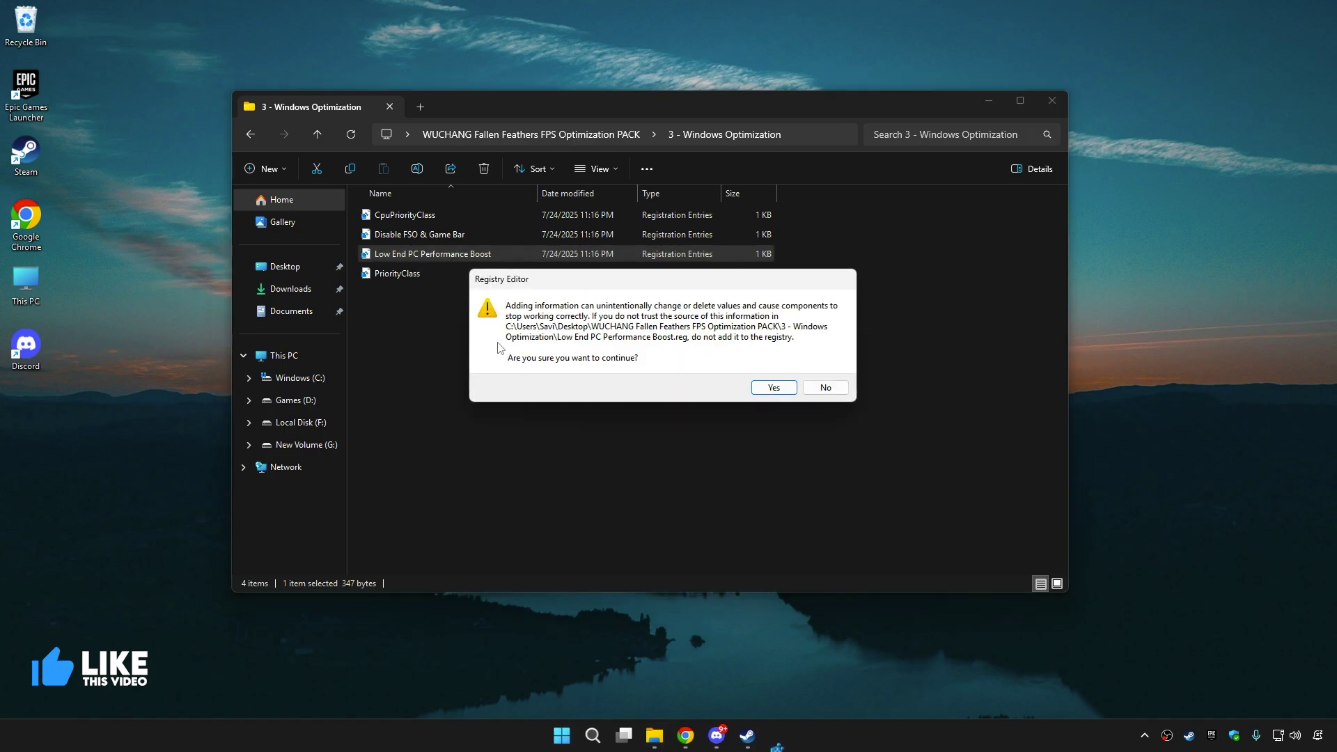
click(773, 387)
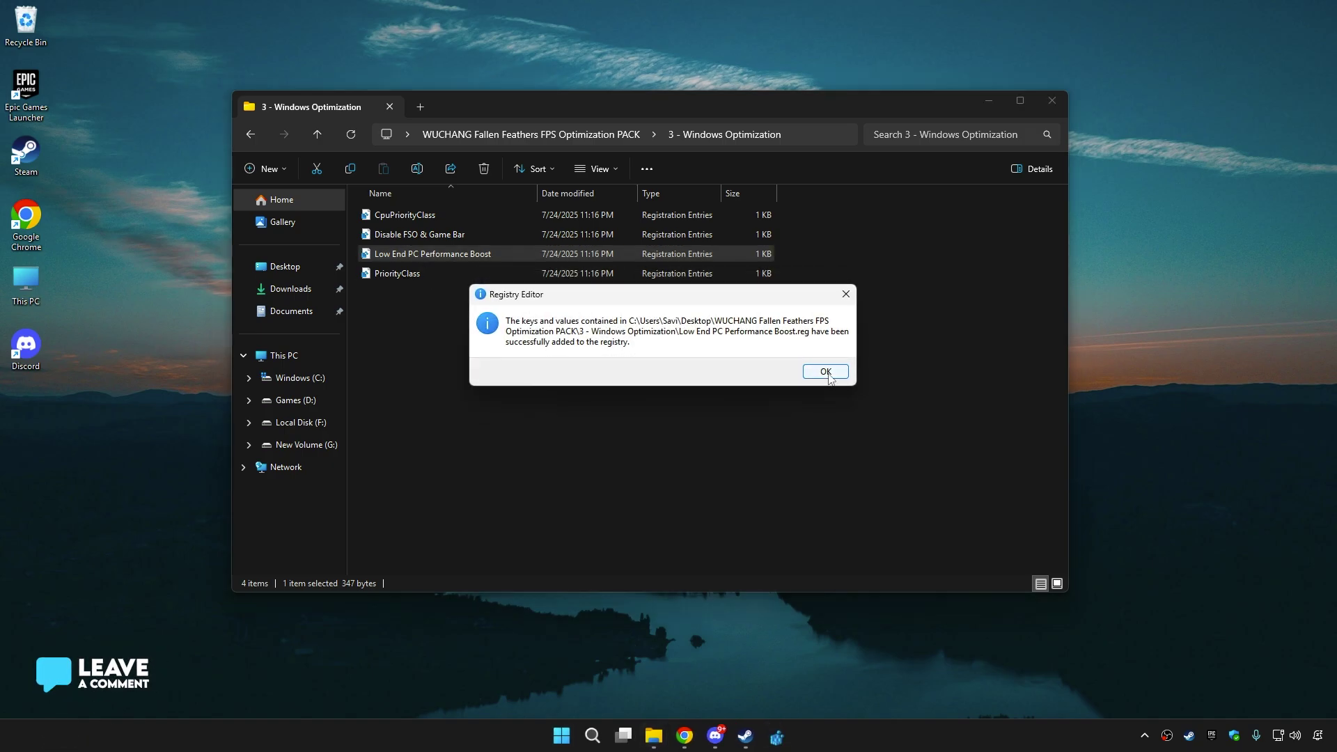
click(828, 453)
Add the PriorityClass registry file to the registry and go to the pack's 4 - RAM Optimization folder
double_click(400, 274)
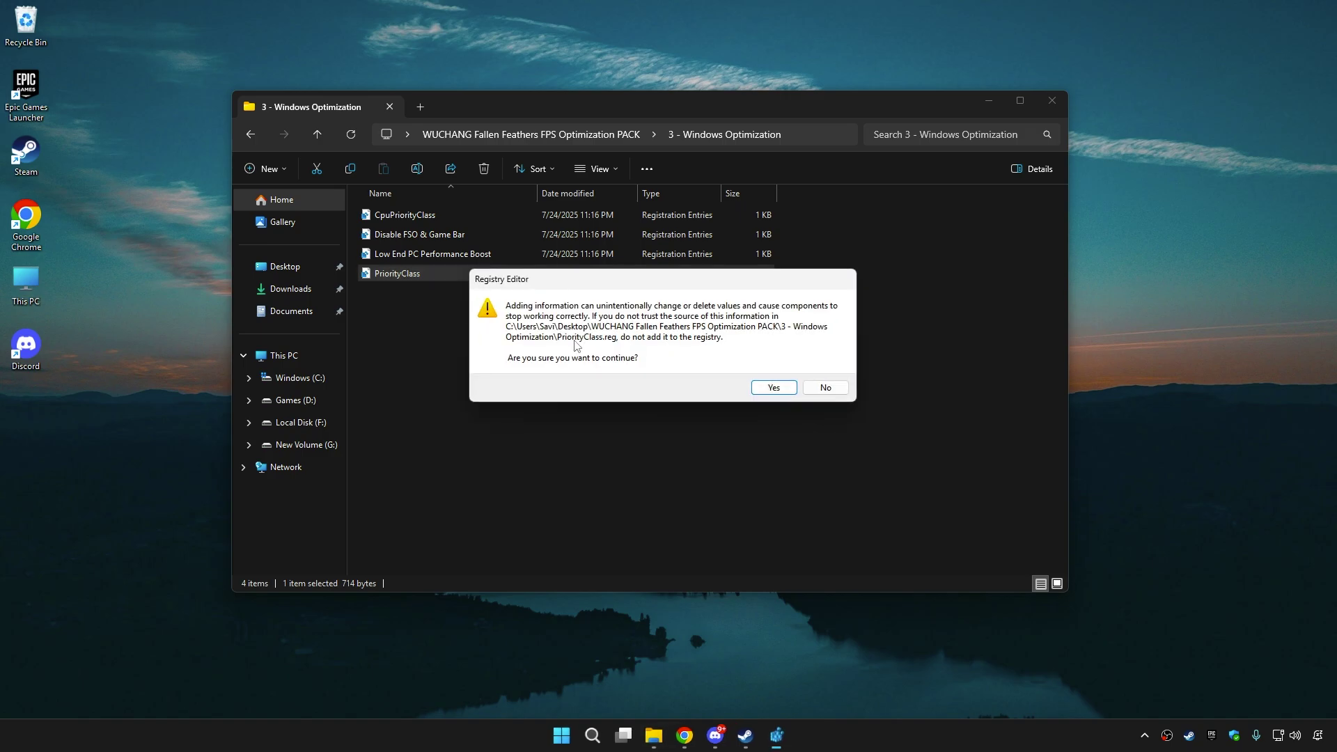
click(772, 387)
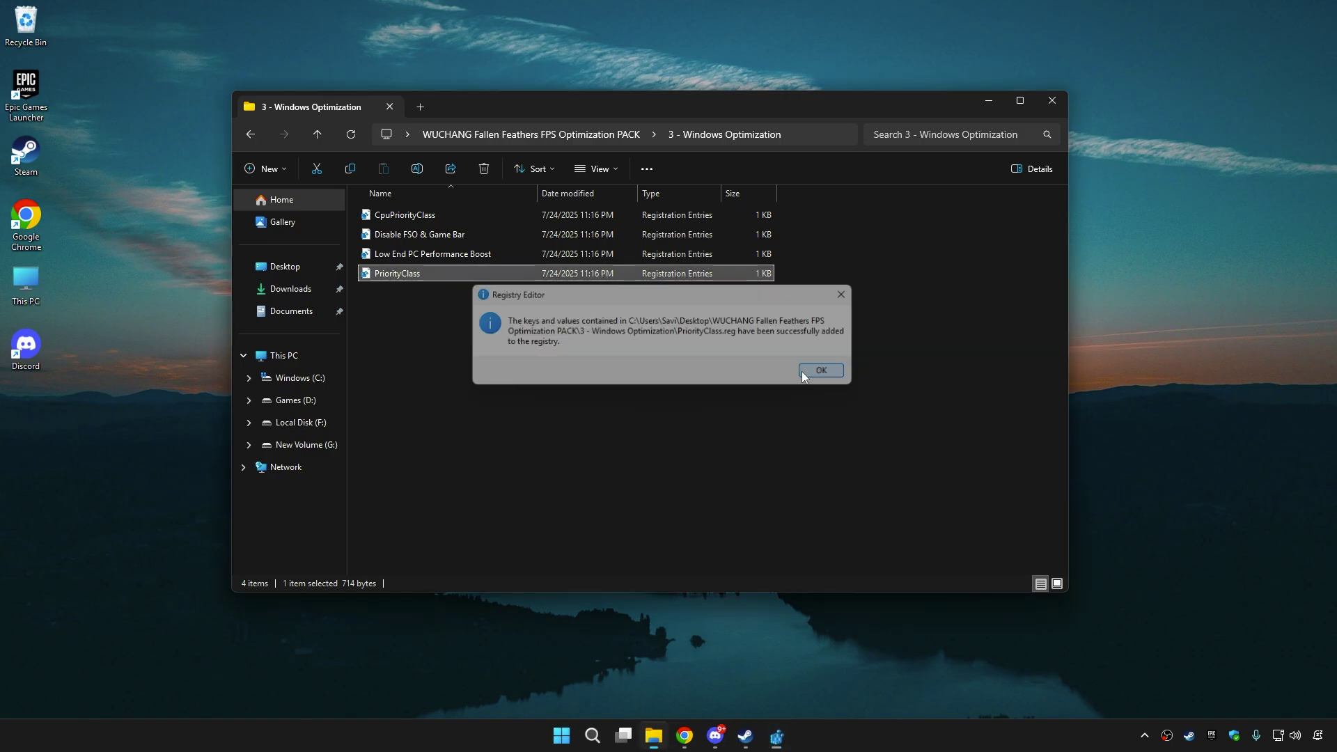
click(821, 370)
click(543, 136)
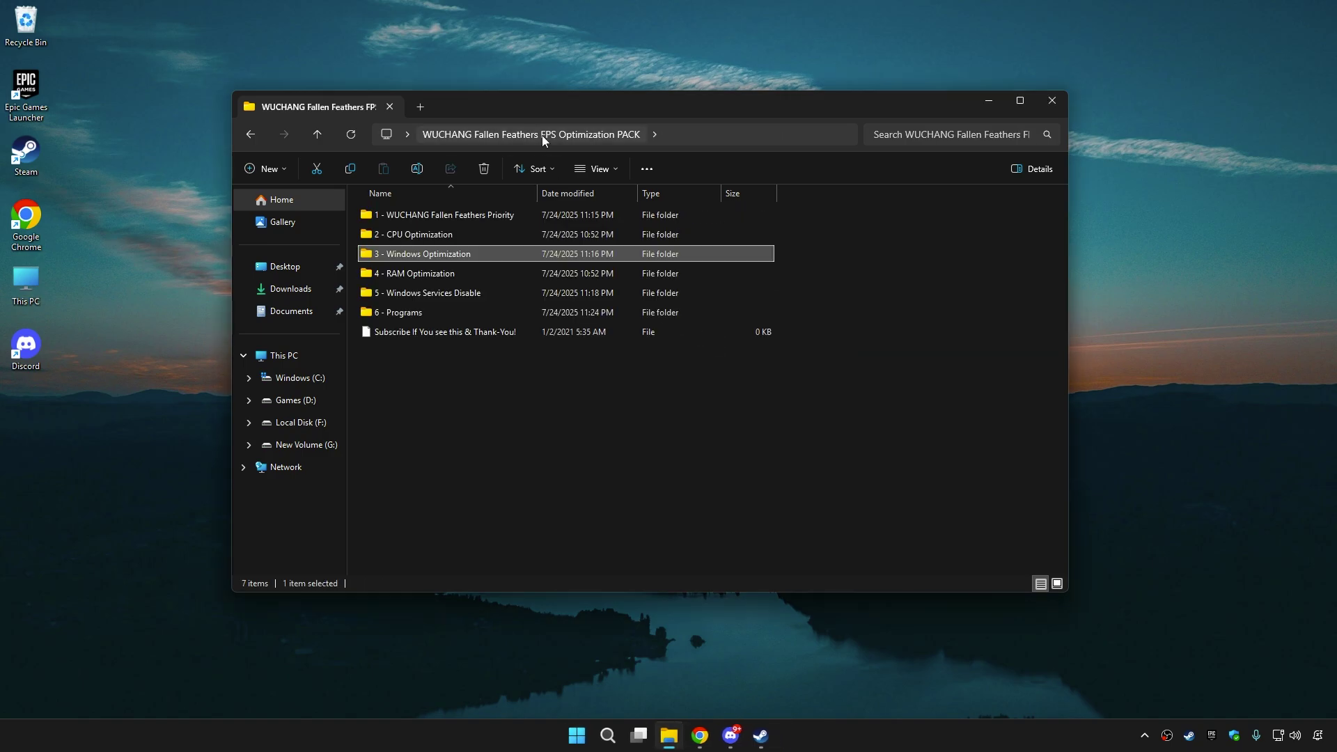
double_click(437, 275)
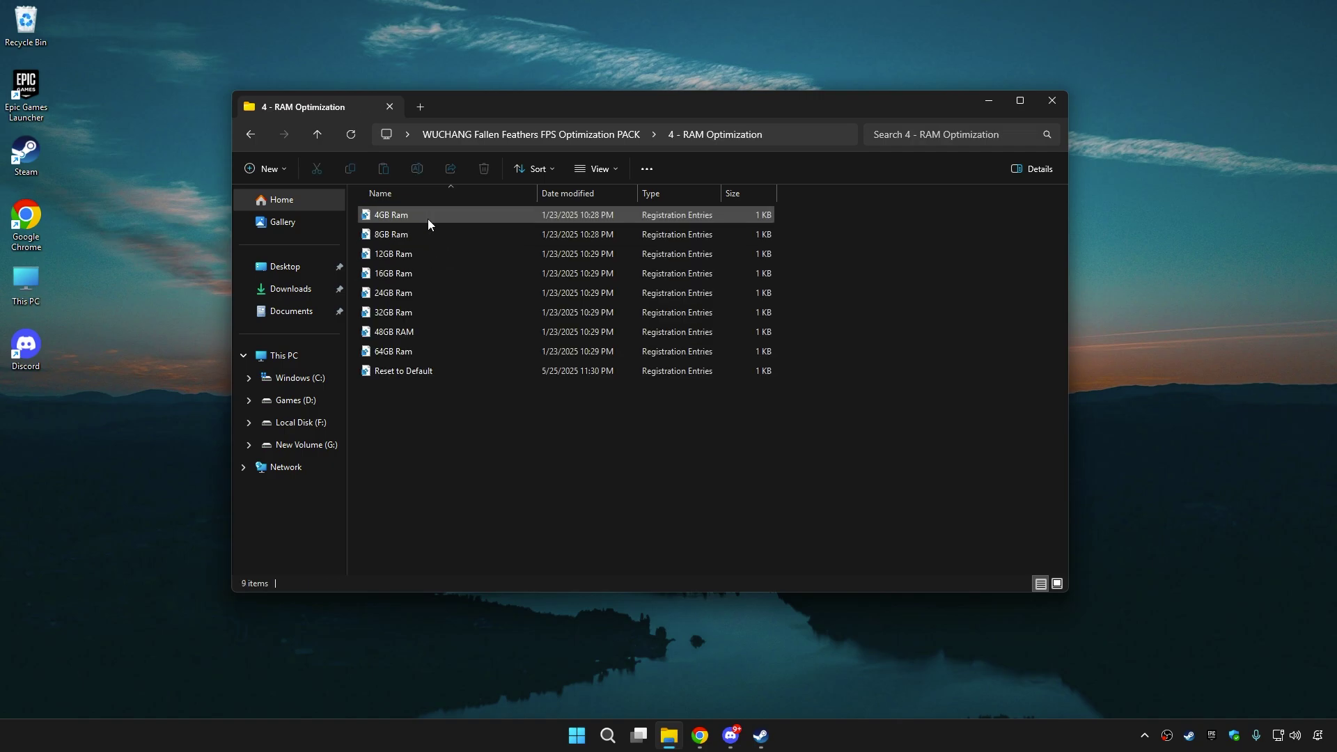
Check the total installed memory in Task Manager's performance view and close Task Manager
right_click(576, 735)
click(561, 560)
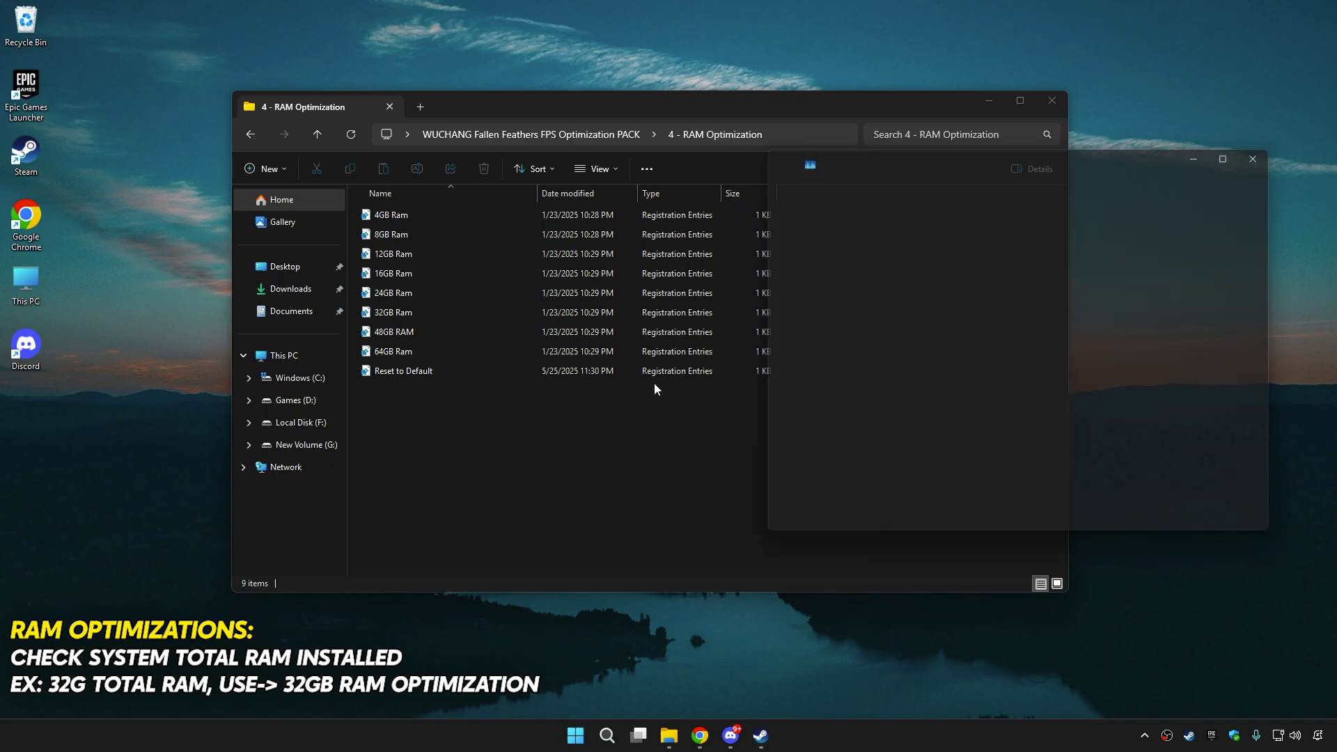
drag(752, 154, 855, 144)
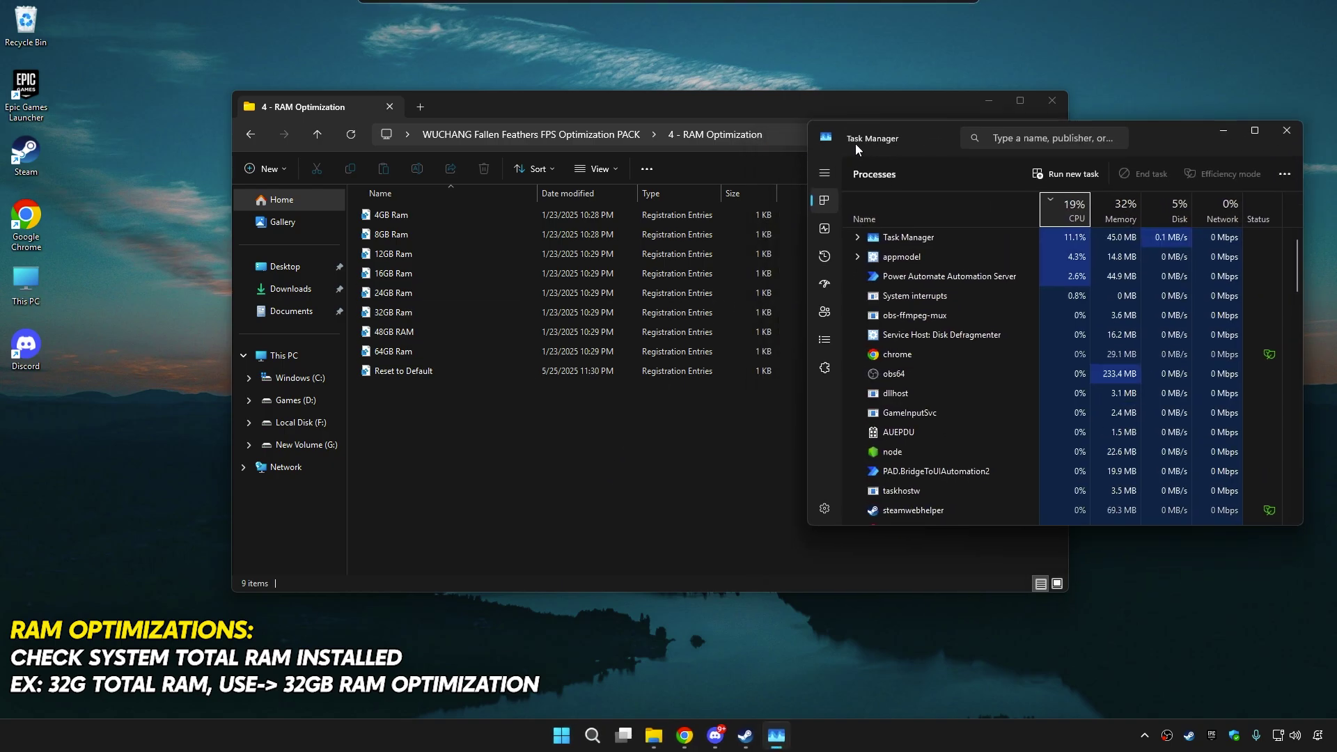
click(825, 227)
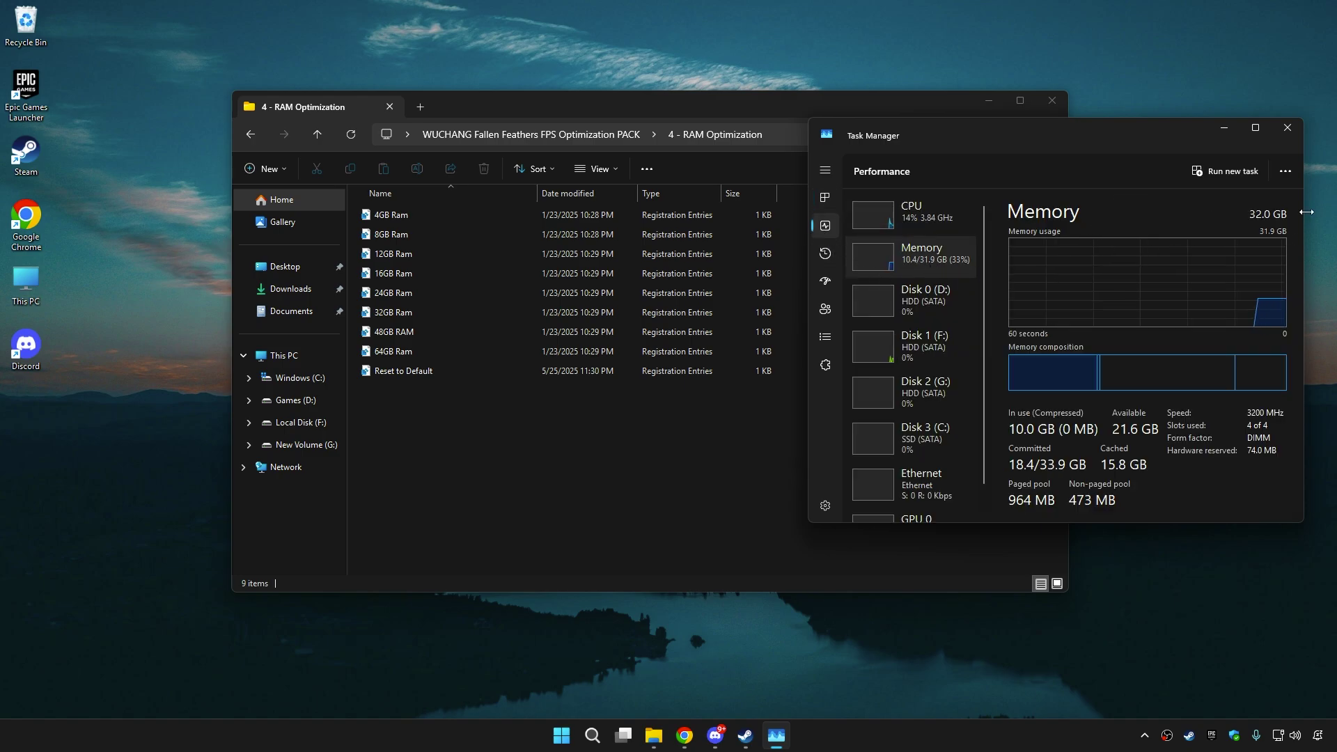
click(1286, 131)
Add the 32GB Ram registry file to the registry and go to the pack's 5 - Windows Services Disable folder
click(396, 313)
double_click(395, 313)
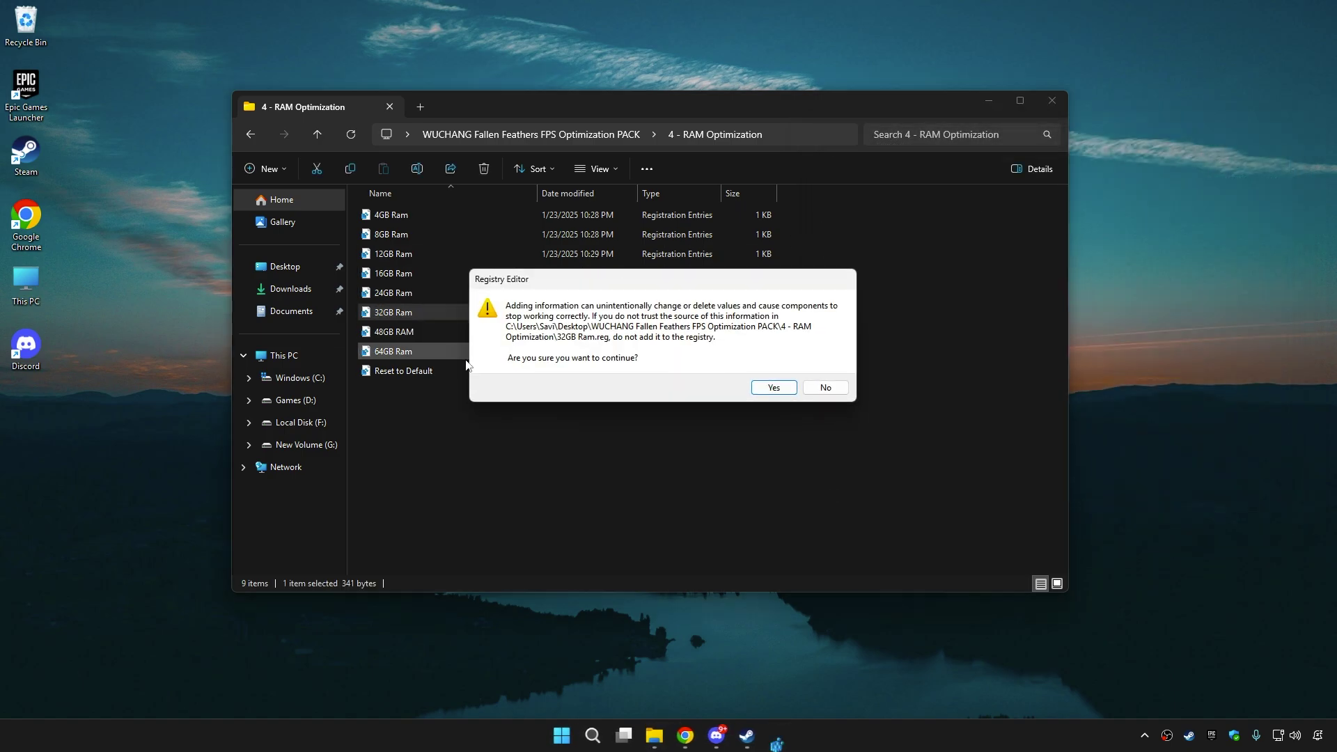
click(761, 383)
click(827, 369)
click(524, 135)
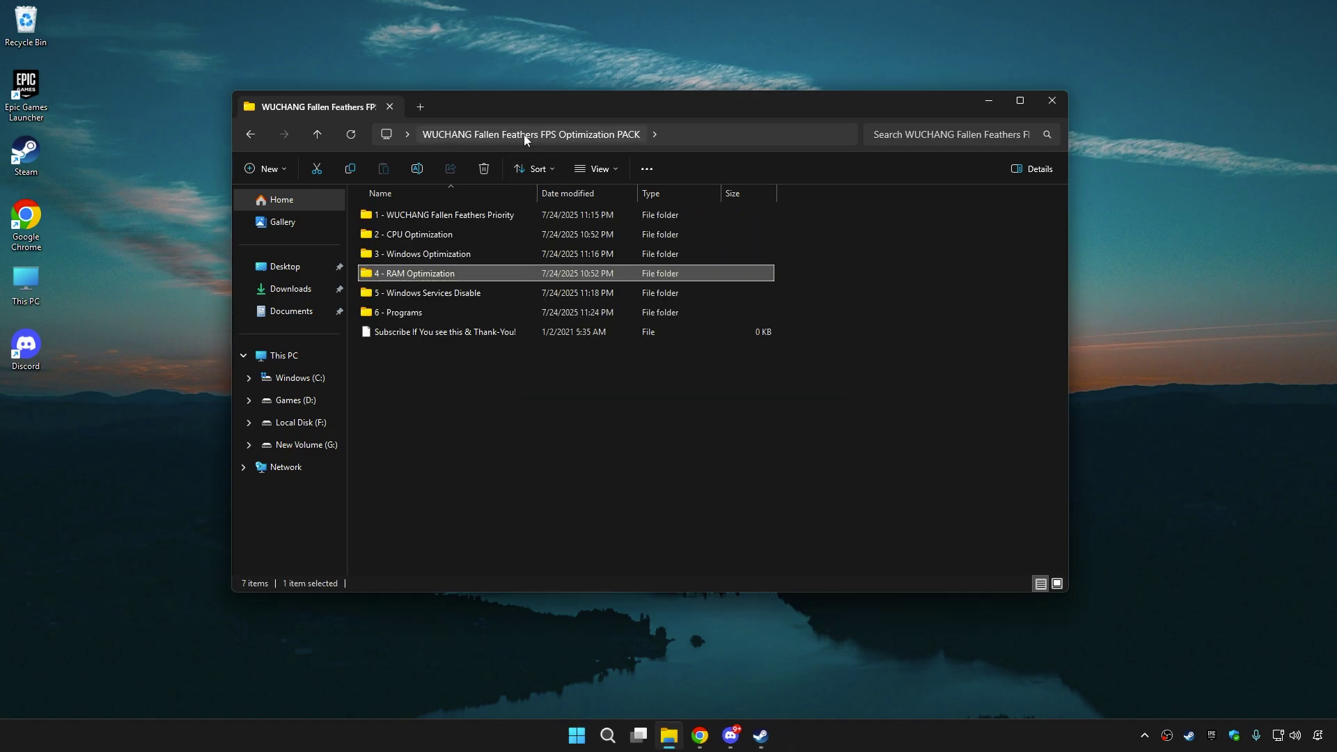
double_click(441, 299)
Look over the service-disabling registry files and those in the Re-Enable Services subfolder, and return to the 5 - Windows Services Disable folder
drag(433, 362, 475, 237)
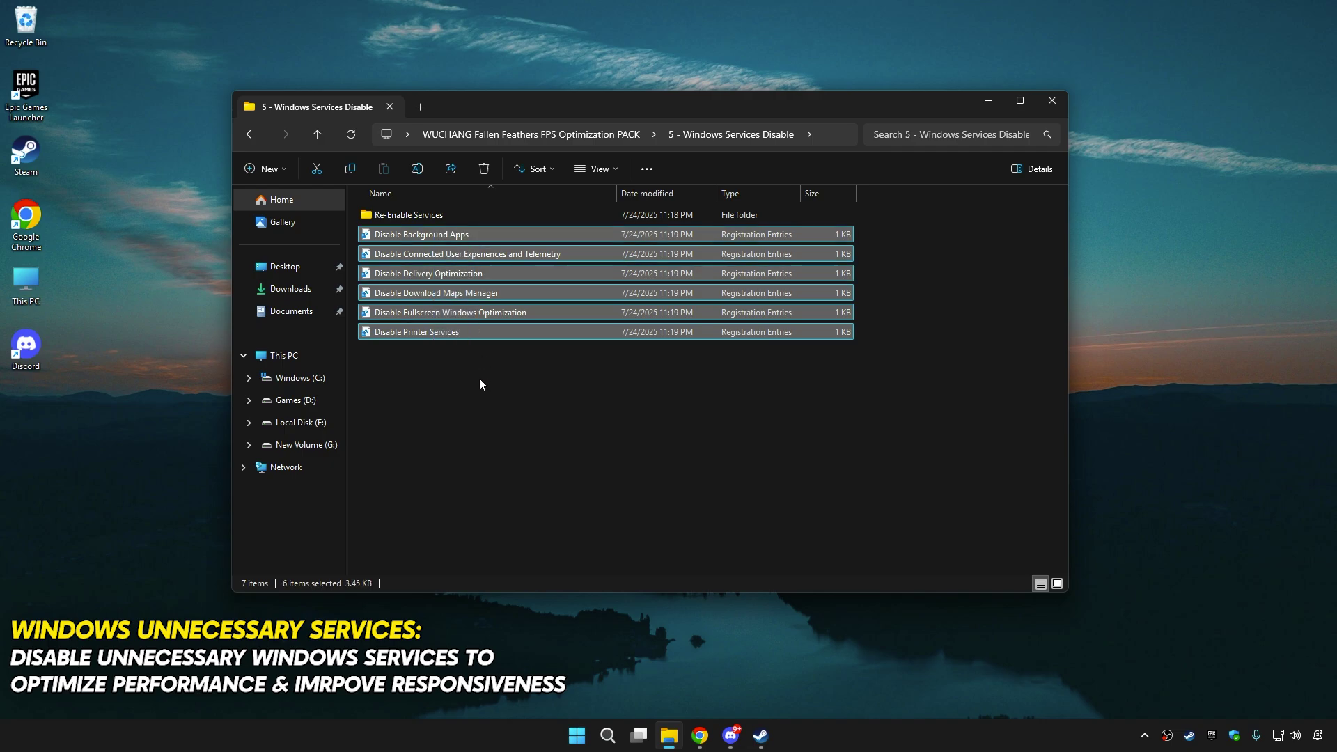
double_click(429, 215)
drag(438, 349, 459, 211)
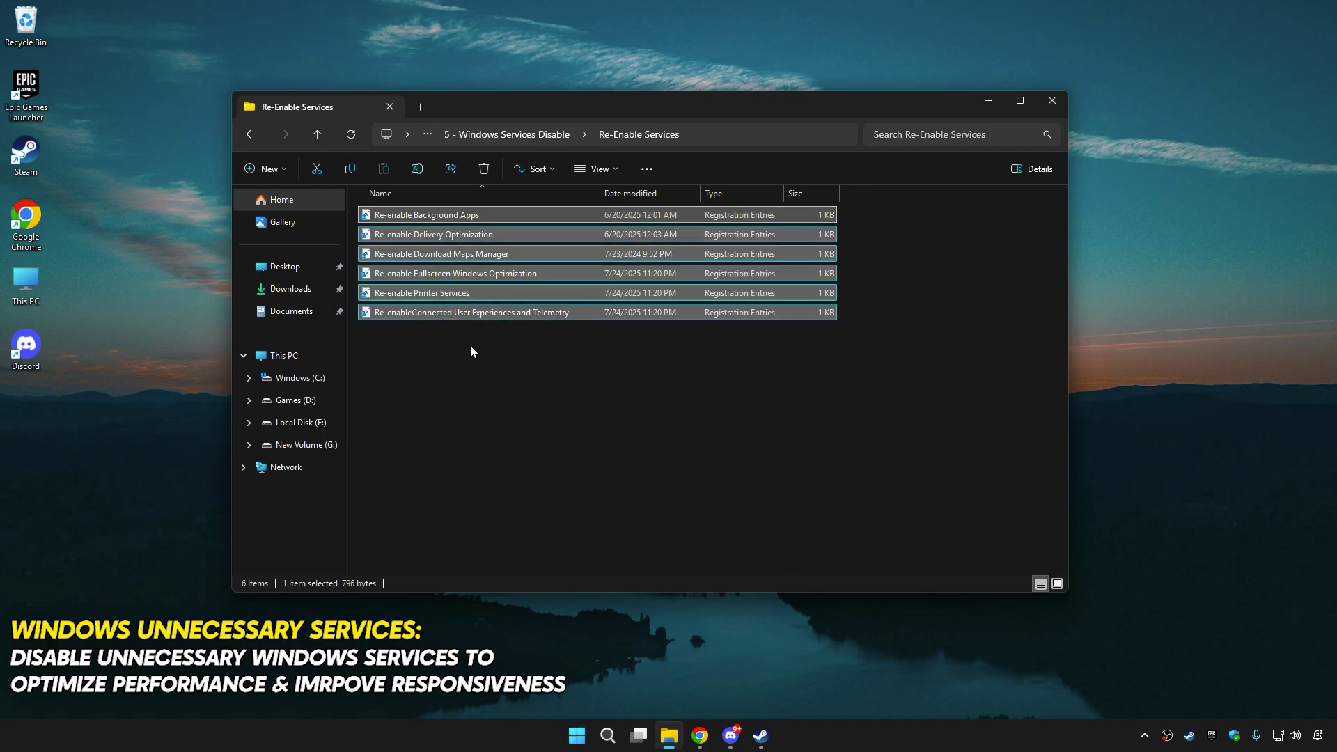
click(470, 346)
click(512, 135)
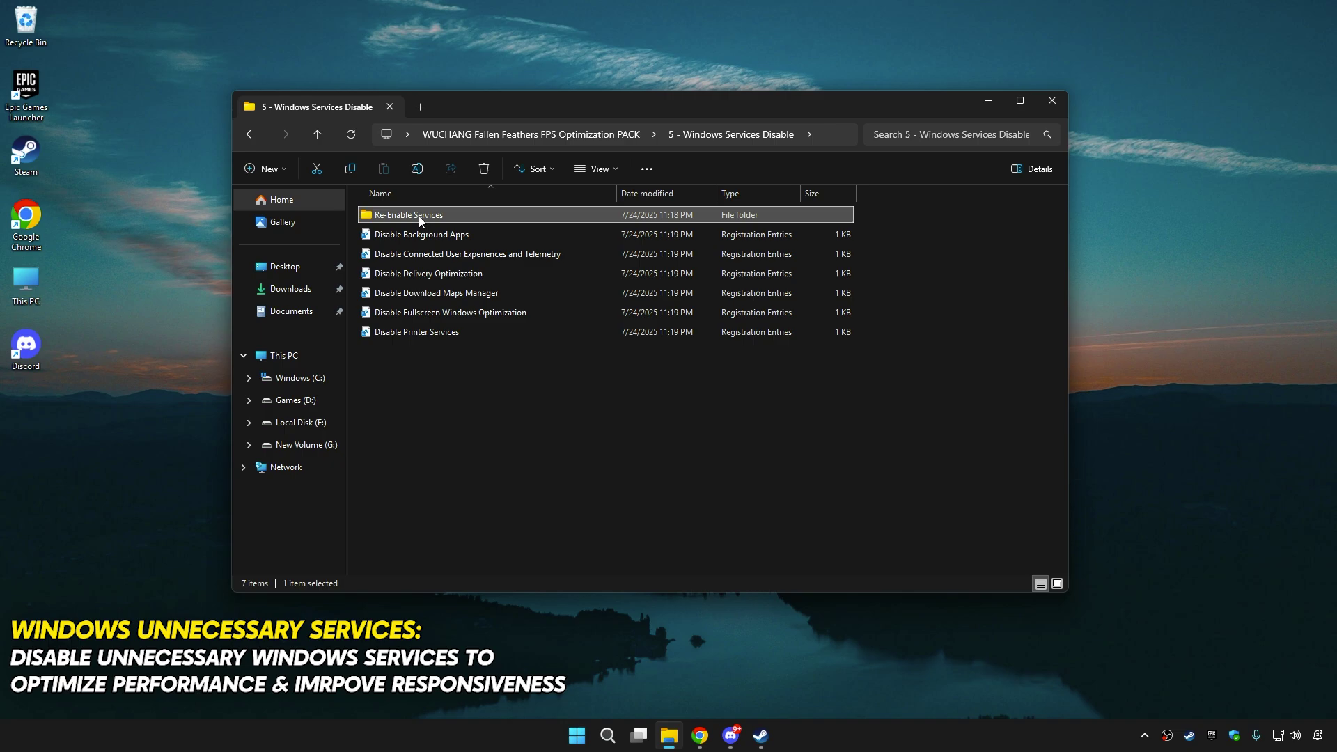
Add the Disable Background Apps and Disable Connected User Experiences and Telemetry registry files to the registry
double_click(450, 235)
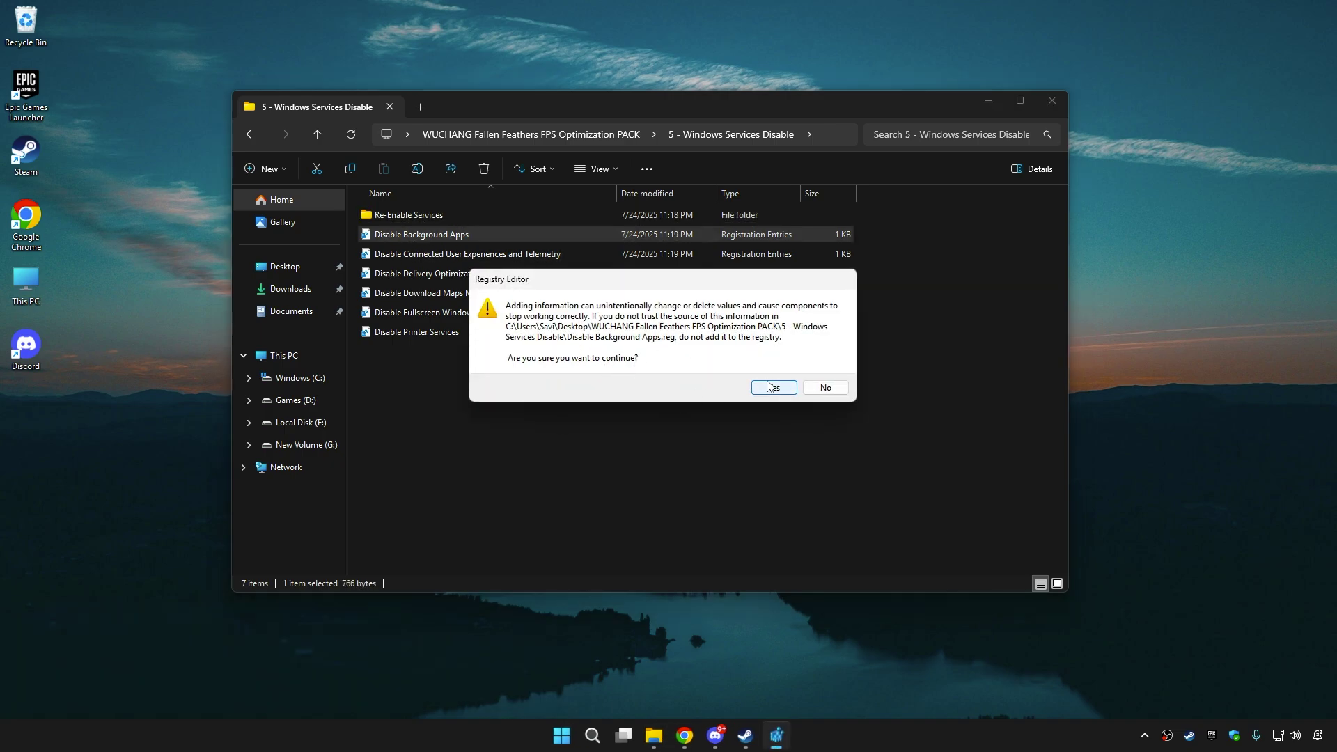
click(768, 387)
click(809, 451)
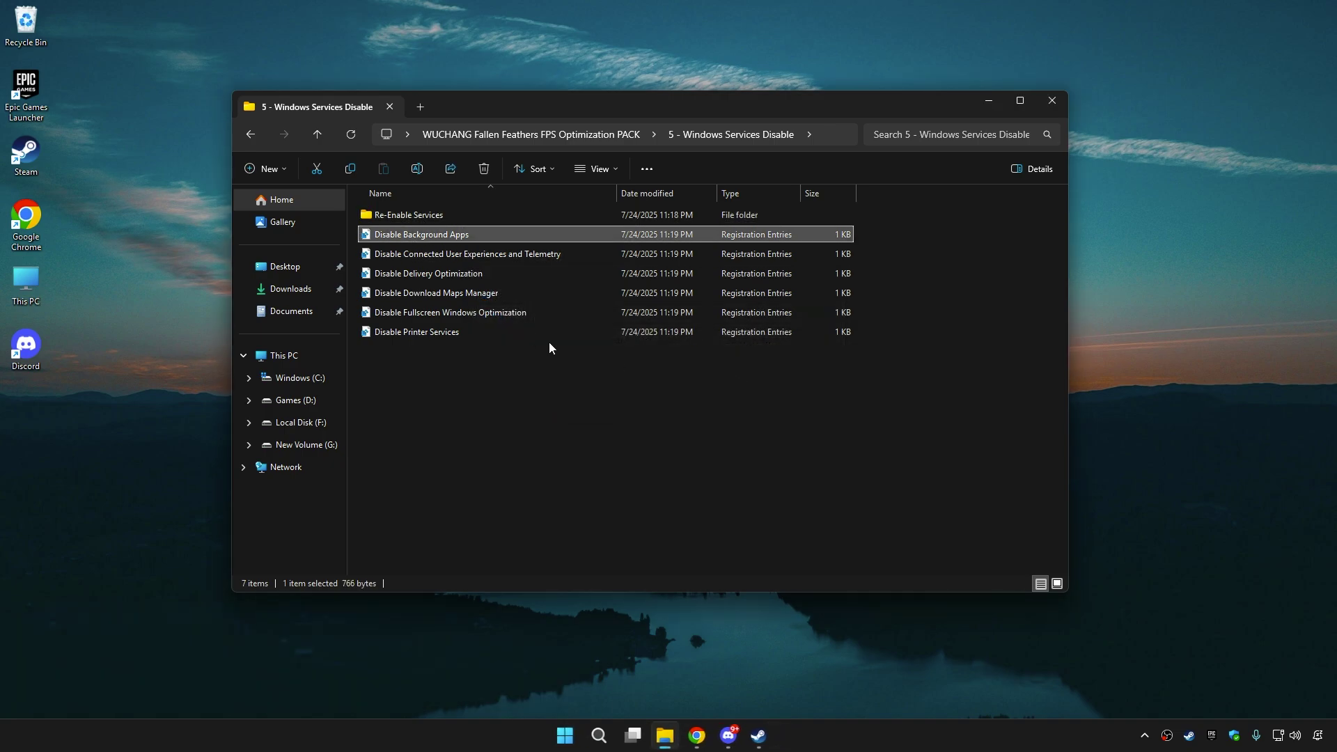
double_click(493, 254)
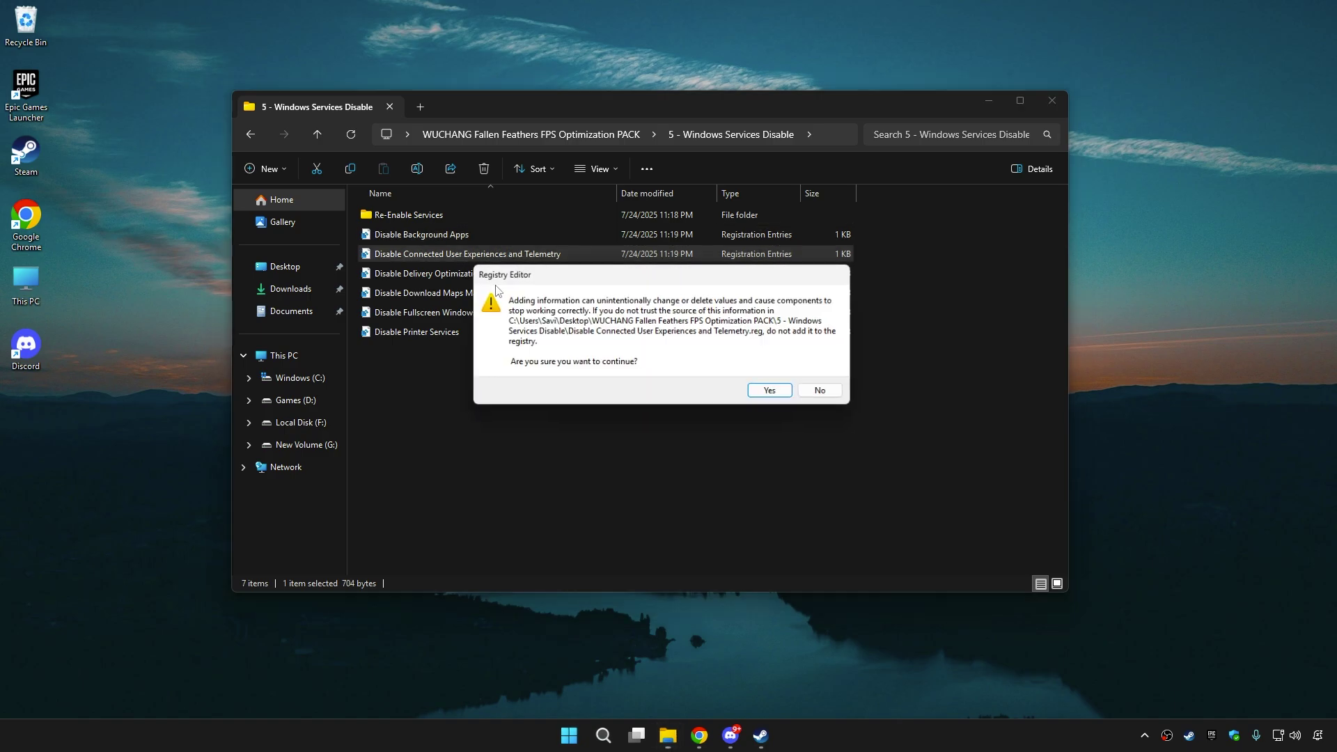
click(773, 392)
click(829, 370)
Add the Disable Delivery Optimization and Disable Download Maps Manager registry files to the registry
double_click(458, 275)
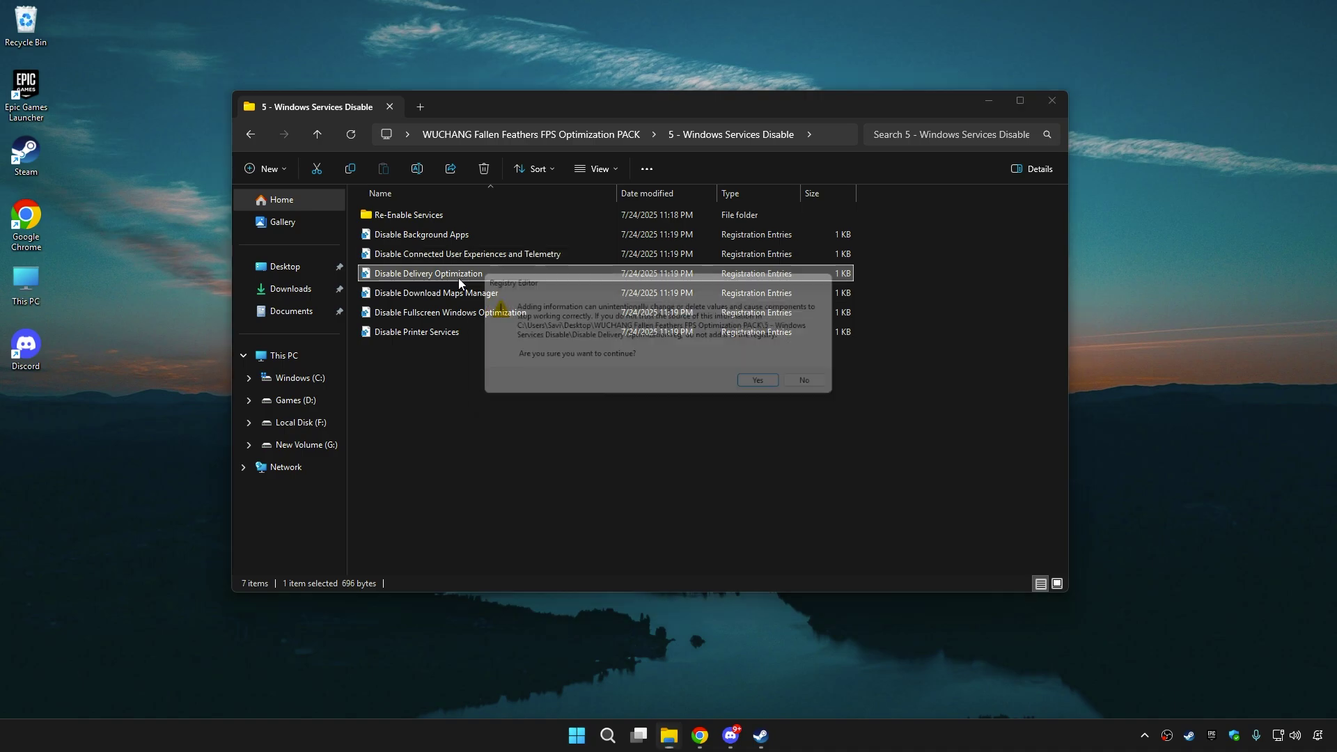
click(773, 387)
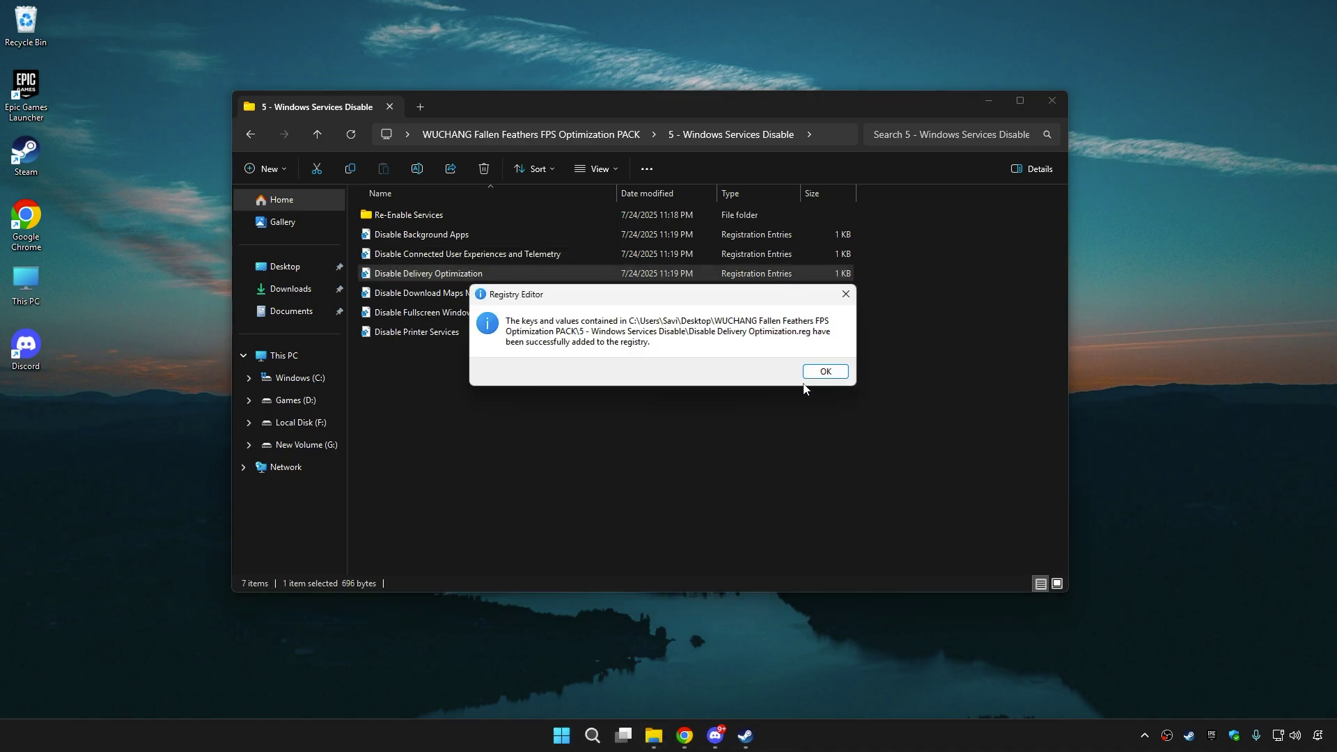
click(824, 369)
double_click(479, 291)
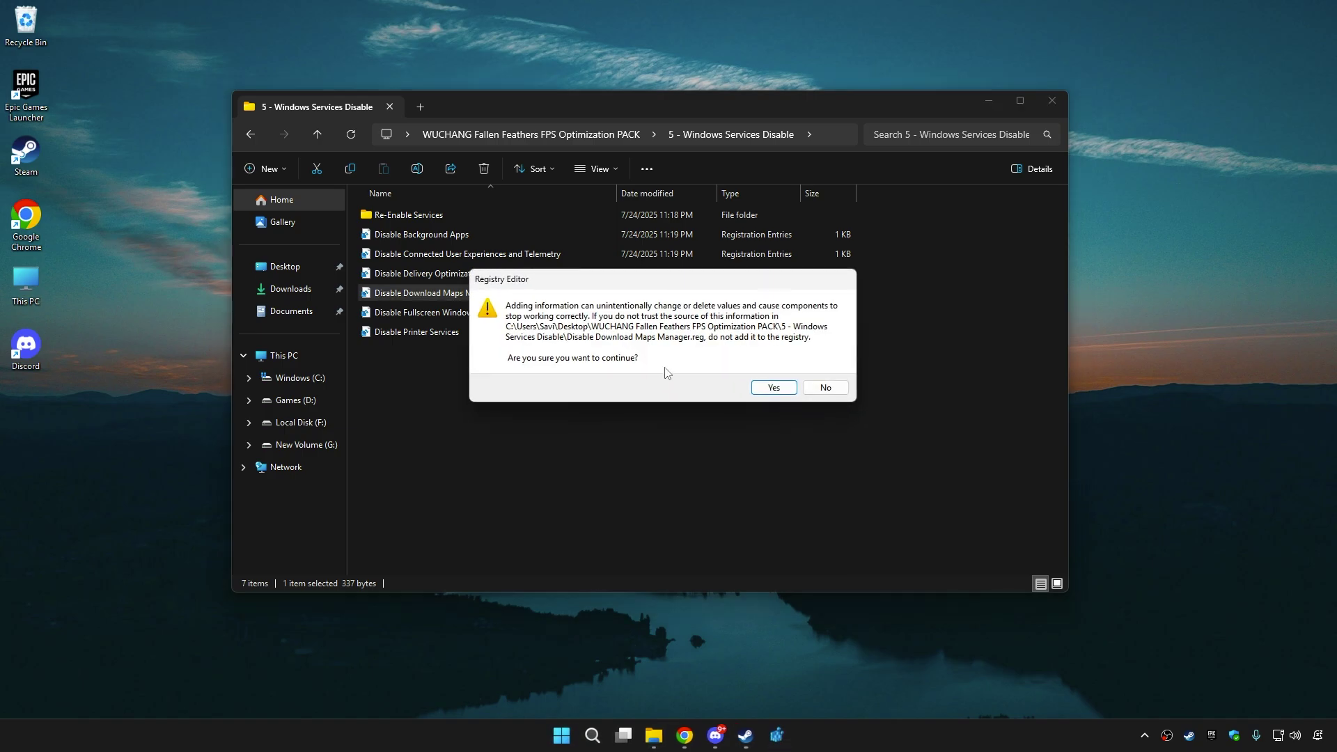
click(775, 388)
click(821, 370)
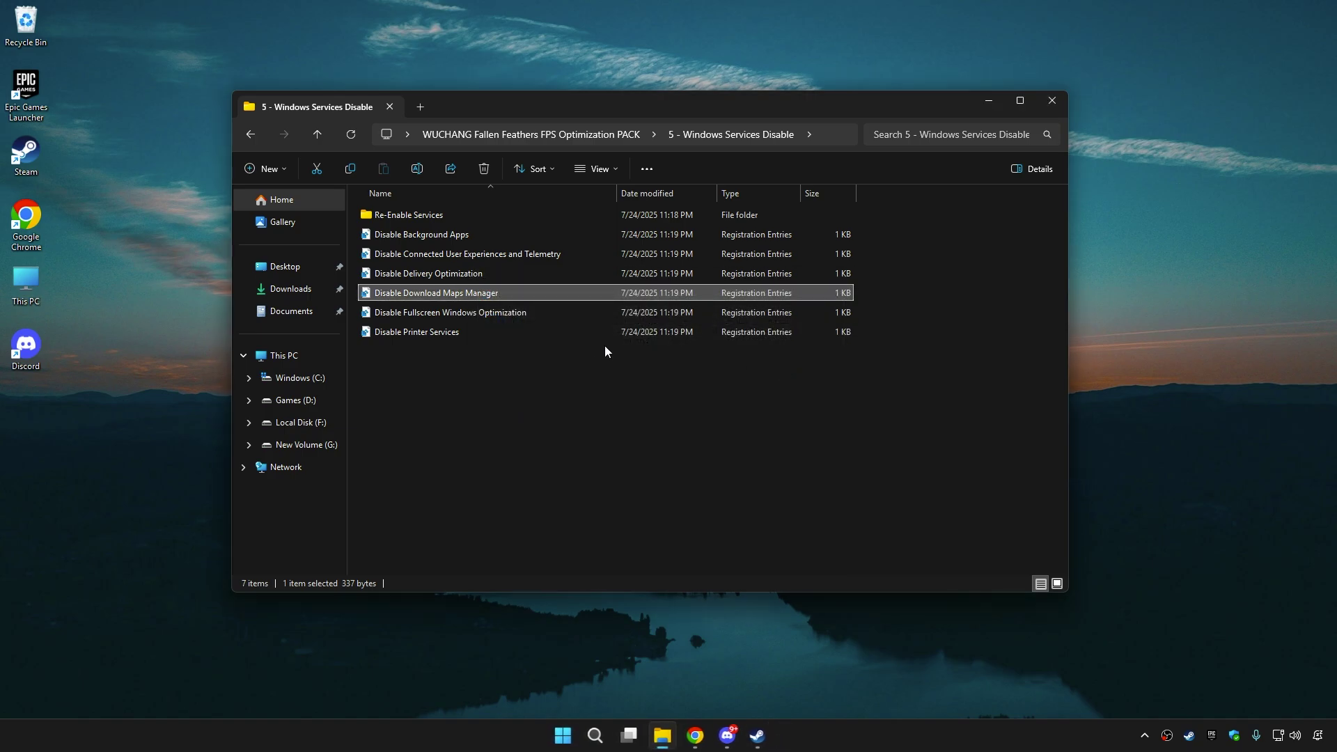
Add the Disable Printer Services registry file to the registry
click(459, 330)
double_click(460, 330)
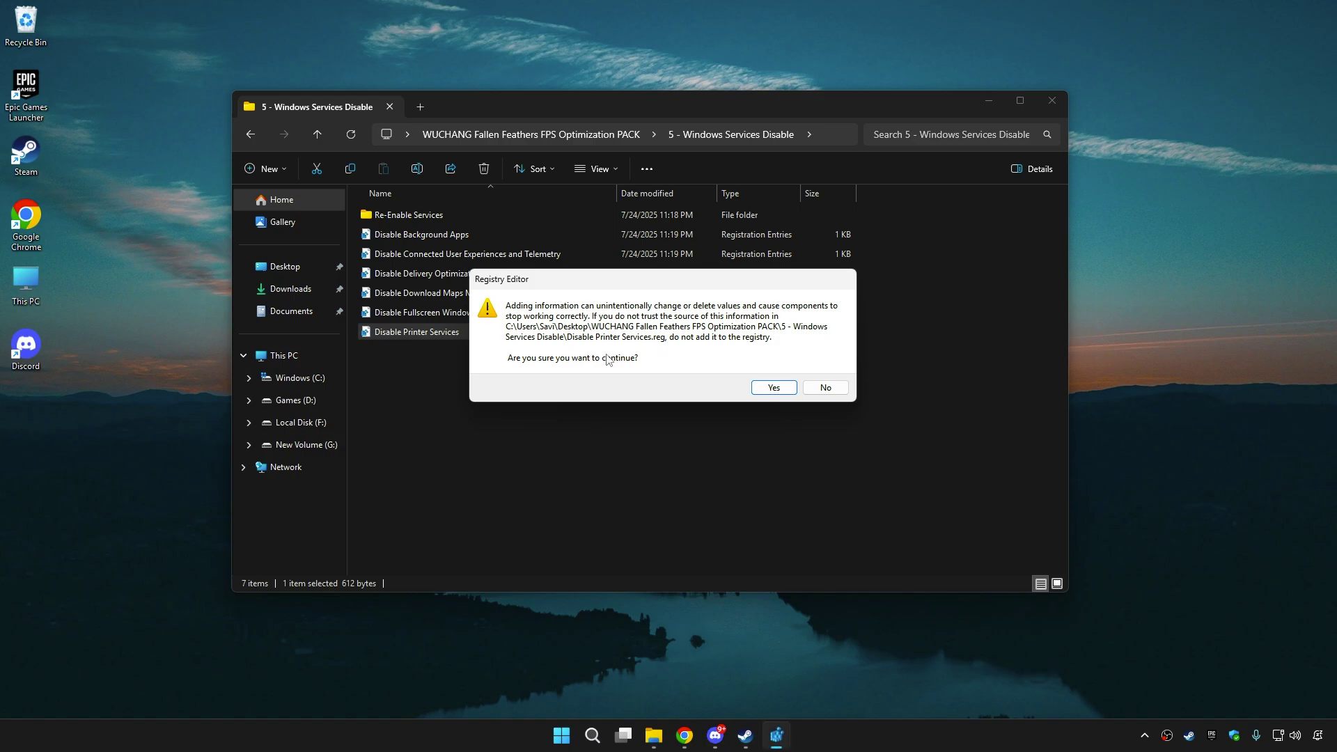
click(771, 388)
click(821, 369)
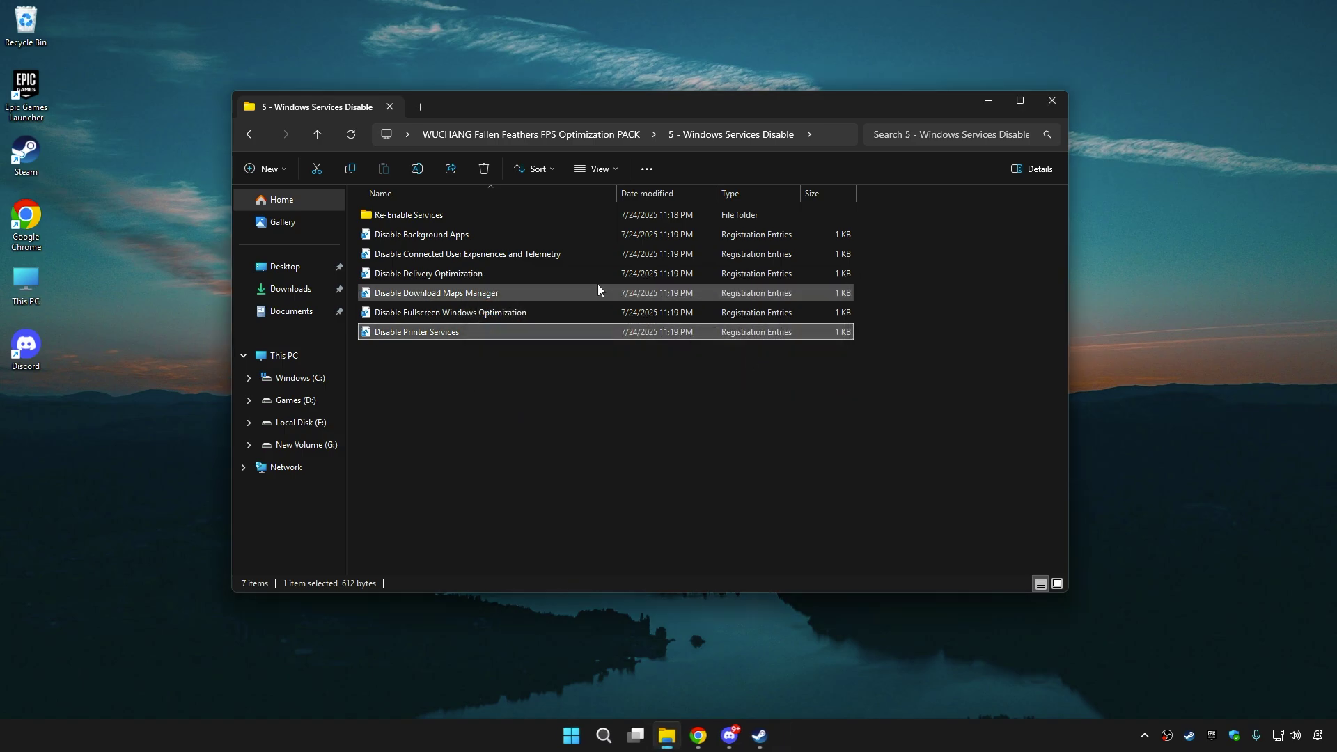
Open the Re-Enable Services subfolder and look over its registry files for restoring the services
double_click(464, 215)
key(ctrl+a)
click(541, 358)
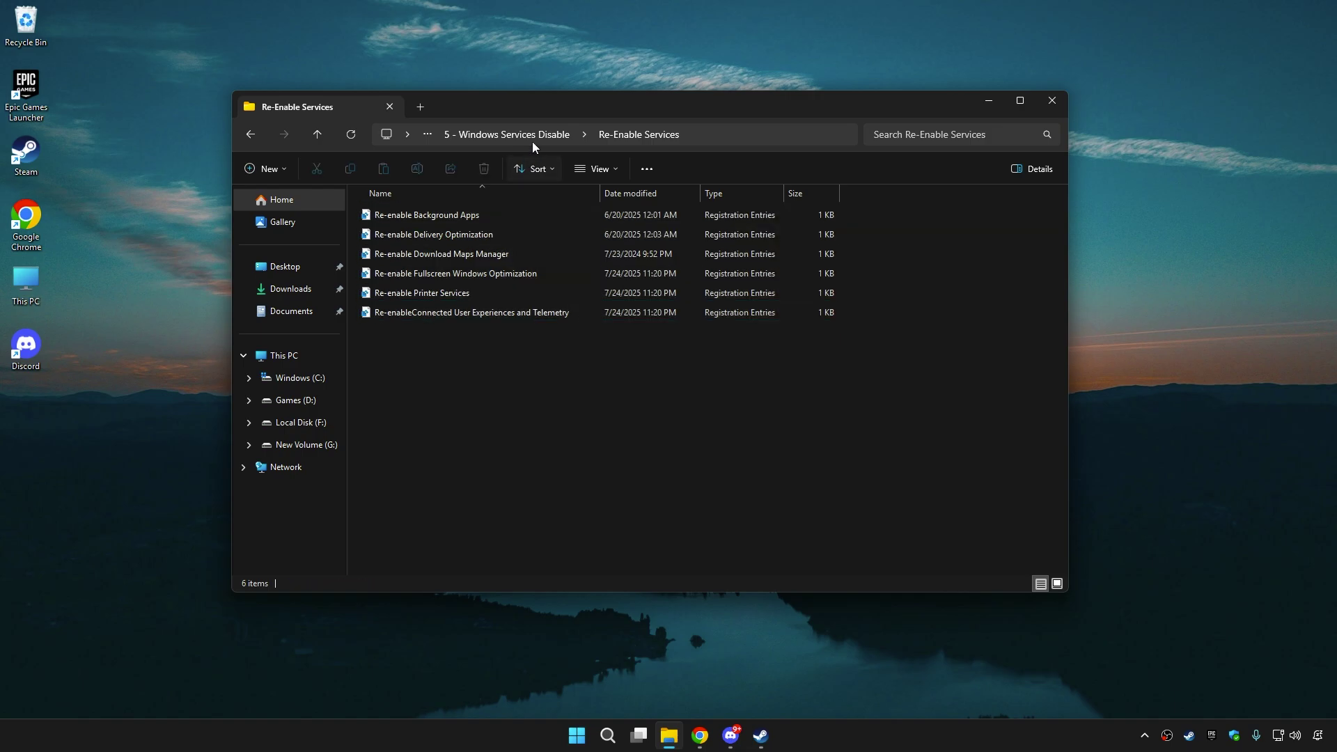
Maximize the folder window, go to the pack's 6 - Programs folder and launch MSI Utility V3
double_click(549, 102)
click(366, 38)
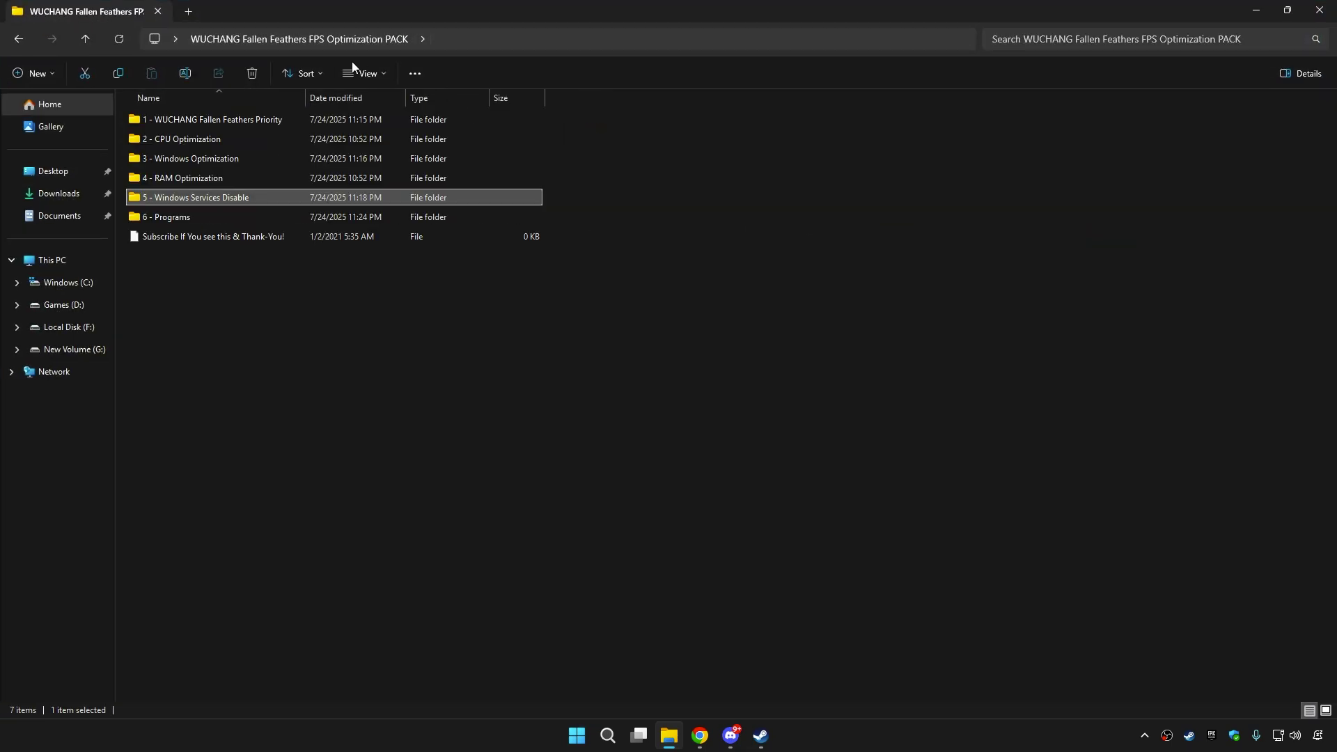
double_click(156, 218)
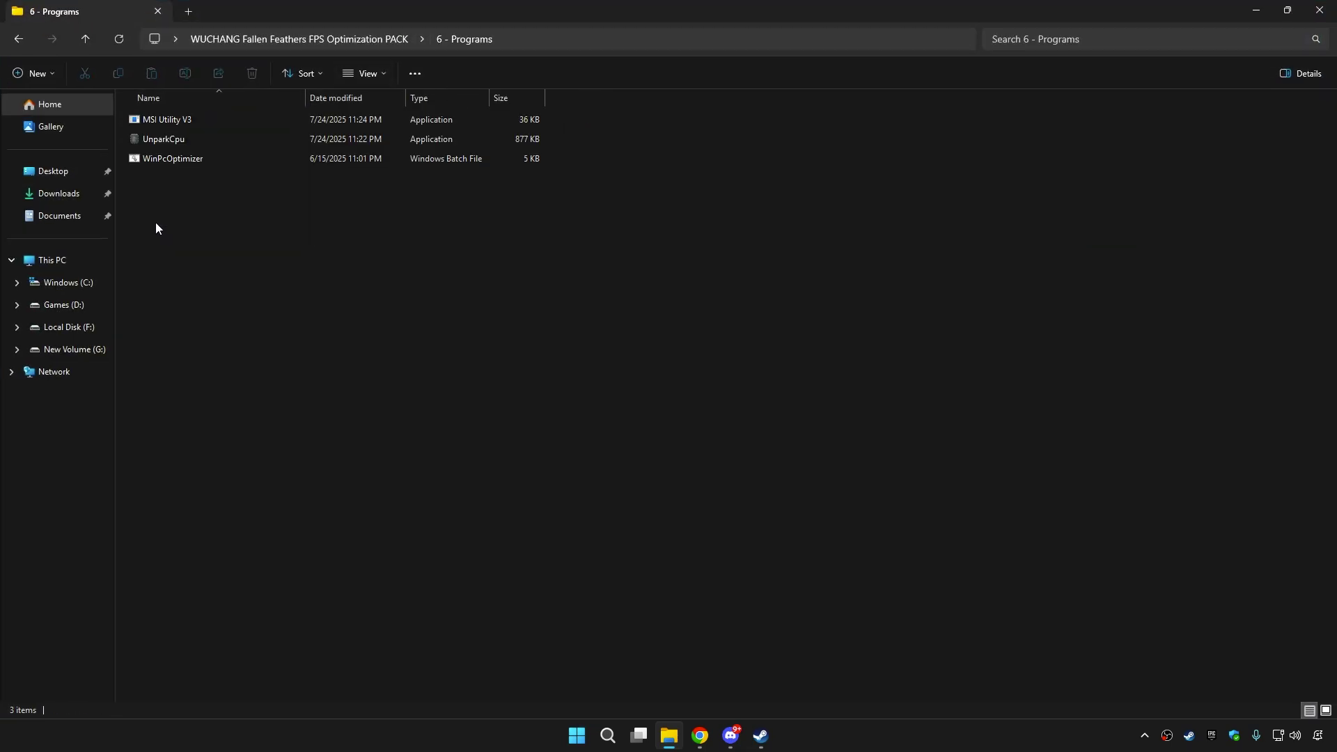
right_click(168, 123)
click(215, 240)
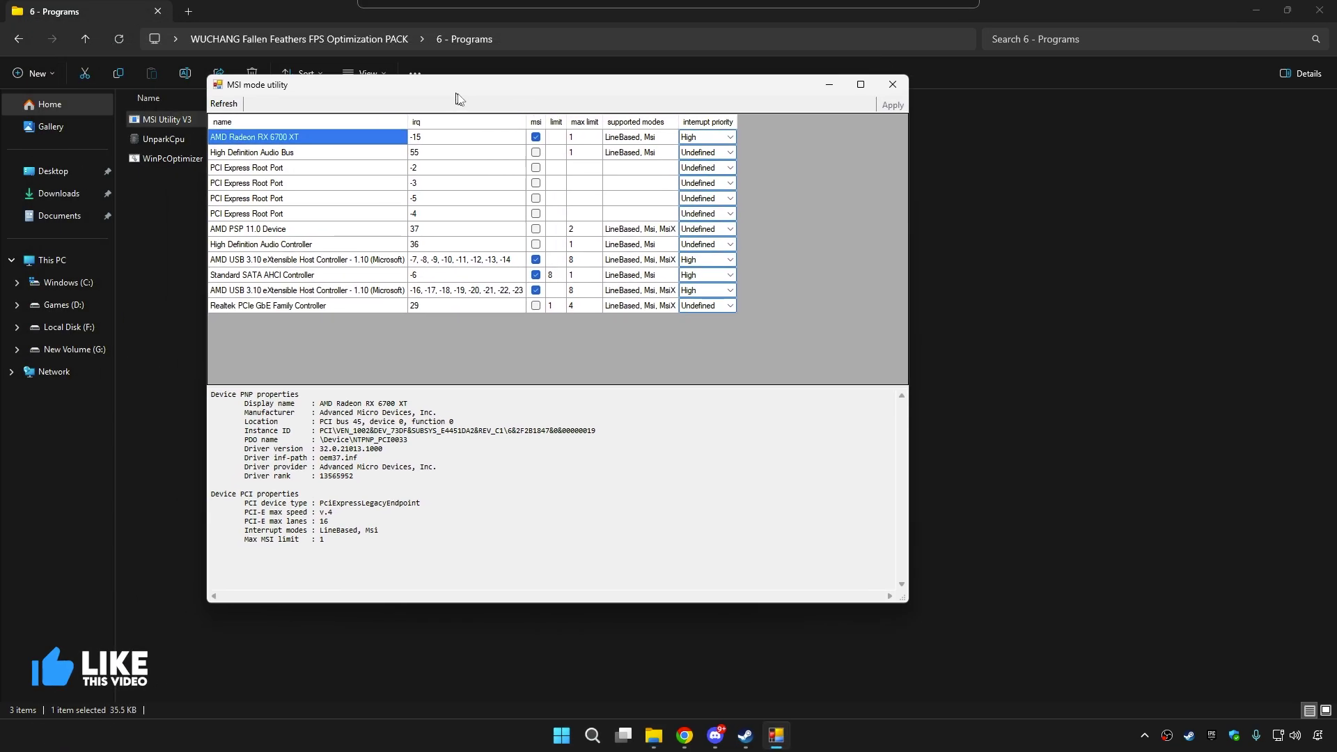
drag(458, 99, 594, 133)
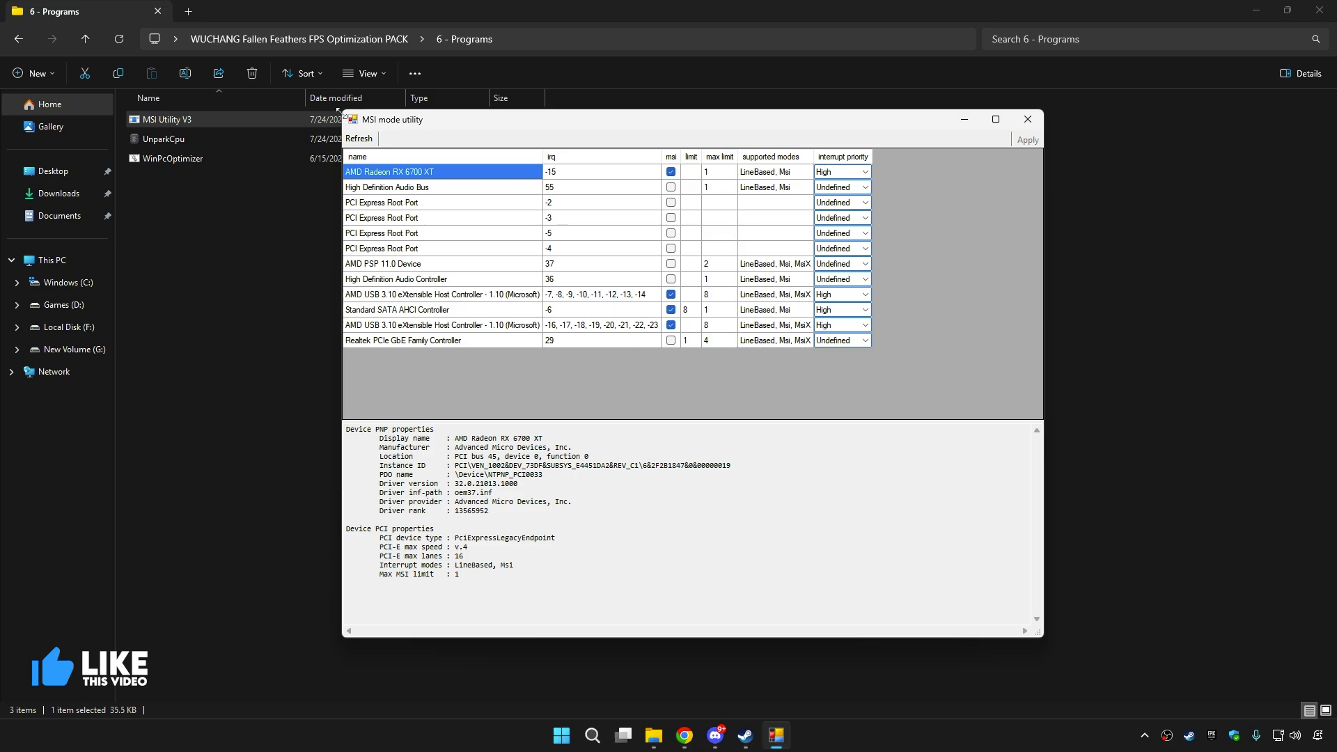
Set High interrupt priority for the AMD Radeon RX 6700 XT, both AMD USB 3.10 host controllers and the Standard SATA AHCI Controller, and close the utility
drag(337, 110, 240, 131)
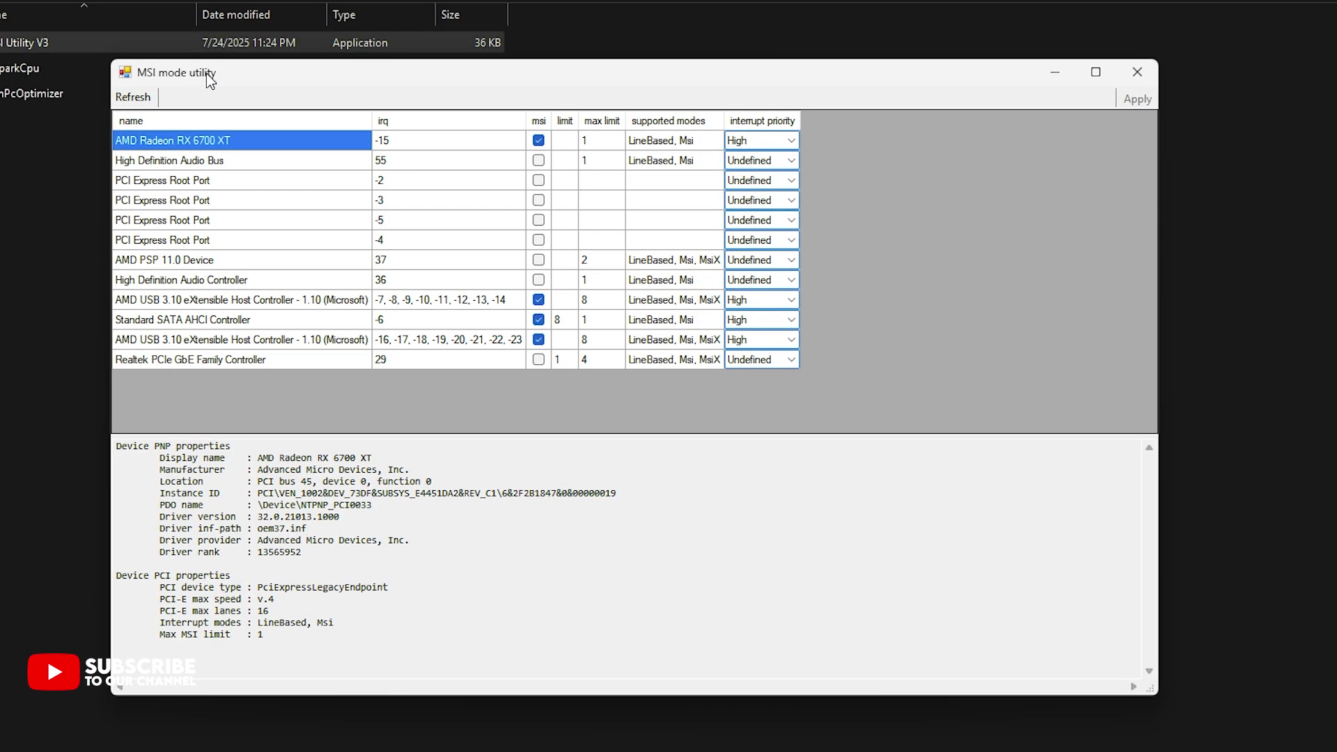
click(792, 140)
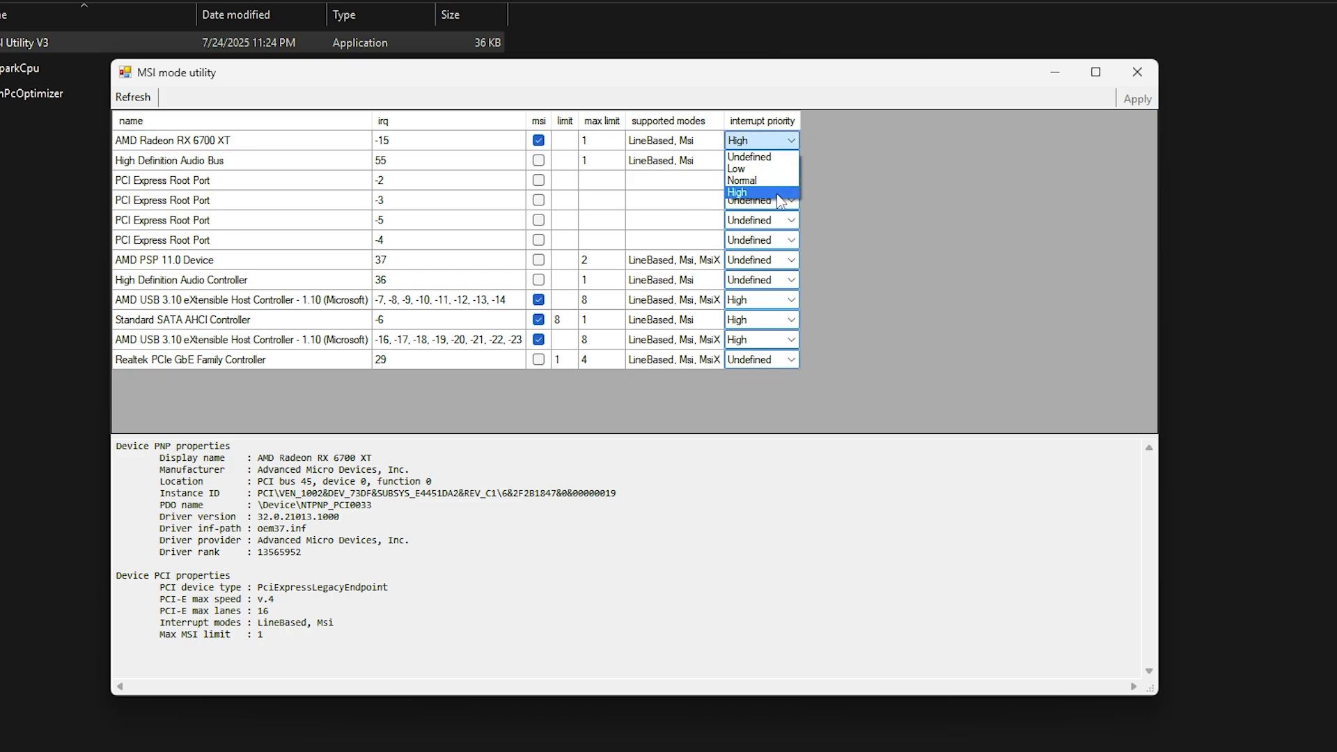
click(778, 201)
click(792, 300)
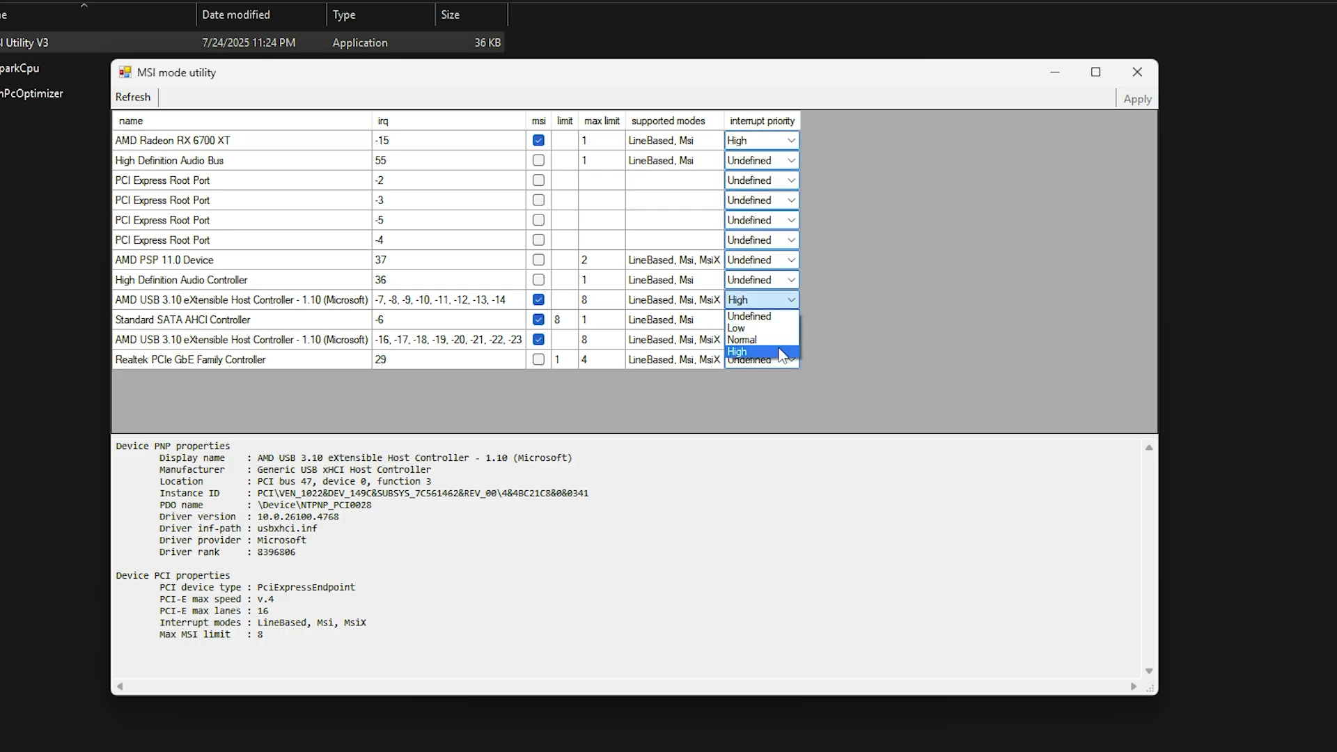
click(783, 355)
click(792, 319)
click(785, 375)
click(791, 339)
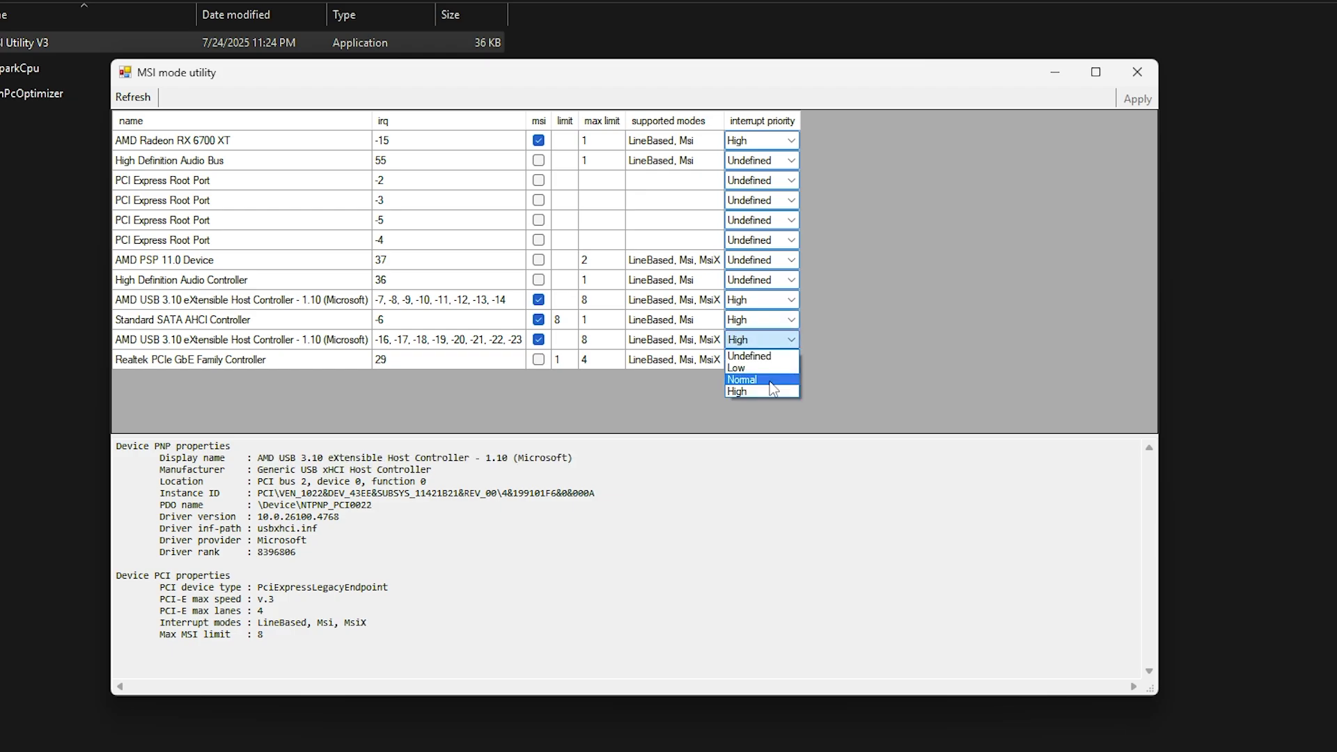
click(772, 345)
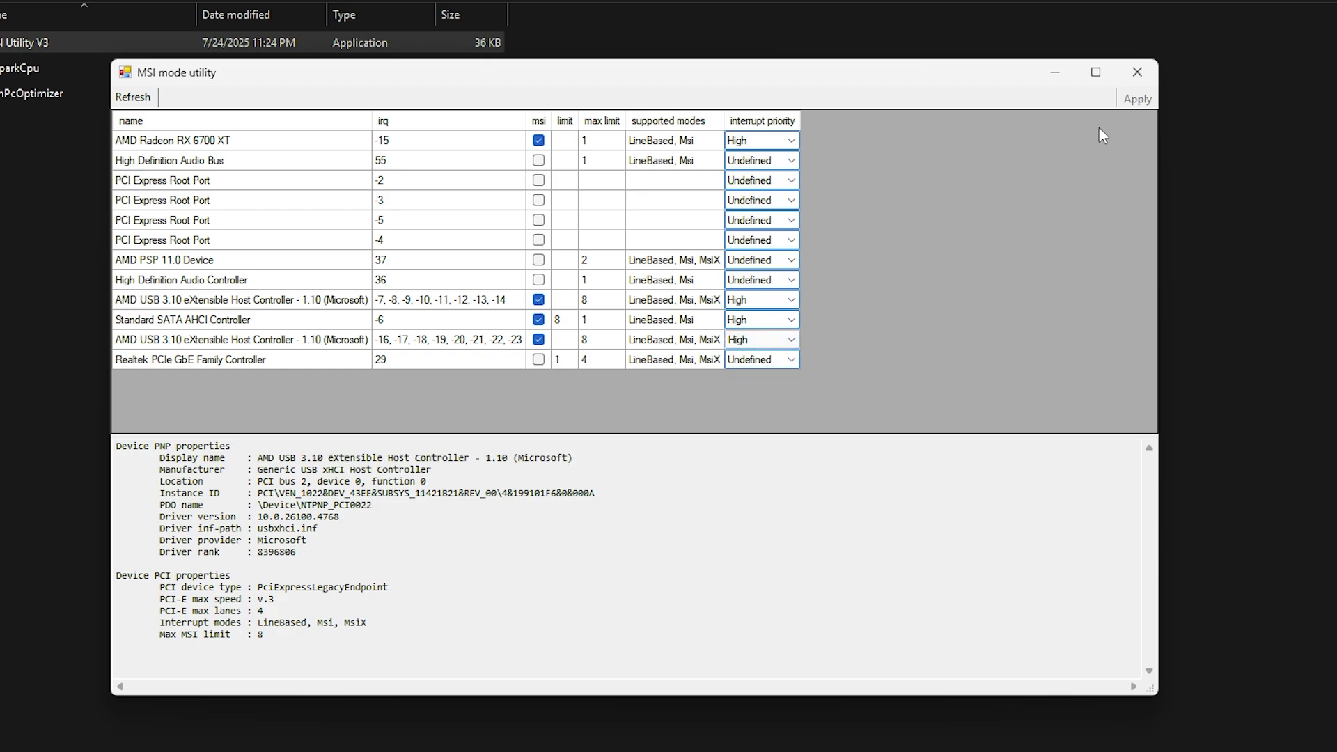
click(1145, 82)
Run UnparkCpu as administrator and choose Ultimate Performance as the system power plan
click(21, 66)
right_click(22, 68)
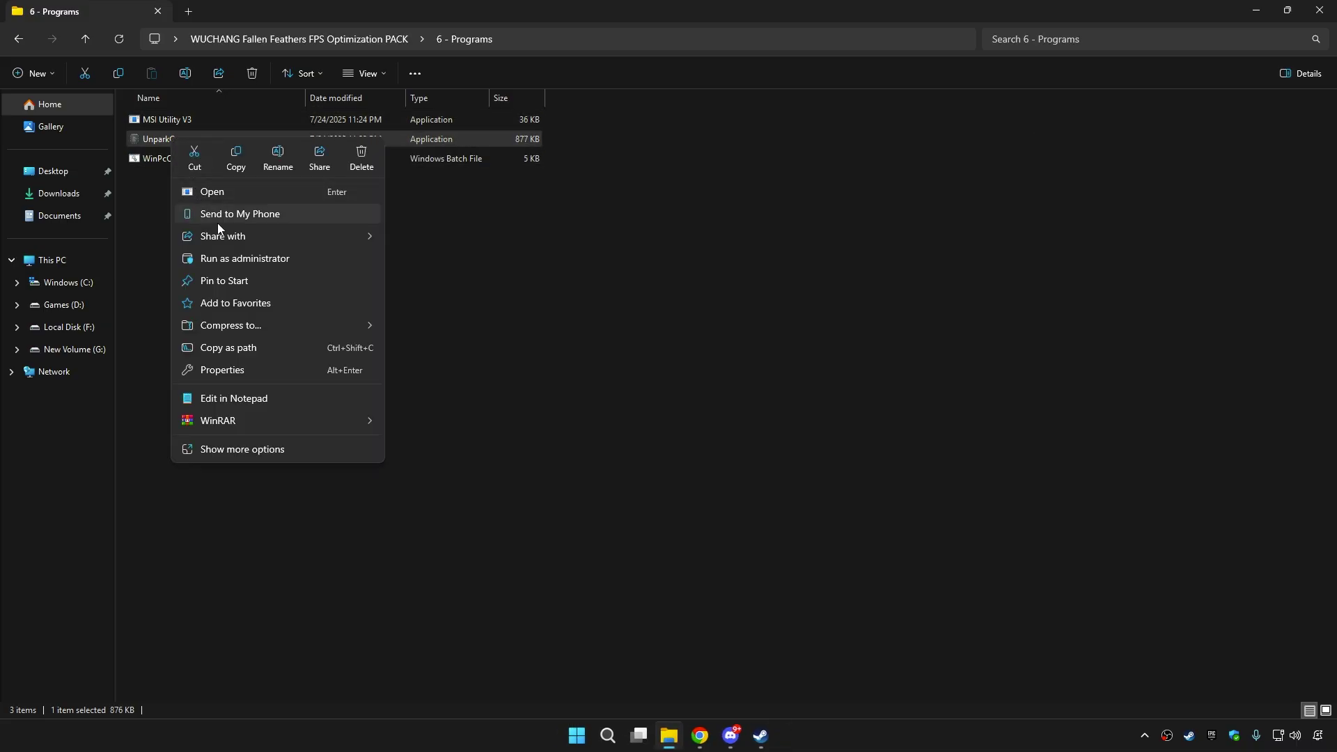
click(234, 258)
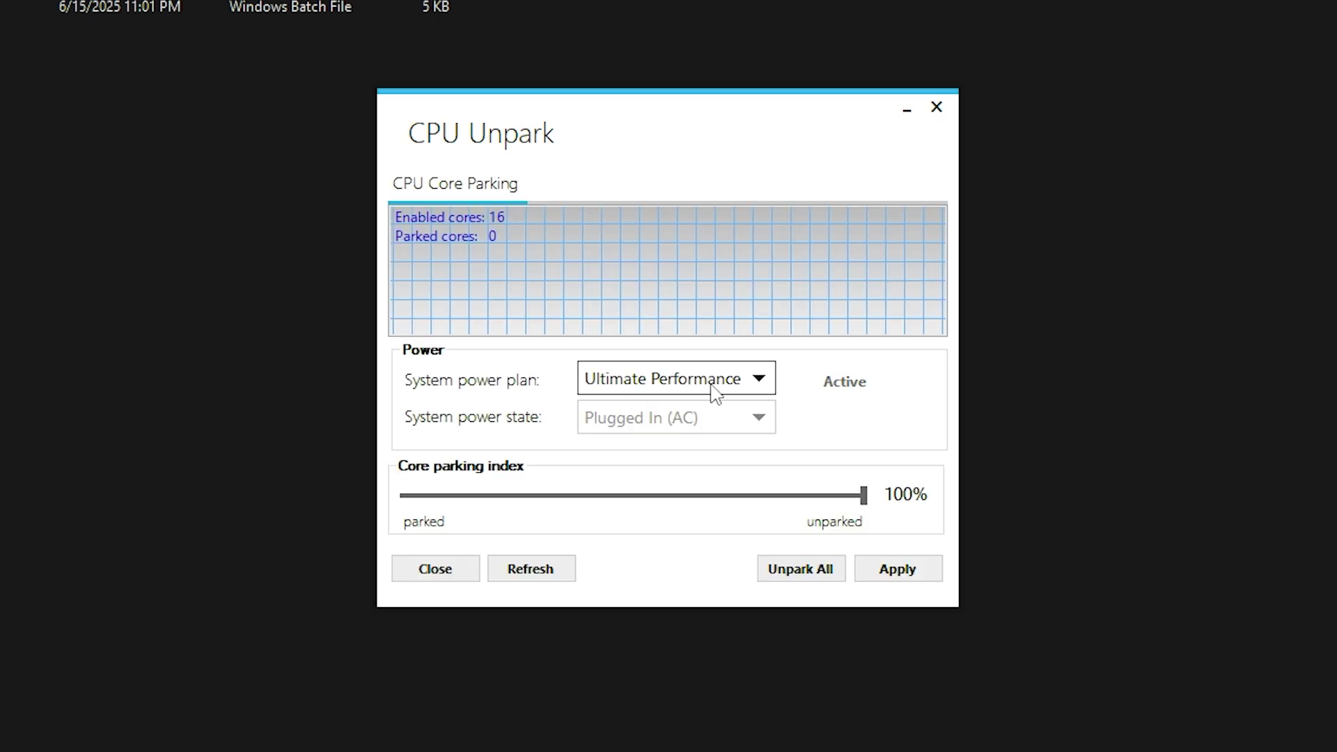
click(717, 386)
click(696, 496)
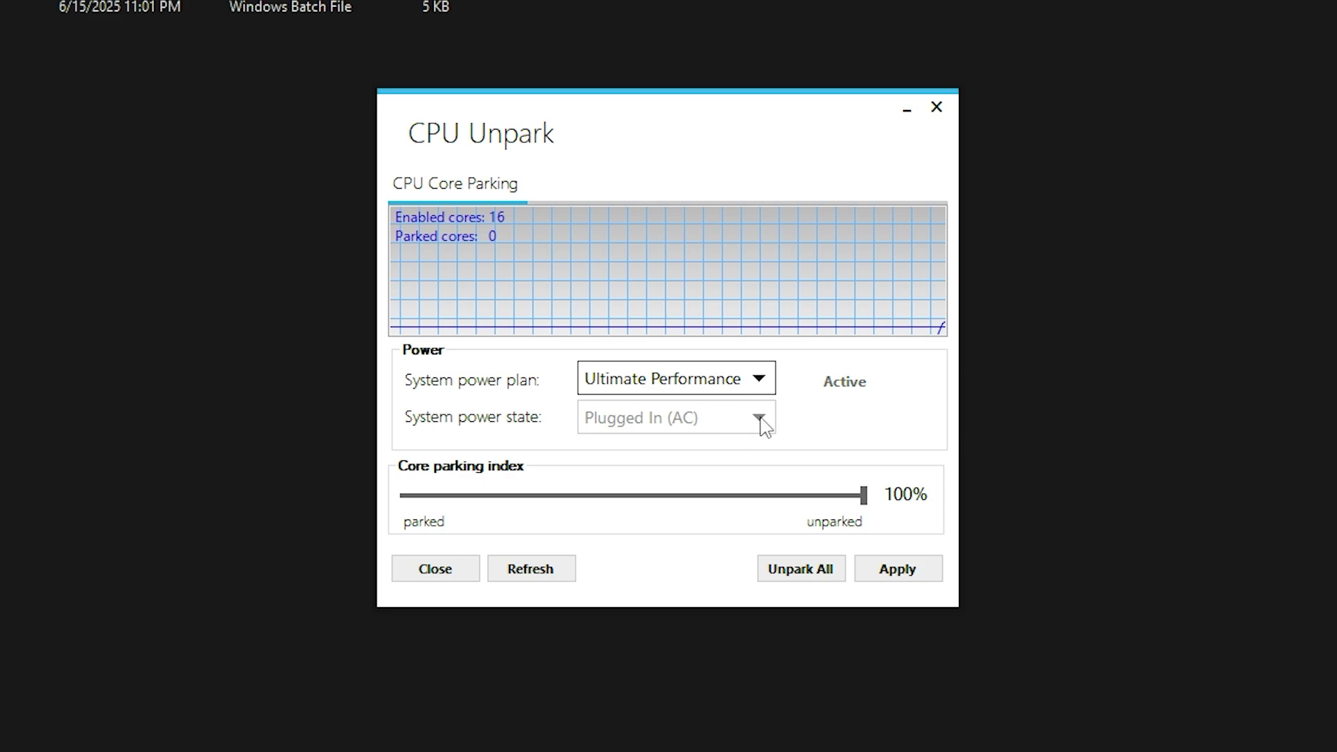
Unpark all CPU cores, apply the change and close CPU Unpark
click(834, 570)
click(826, 416)
click(903, 567)
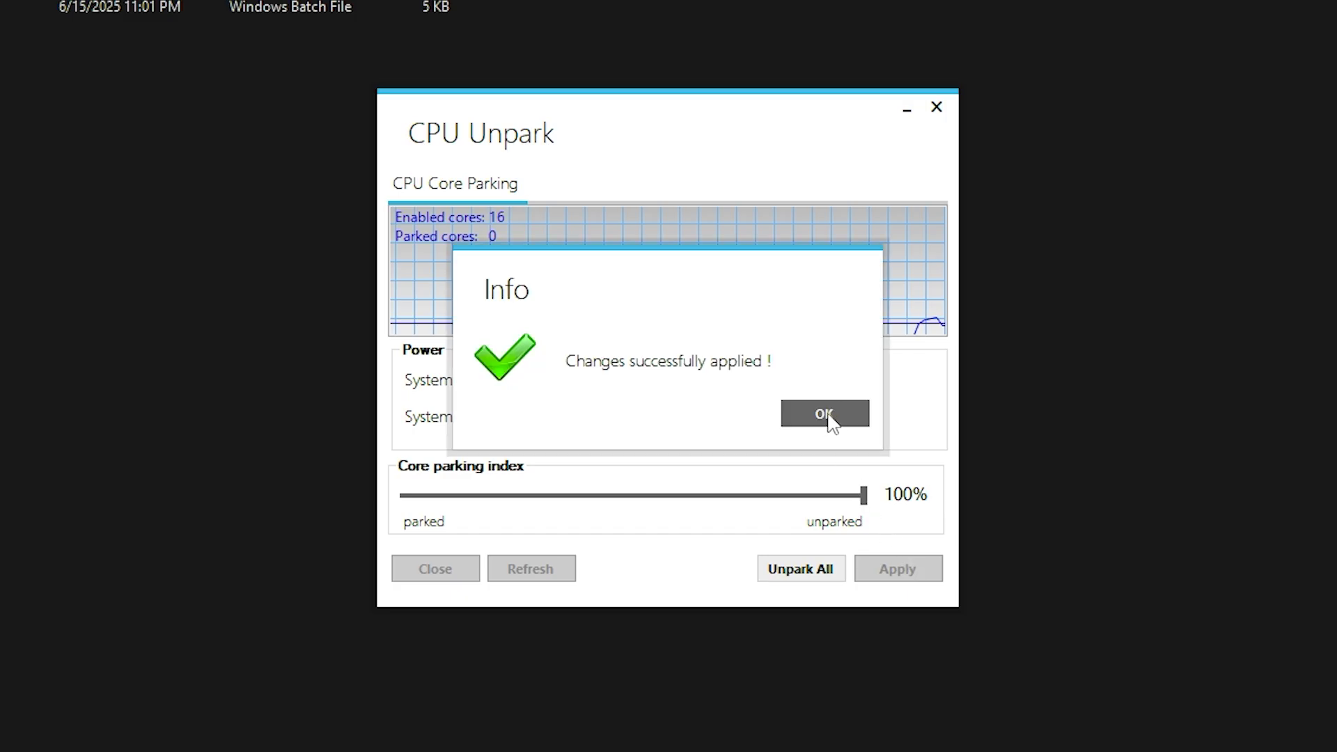
click(824, 415)
click(936, 107)
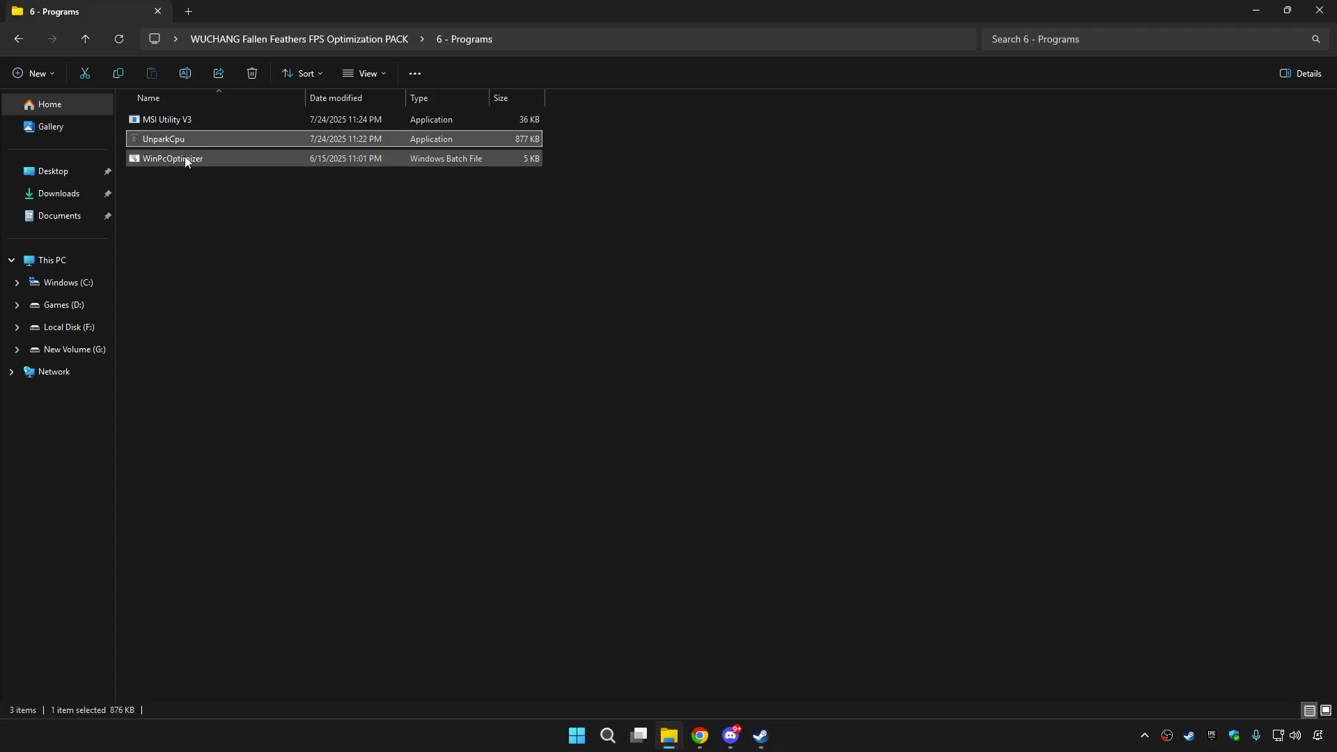
Run the WinPcOptimizer batch file as administrator and maximize its console window
click(182, 159)
right_click(176, 157)
click(241, 282)
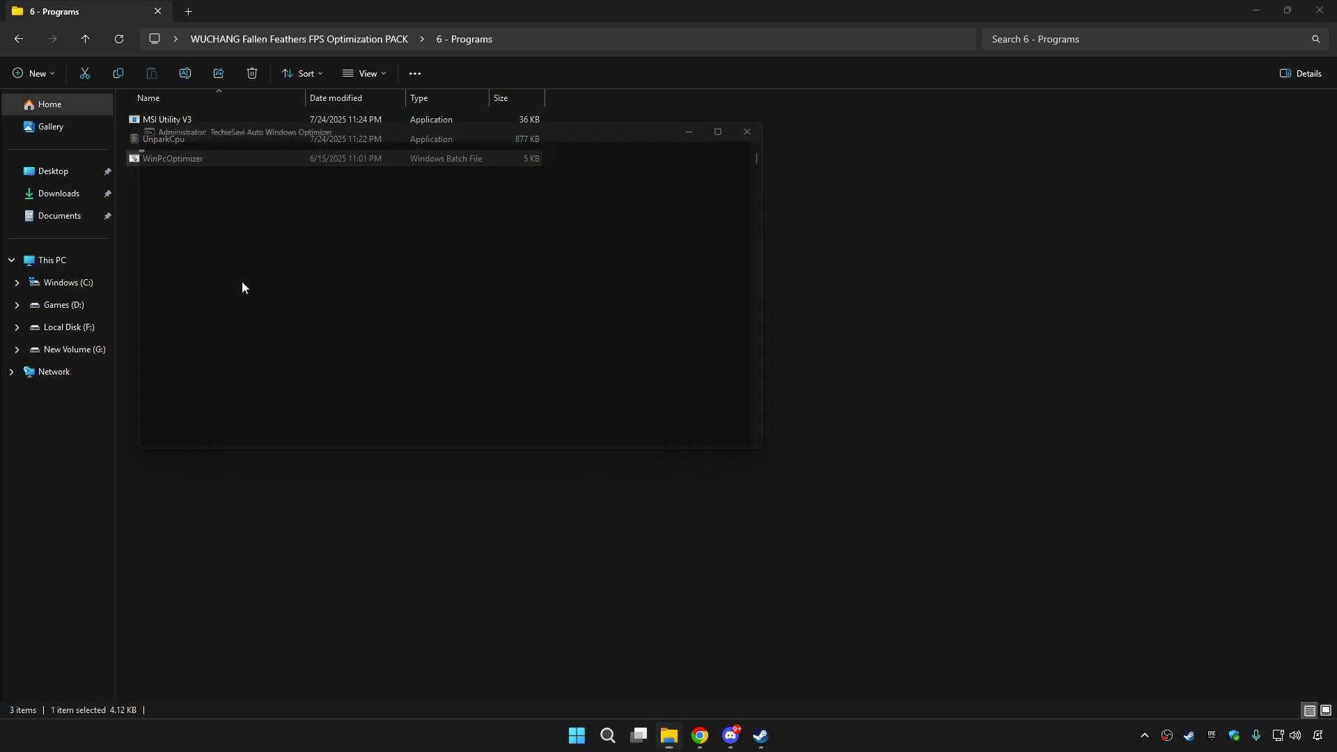
double_click(273, 130)
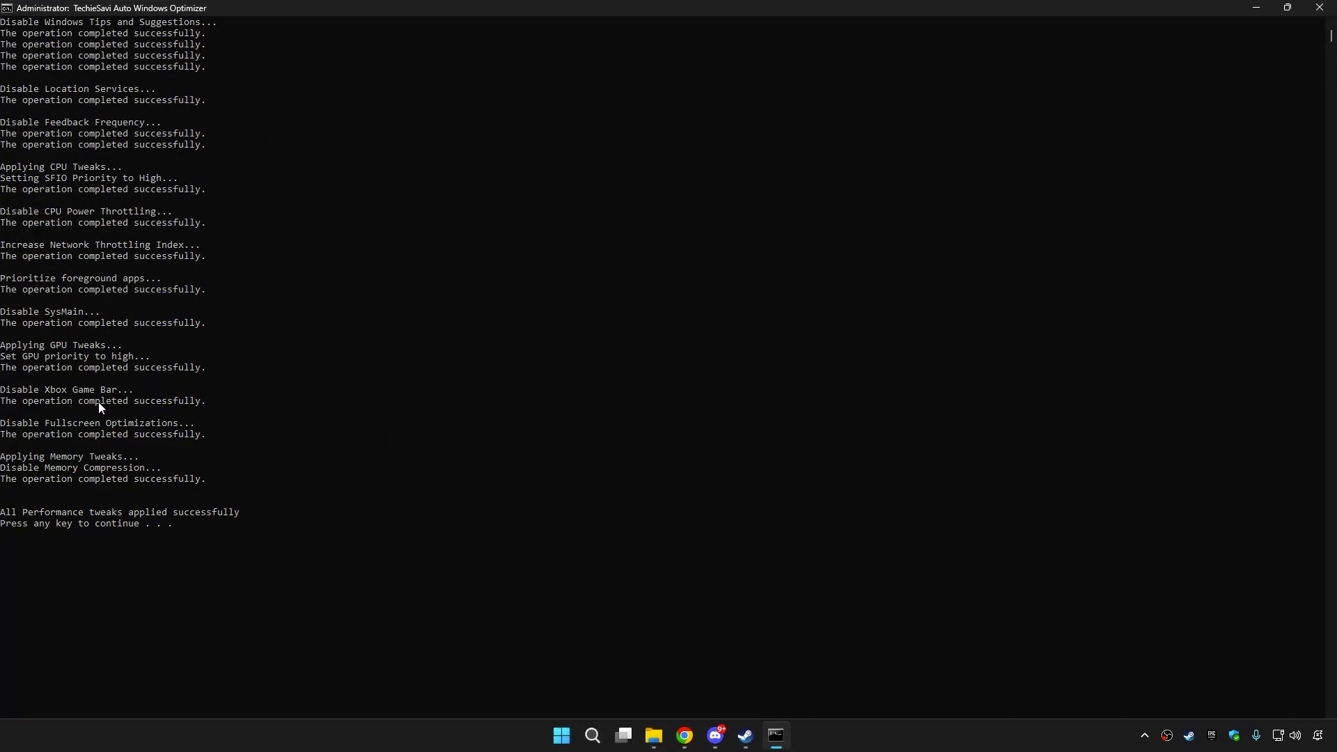
Read through the Windows, CPU, GPU and memory tweaks in the optimizer's output and close the console
scroll(101, 408, up, 9)
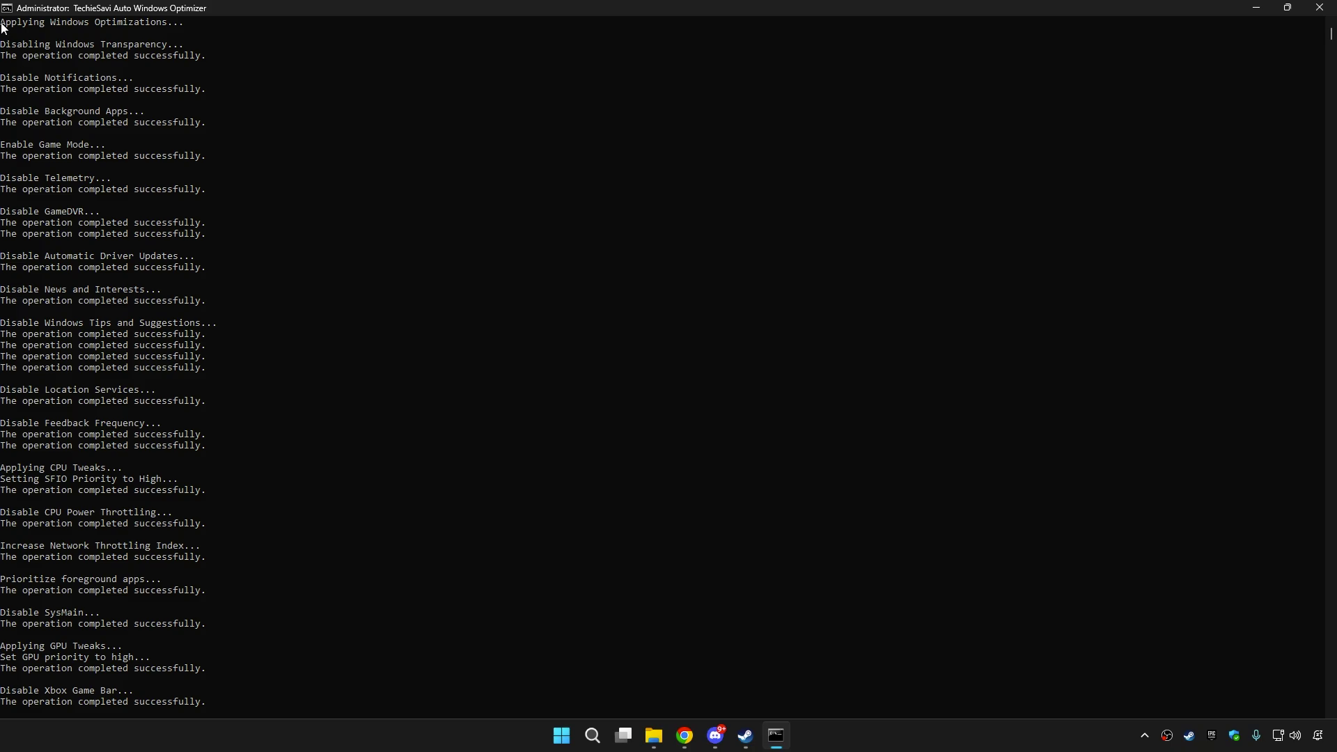
scroll(77, 341, down, 8)
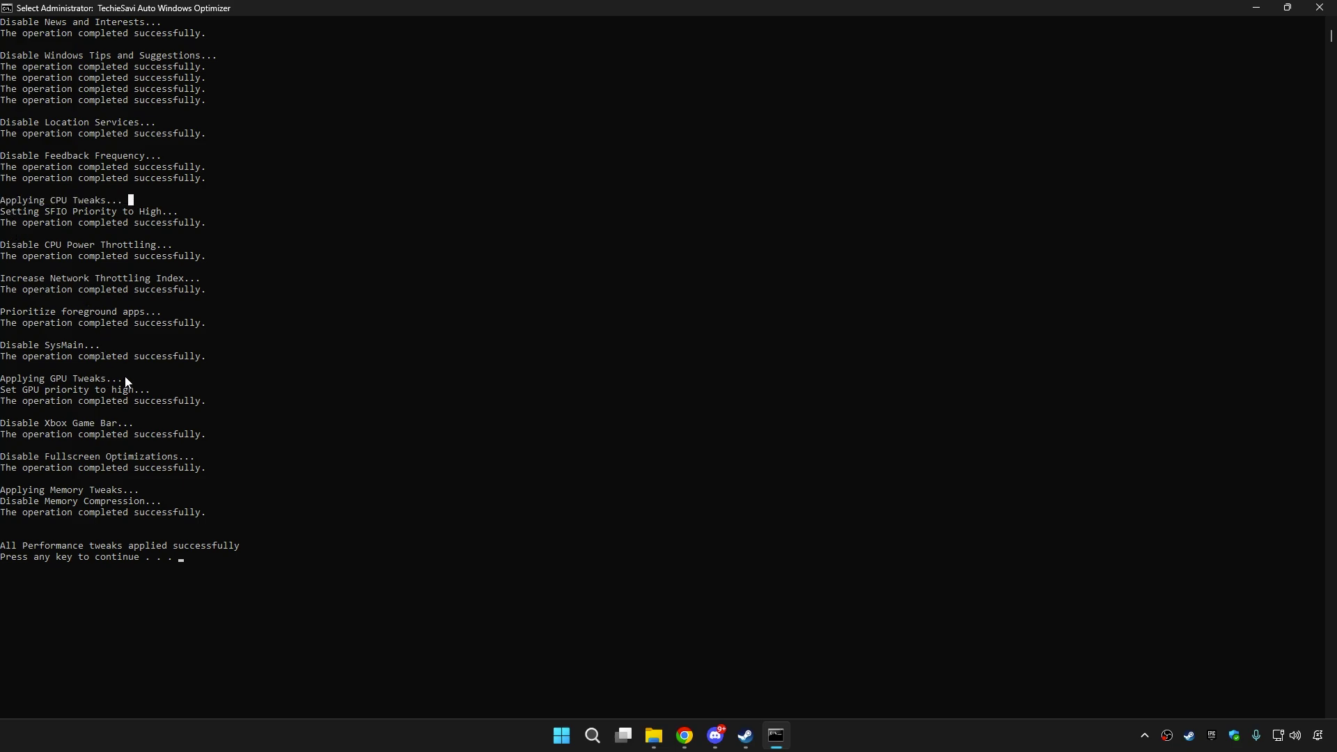
double_click(247, 13)
click(777, 121)
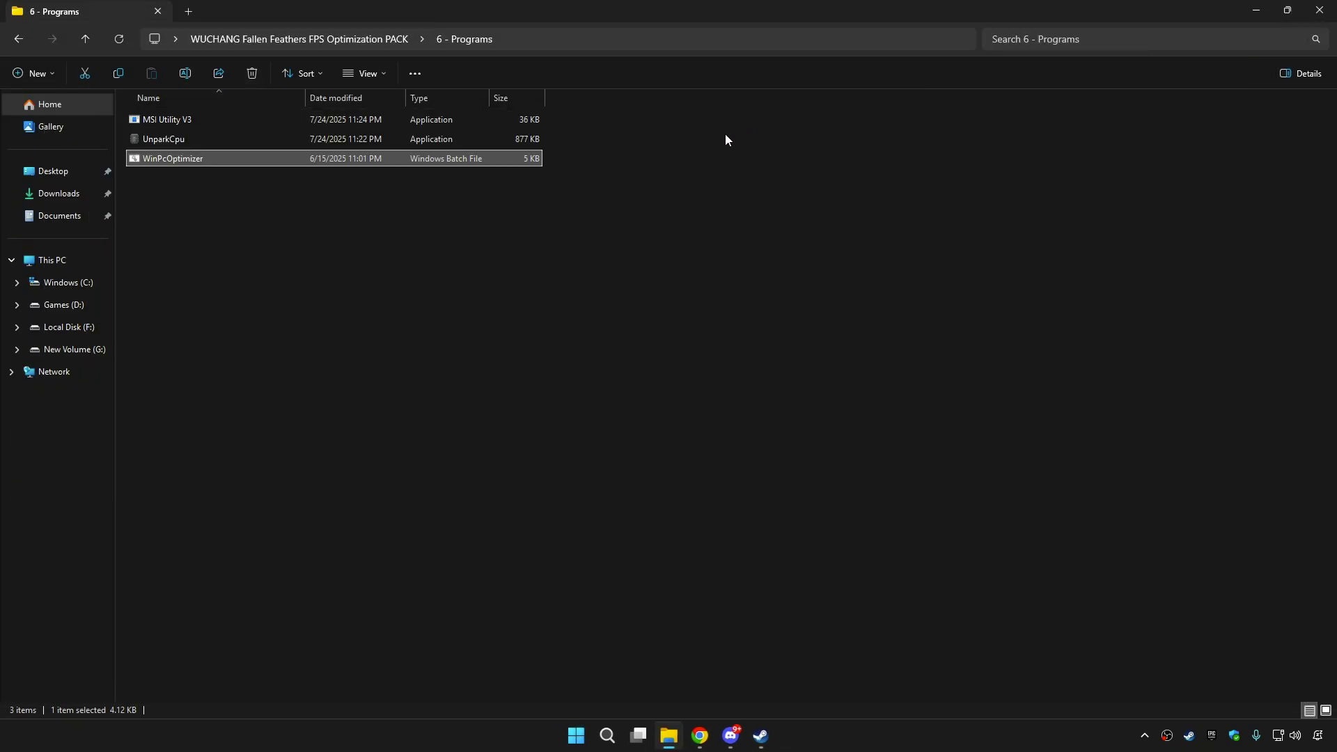
Return to the optimization pack's main folder and close the folder window
click(367, 39)
click(278, 238)
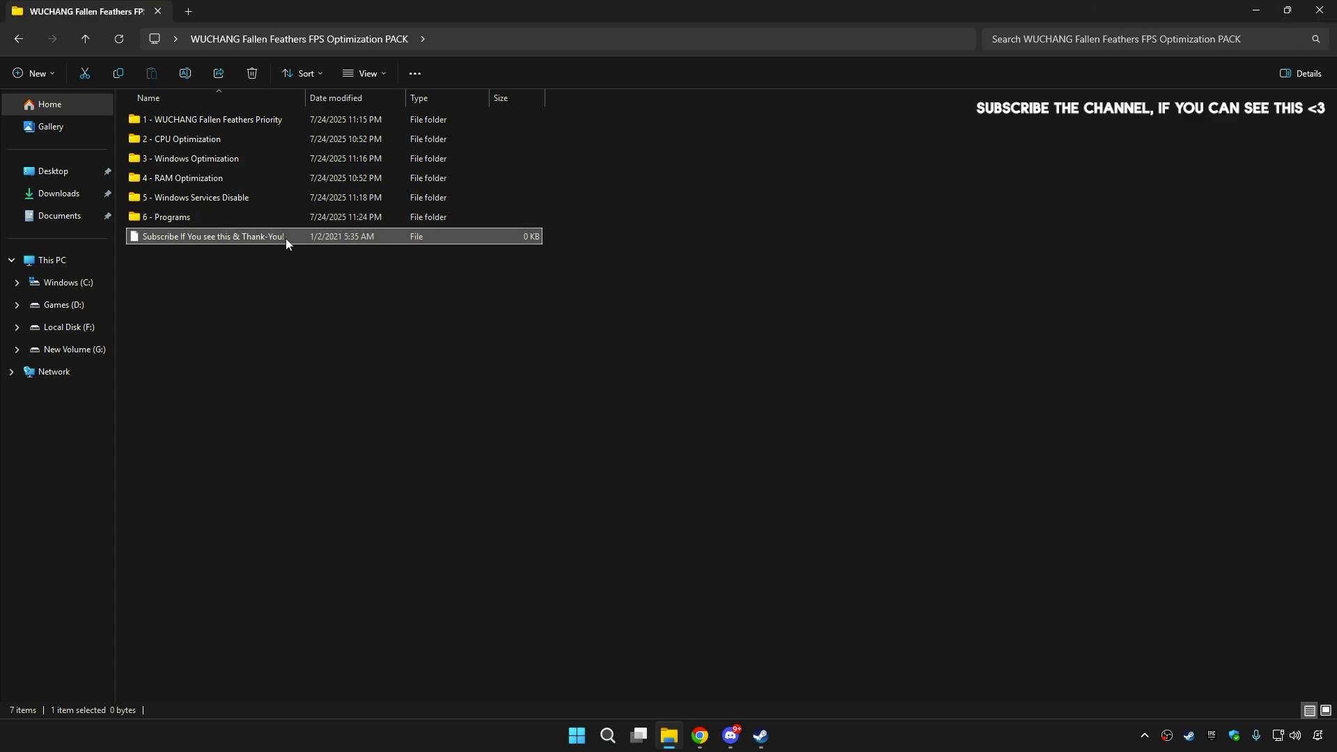
click(300, 276)
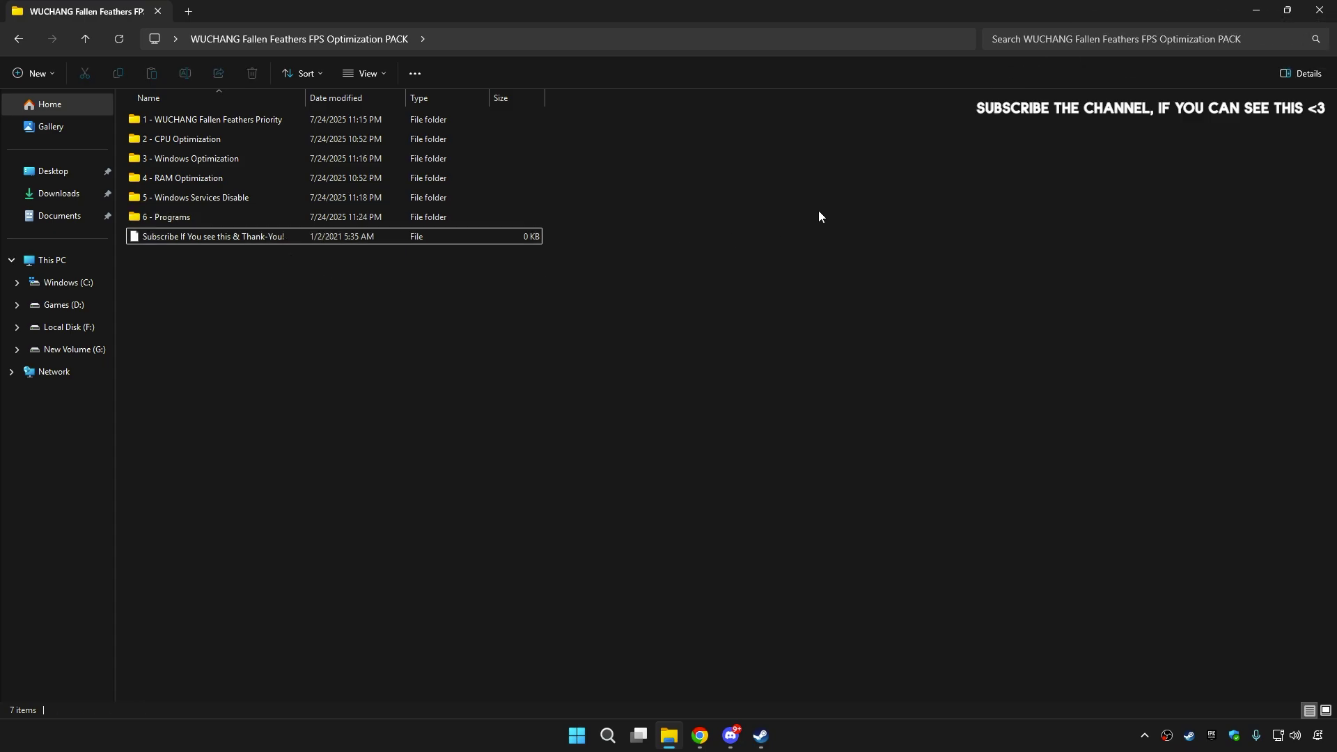
click(1310, 20)
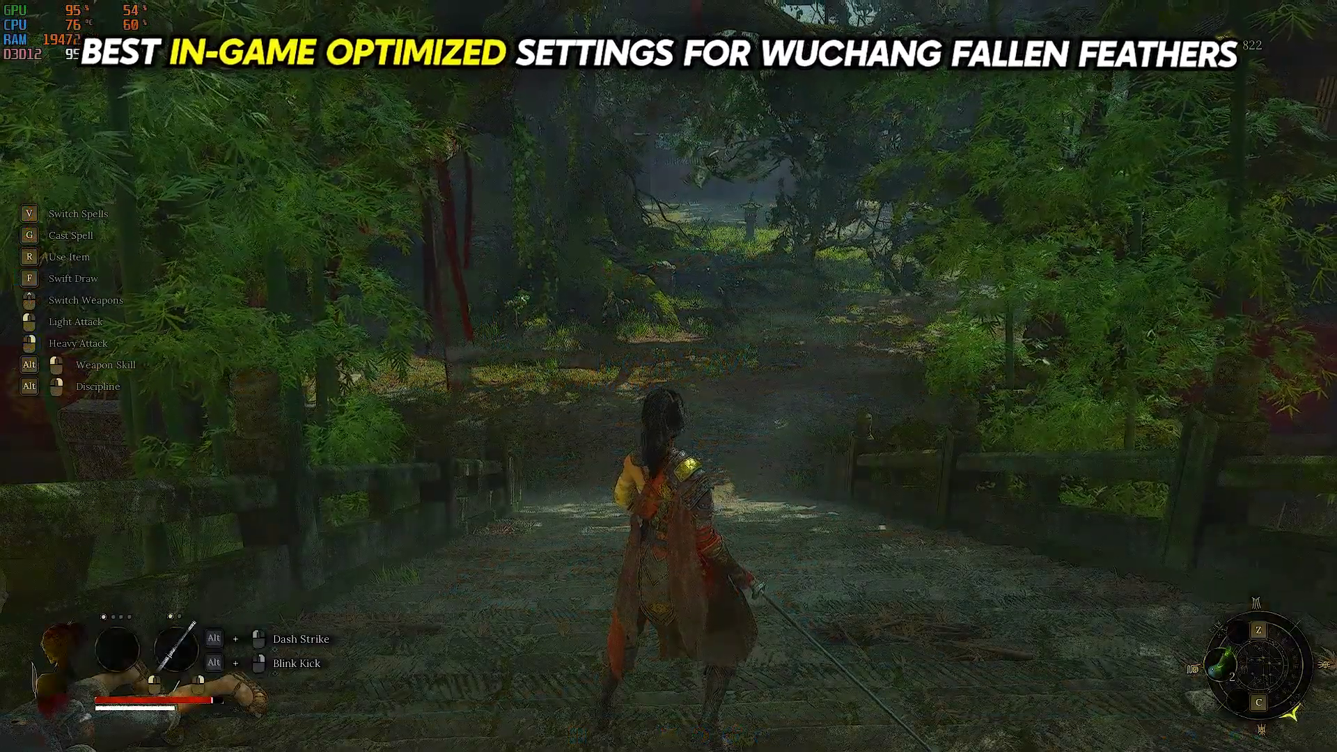
Switch to WUCHANG Fallen Feathers, open its Graphics Settings and turn V-Sync off
key(Escape)
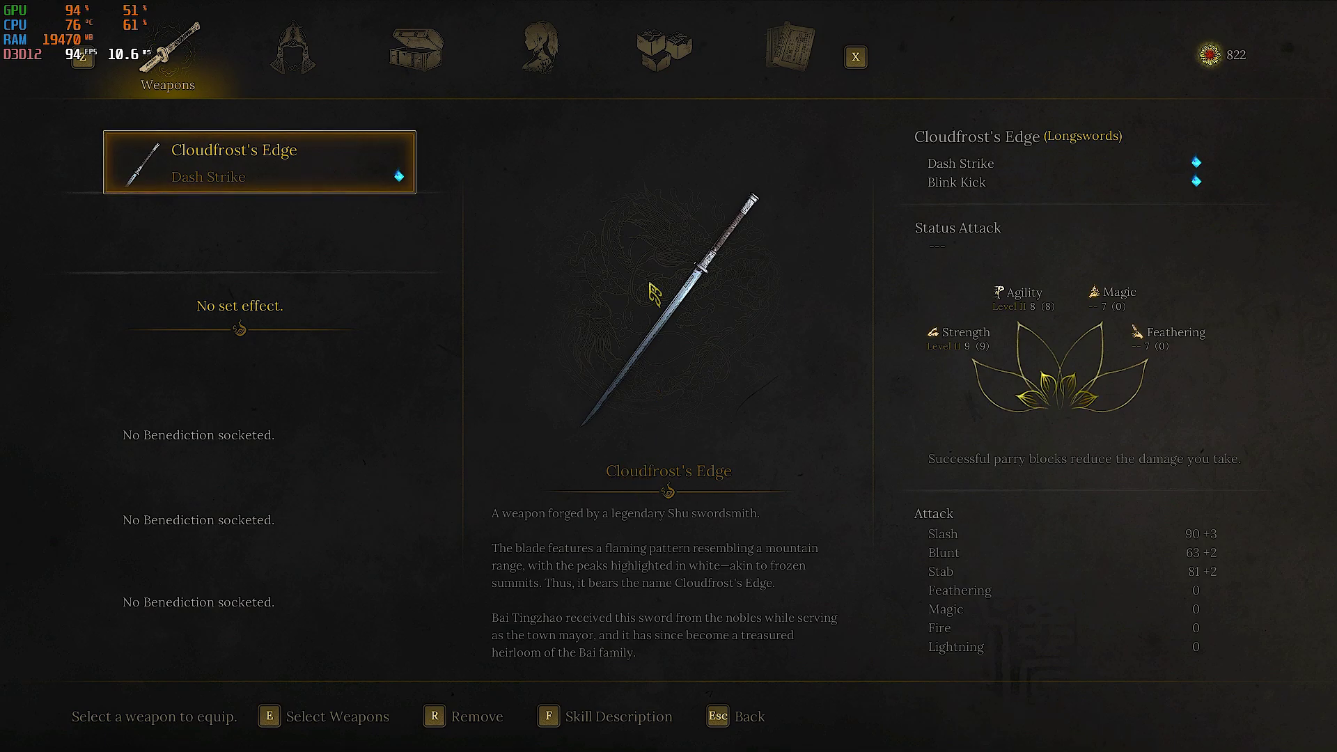
click(671, 28)
click(246, 474)
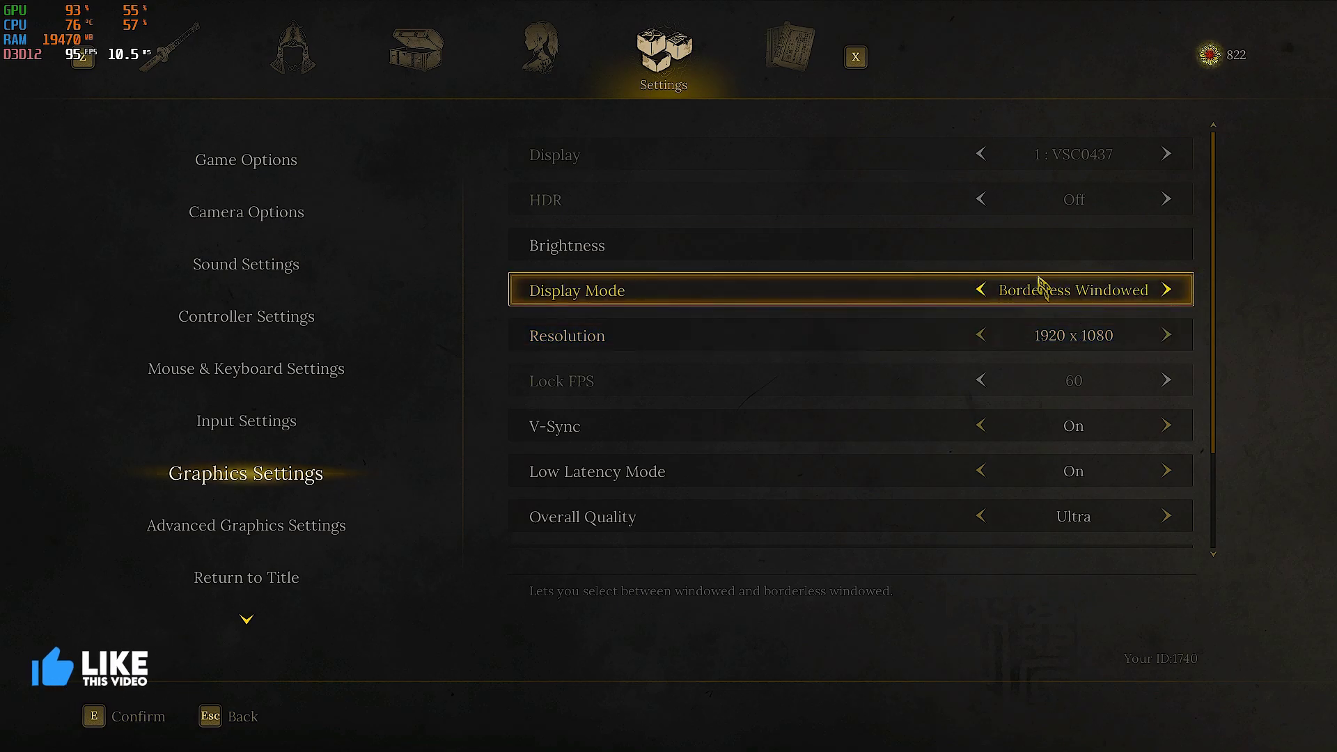
click(980, 426)
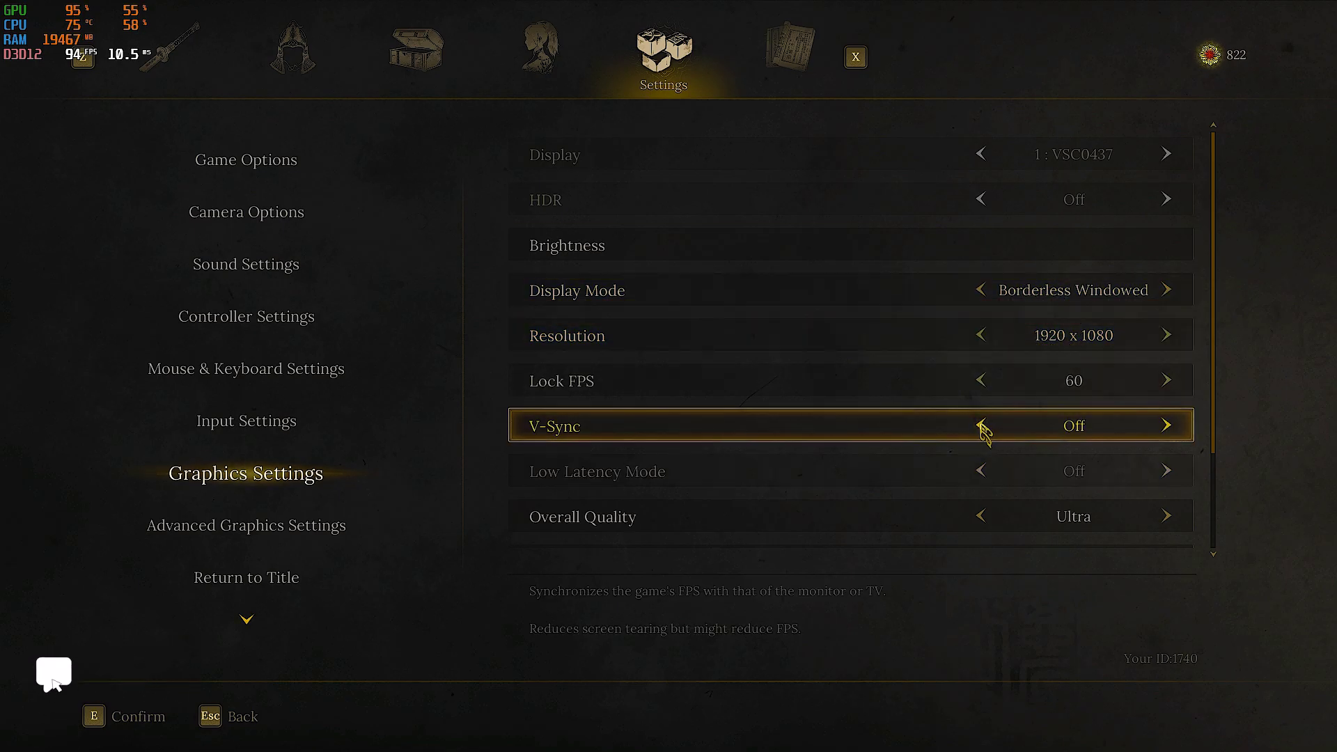
Set Overall Quality to Custom and check the Motion Blur and Depth of Field settings
scroll(1009, 481, down, 1)
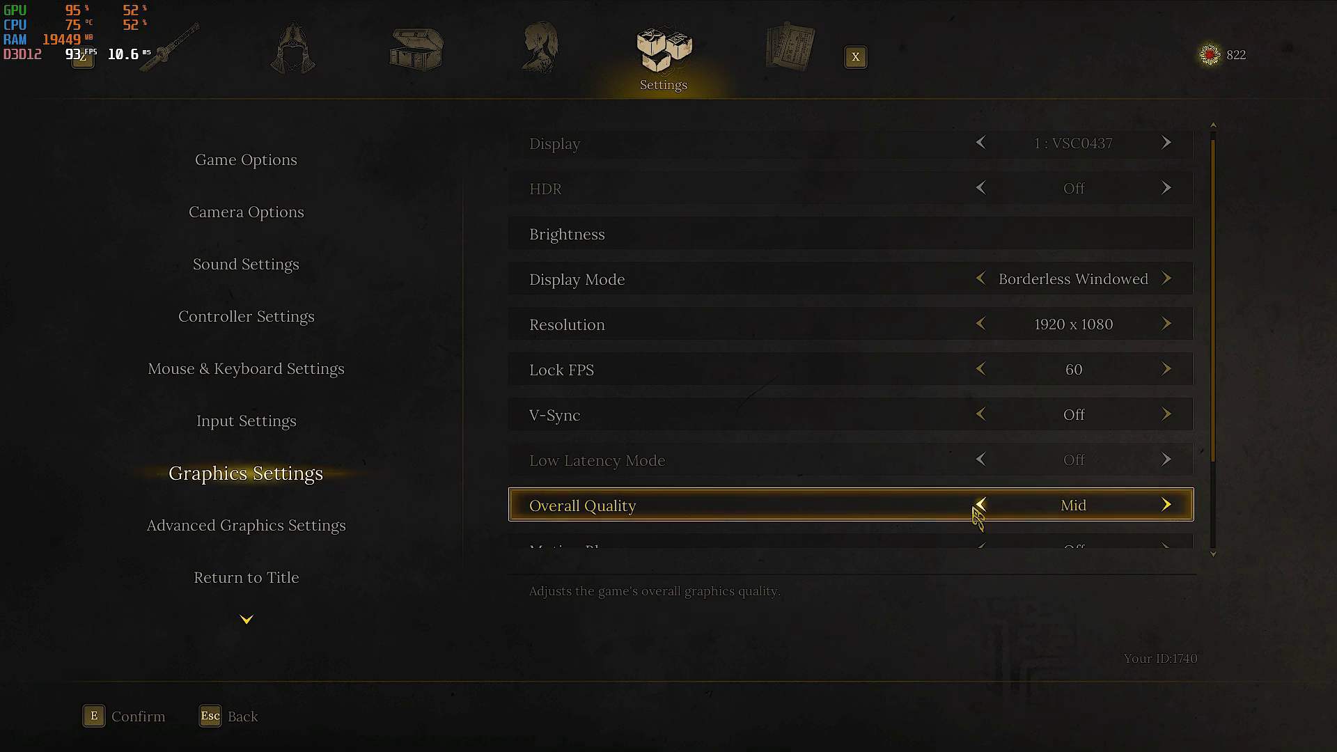
click(974, 515)
click(978, 508)
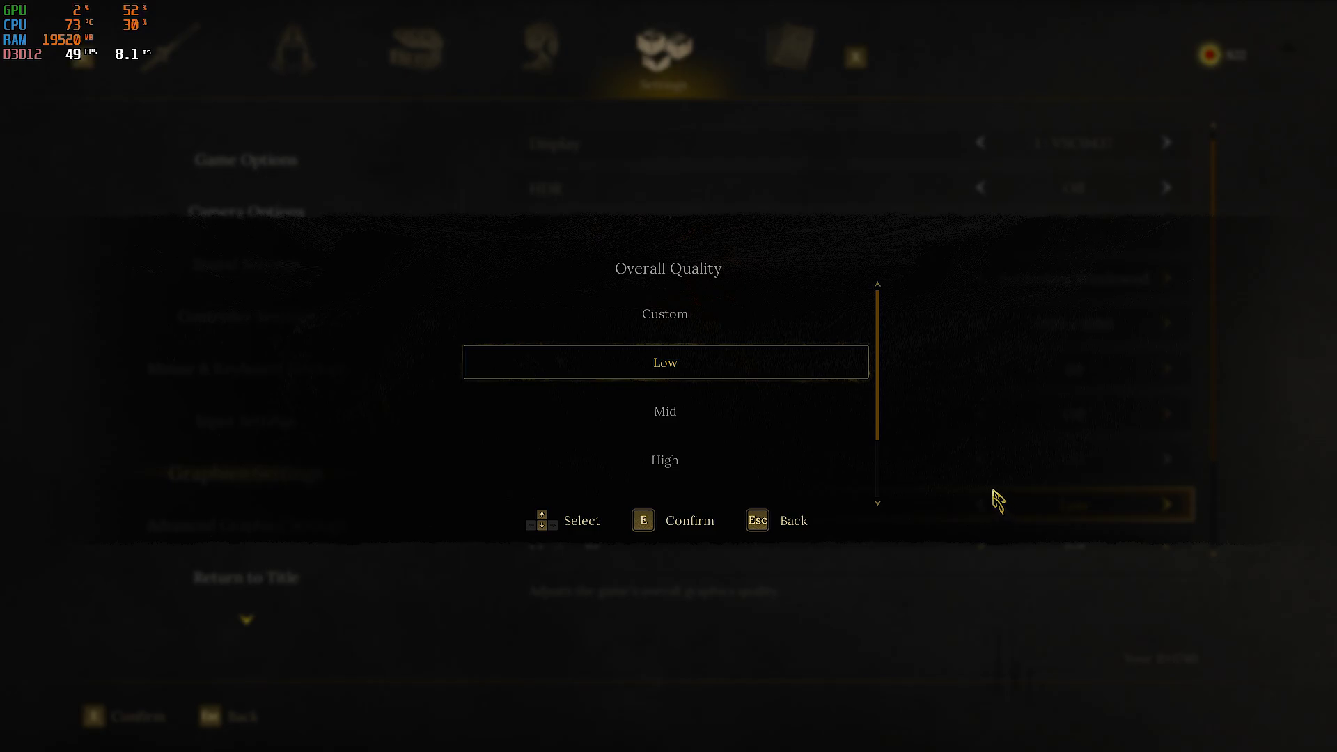
click(667, 315)
scroll(883, 436, down, 2)
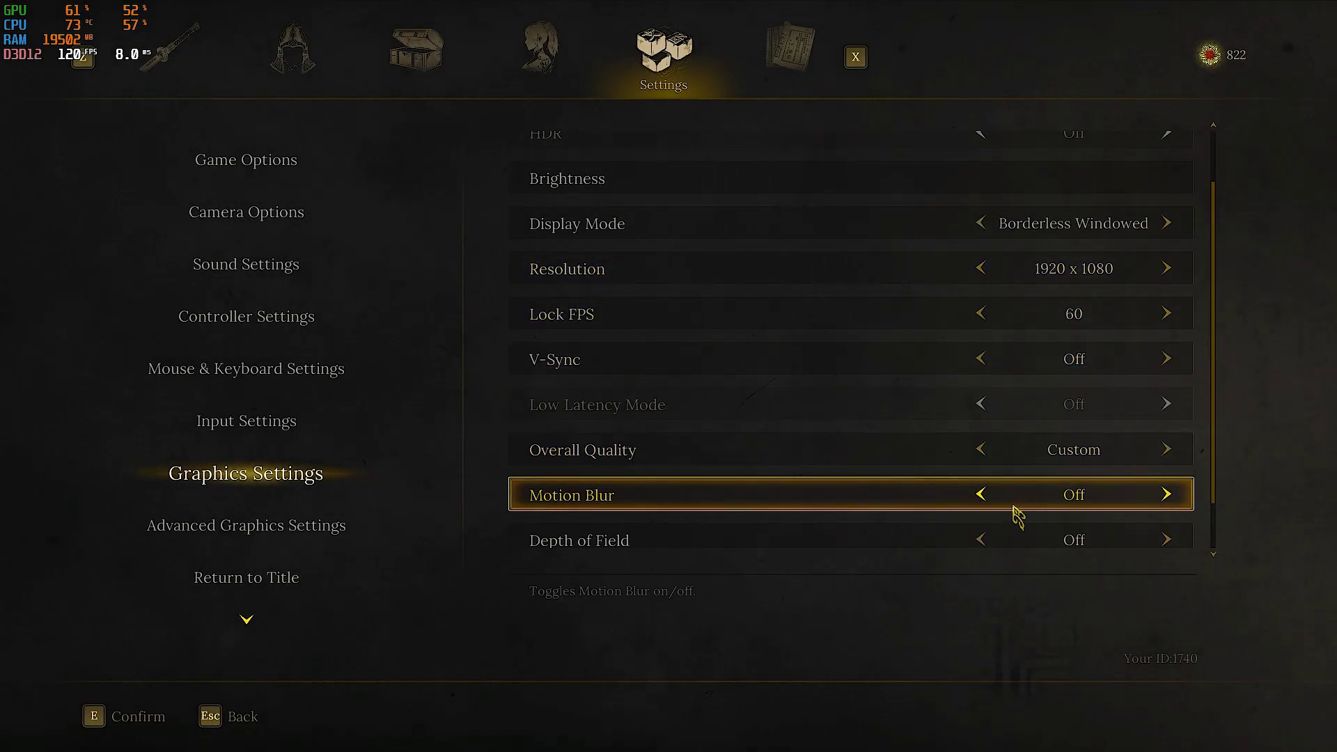
scroll(1016, 515, down, 1)
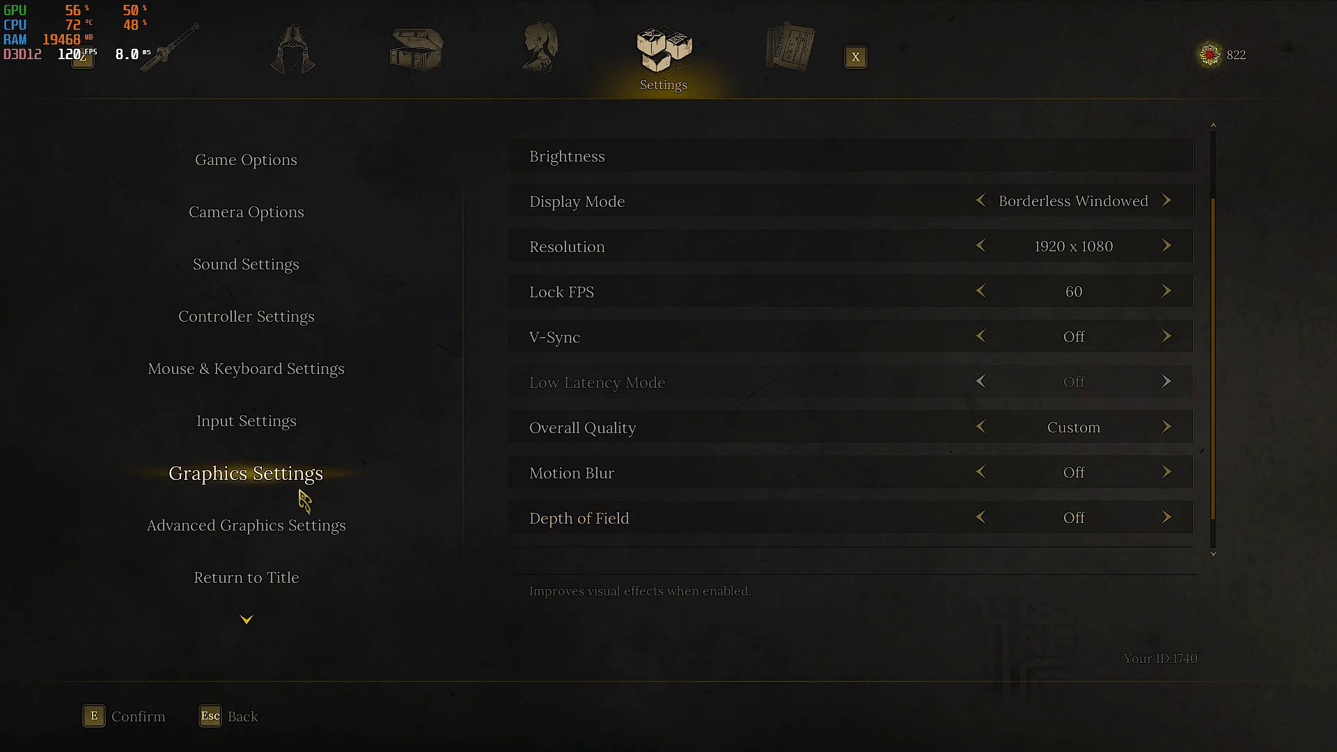
In Advanced Graphics Settings, set Super-Resolution Oversampling to FSR with Frame Generation on, and Sharpening to 6
click(300, 523)
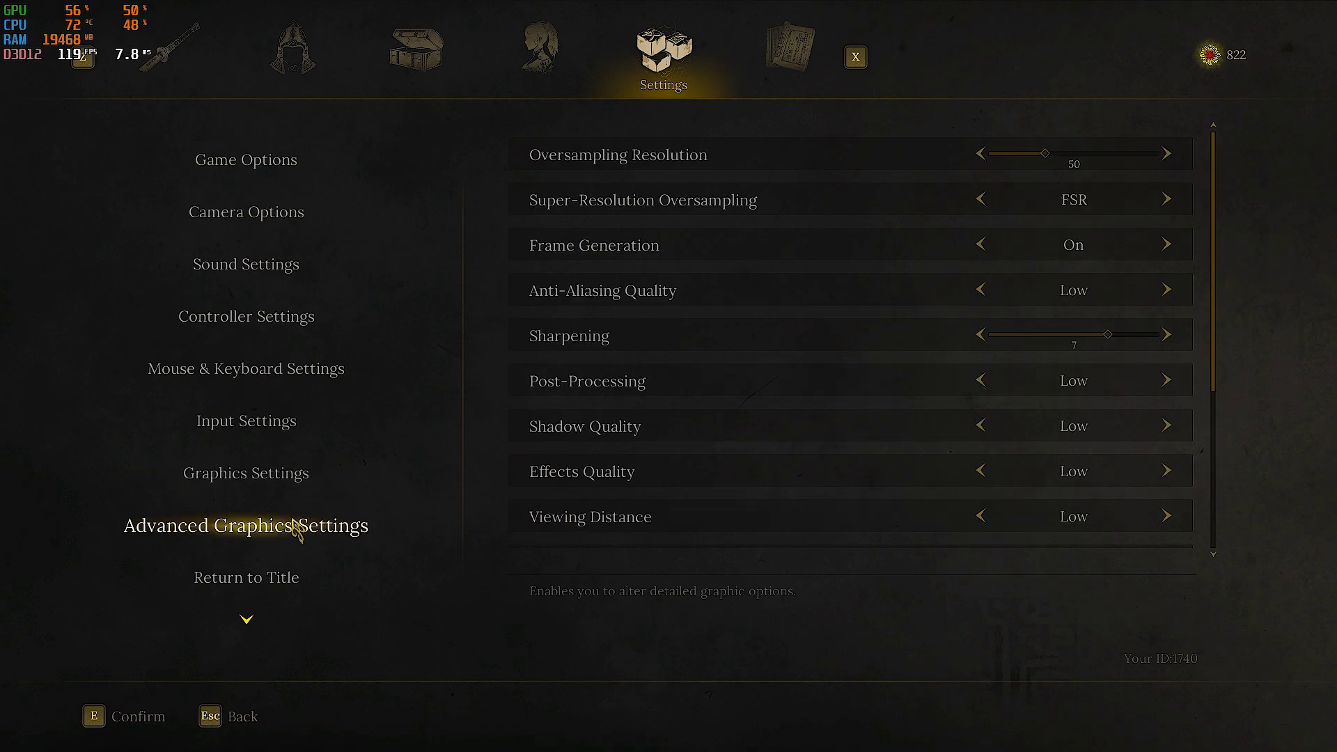
click(982, 200)
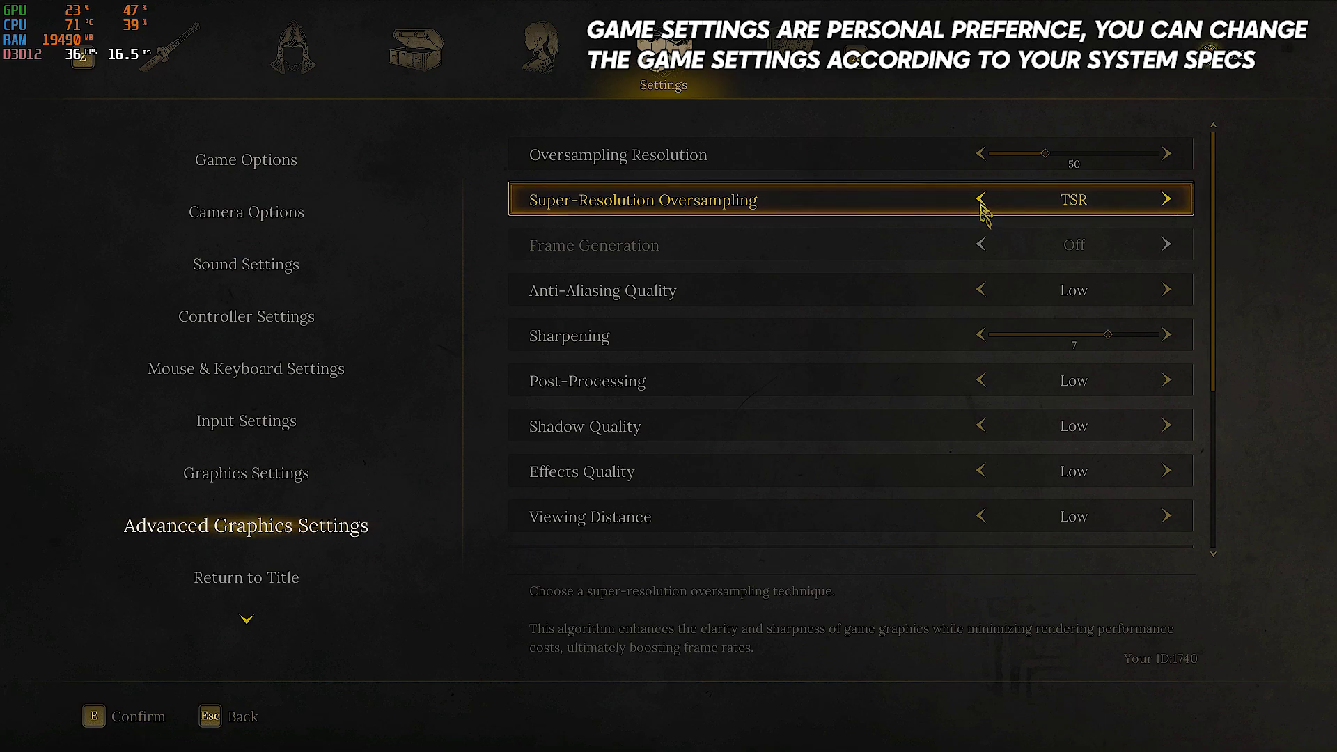
click(981, 202)
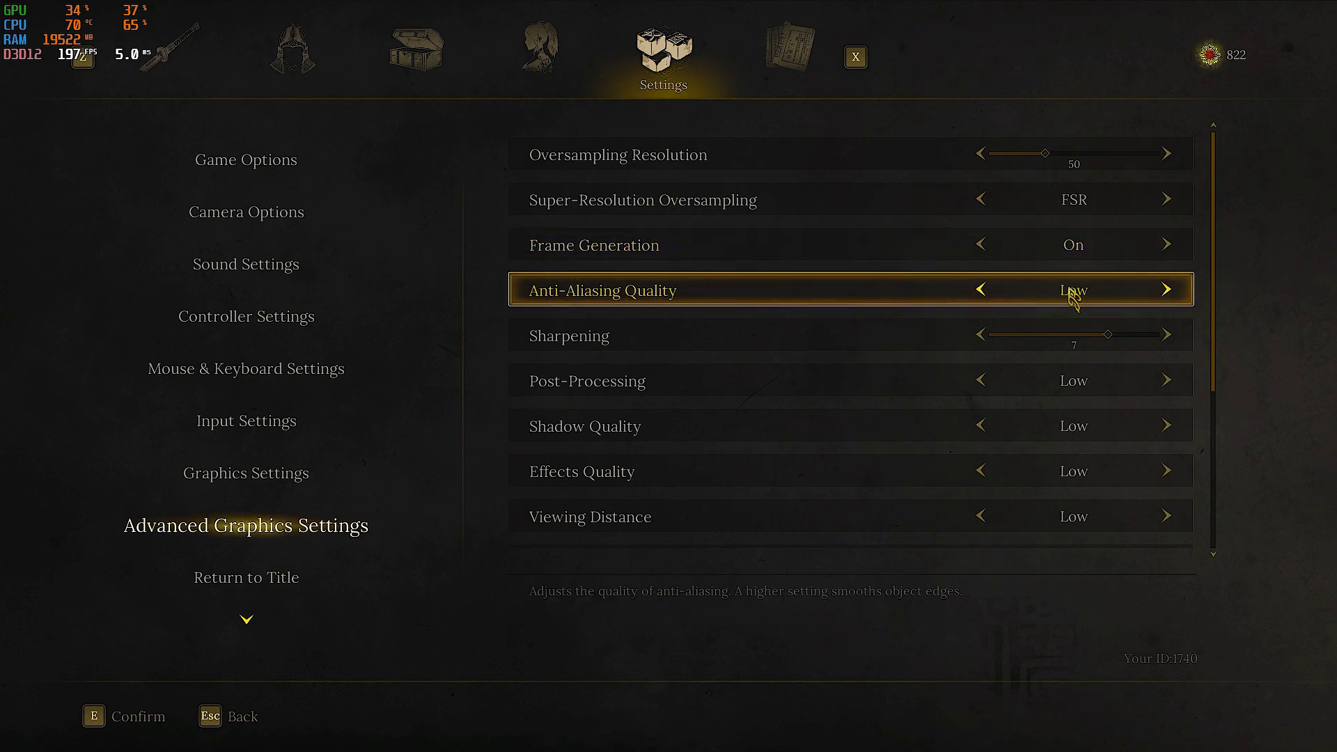
drag(1108, 334, 1091, 334)
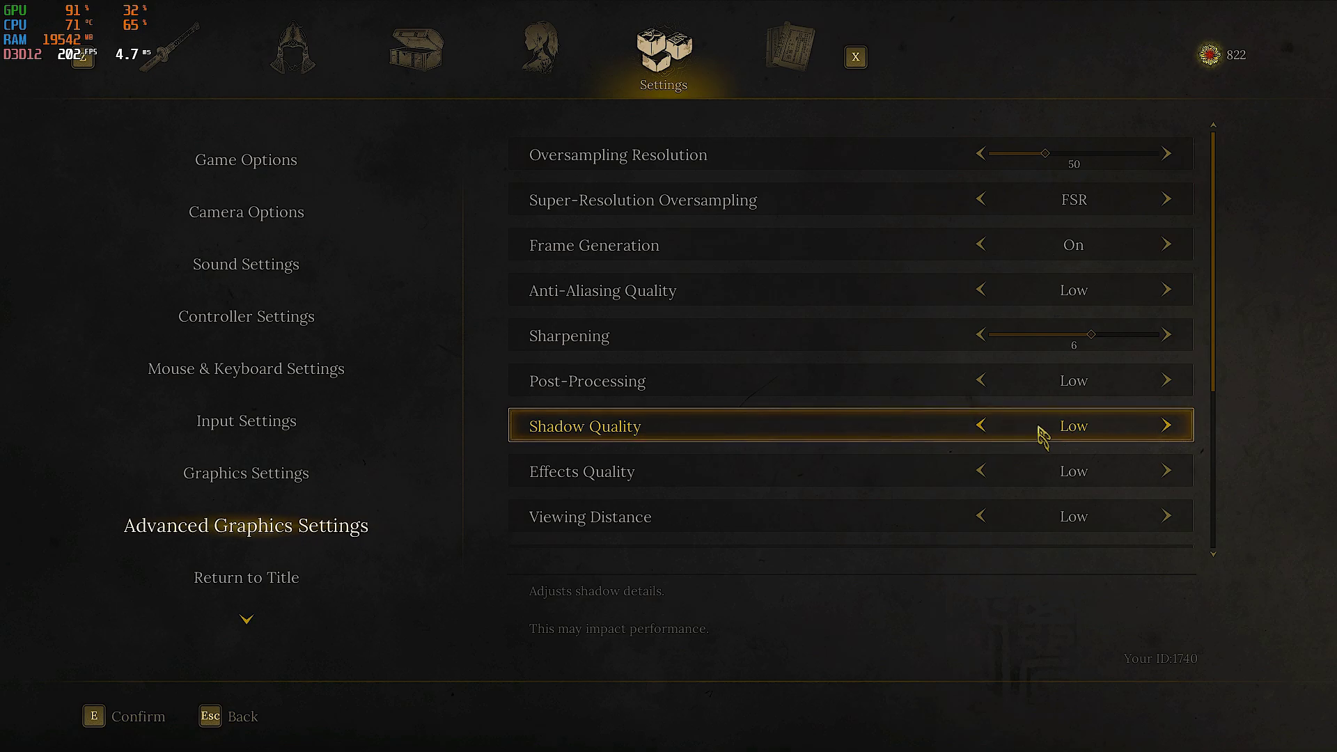
Set Viewing Distance and Texture Quality to Mid
scroll(1048, 478, down, 2)
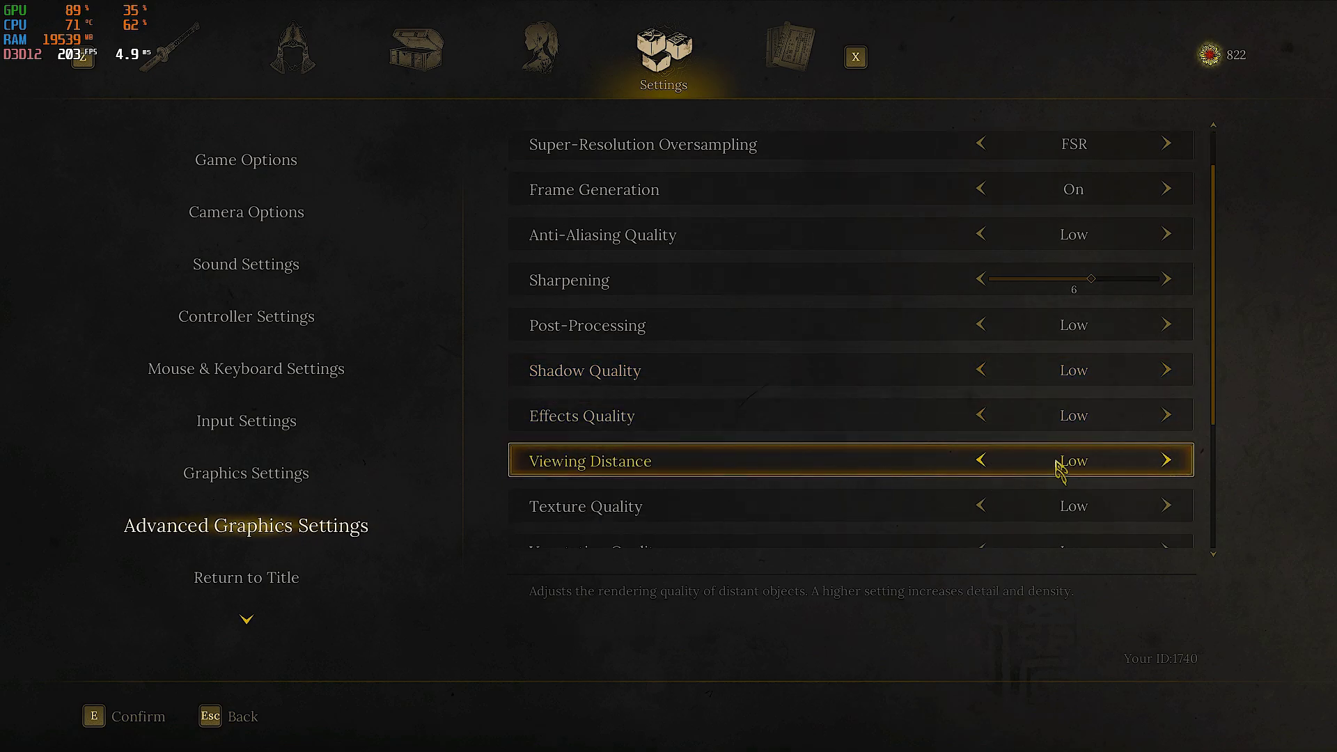
scroll(1145, 493, down, 1)
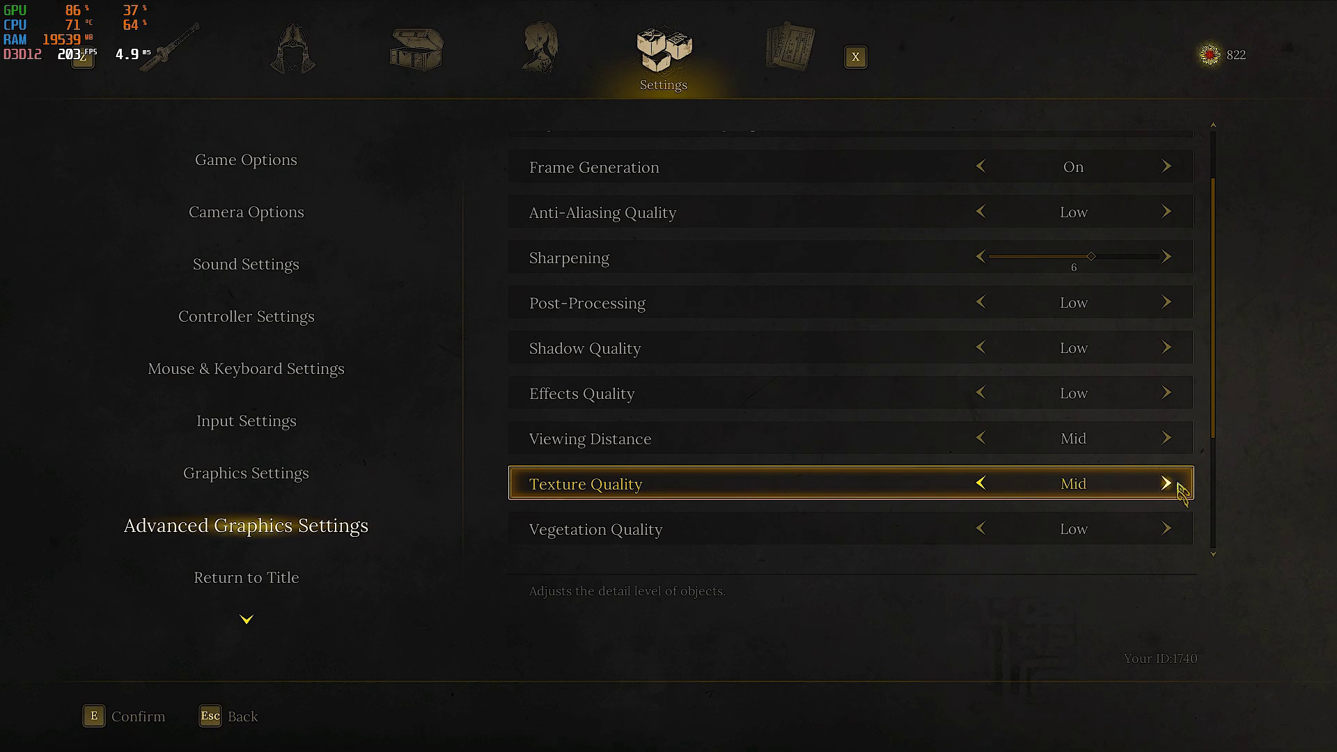
scroll(1044, 487, down, 1)
Set Global Illumination to Low
scroll(1076, 508, down, 4)
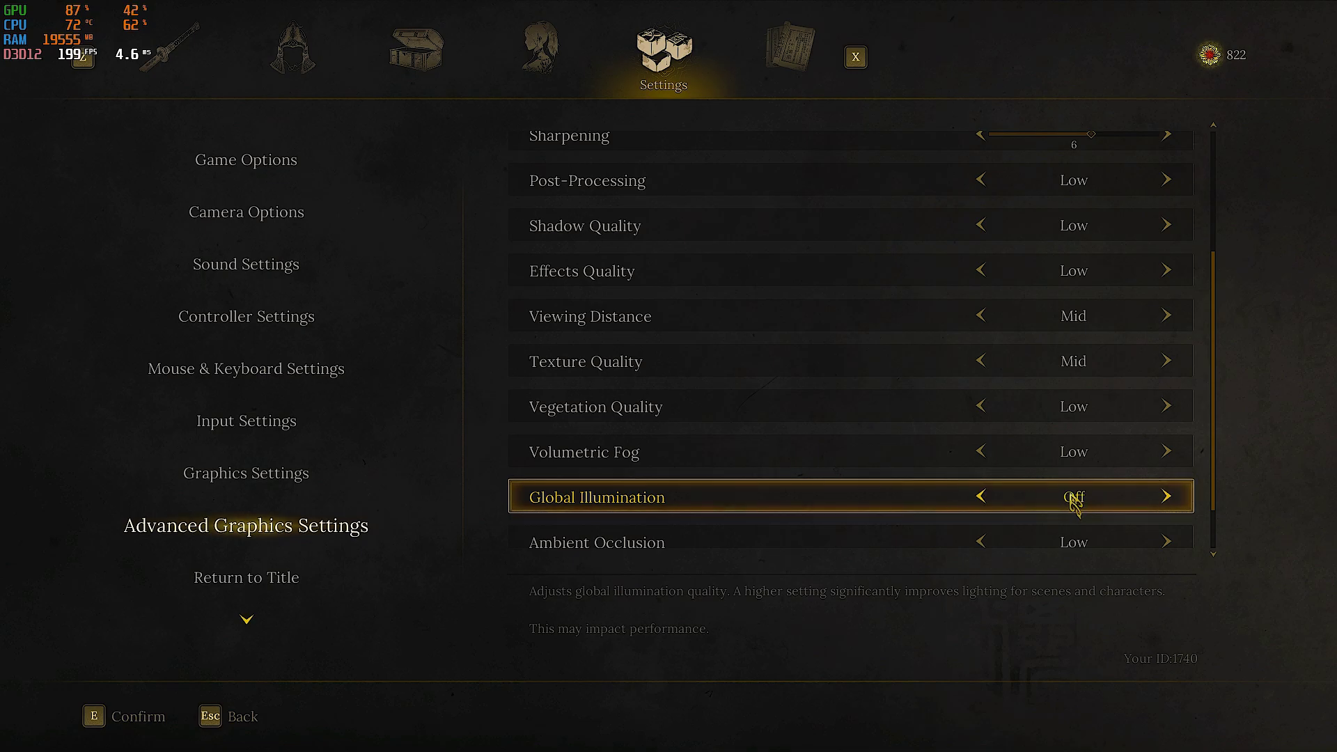
click(1072, 497)
click(662, 365)
scroll(1023, 502, down, 2)
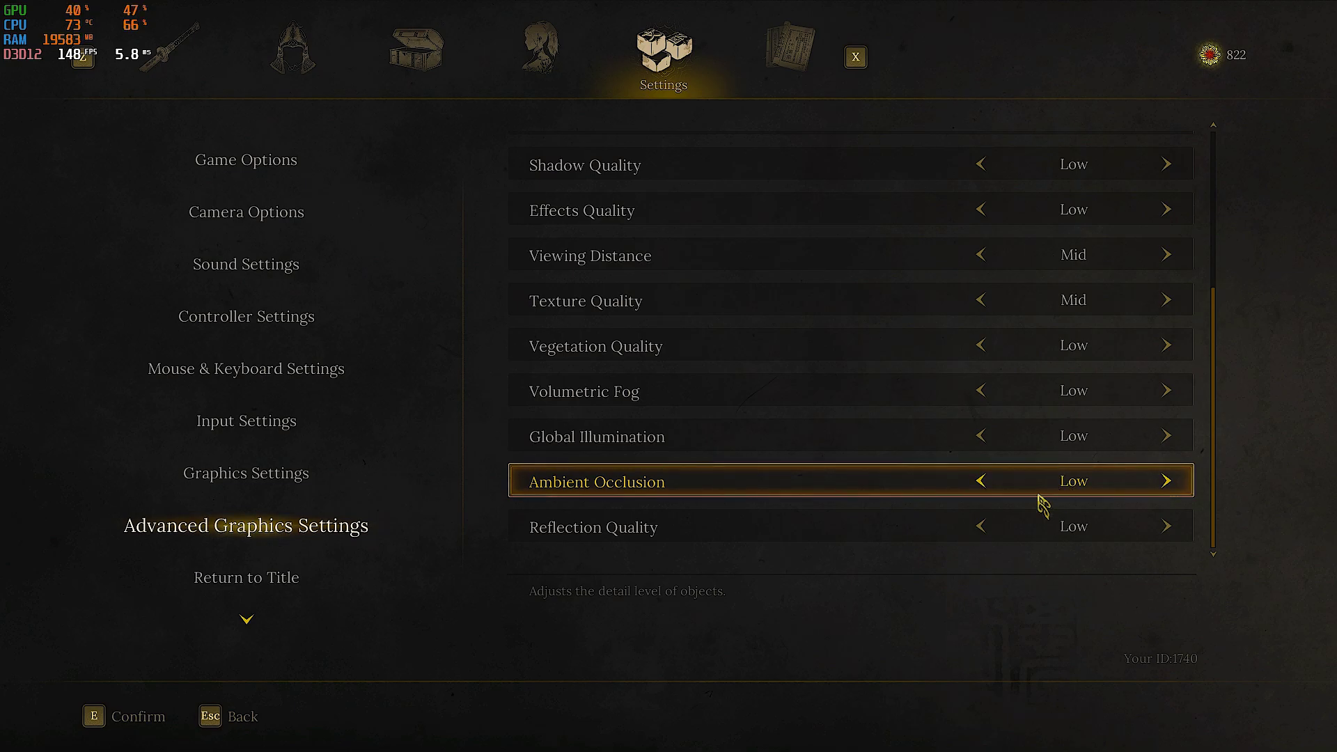
Set Ambient Occlusion and Reflection Quality to Low, and look back over the advanced graphics settings
click(1076, 483)
click(682, 324)
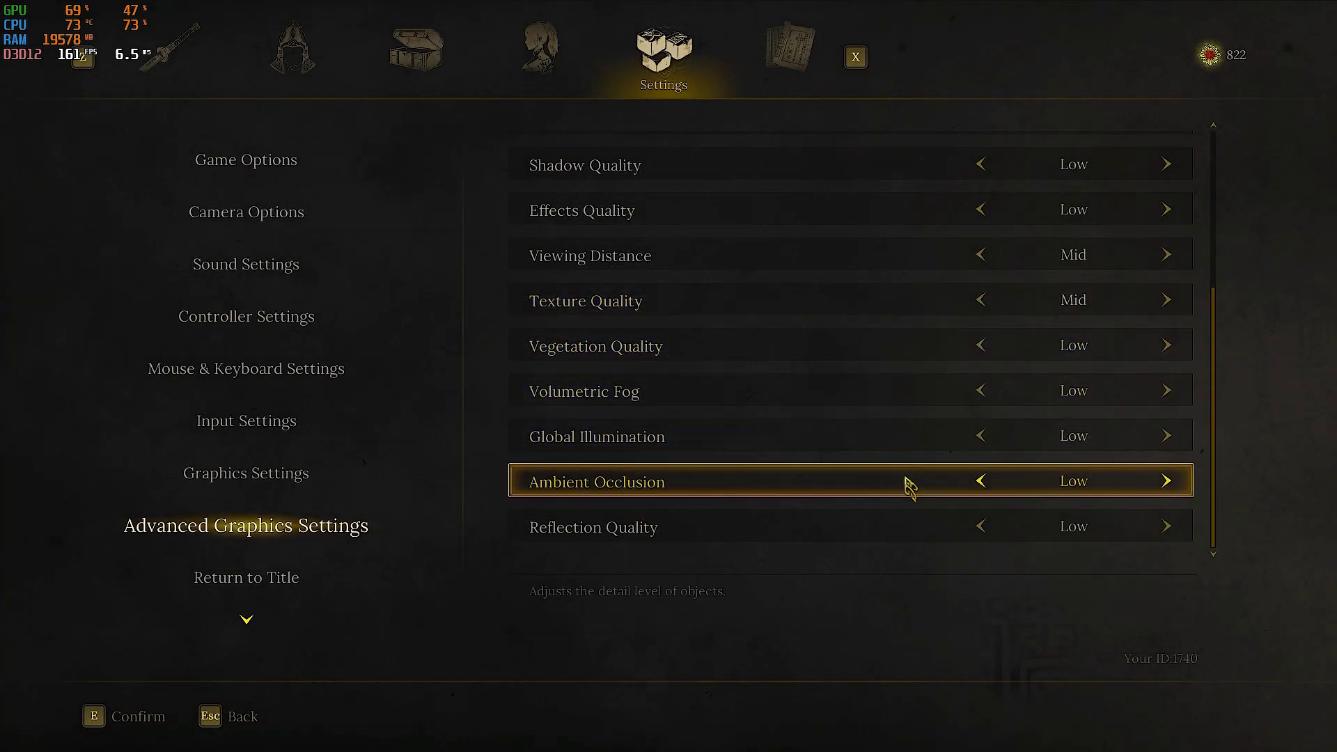
click(1077, 531)
click(695, 320)
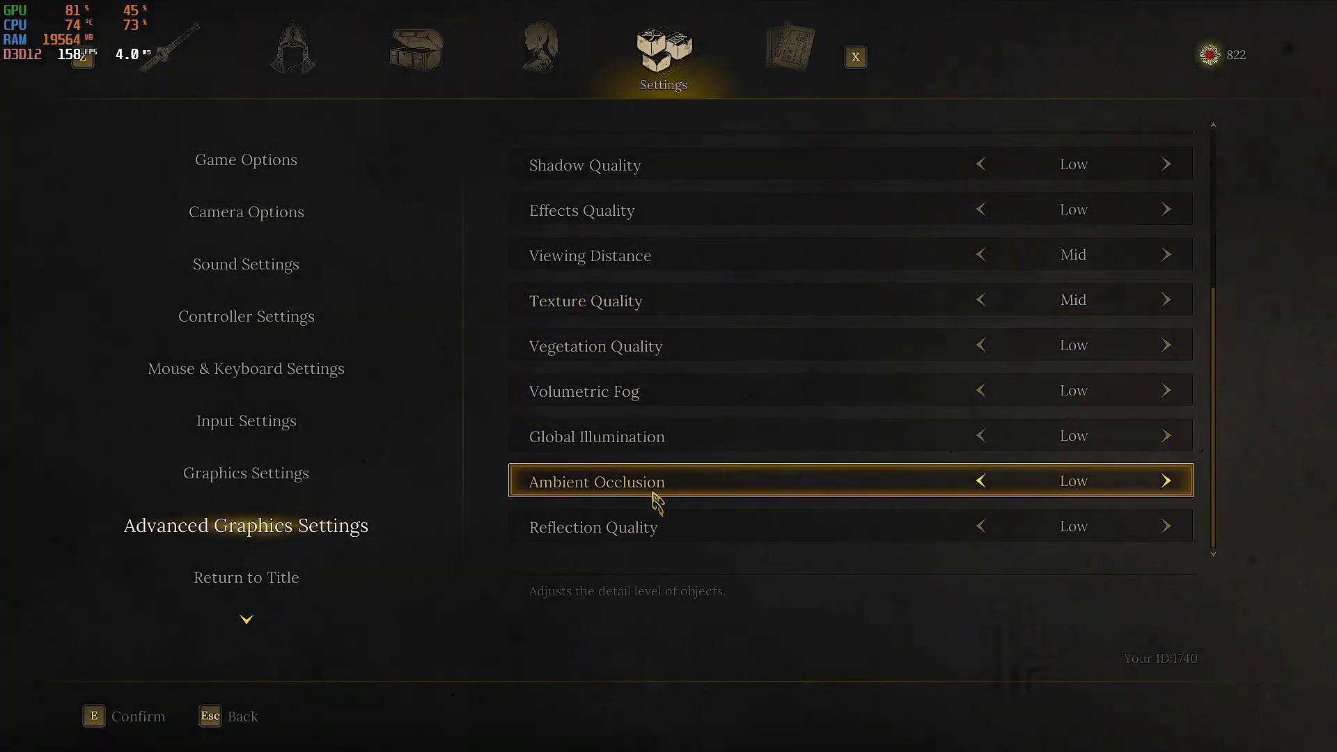
scroll(1146, 465, up, 1)
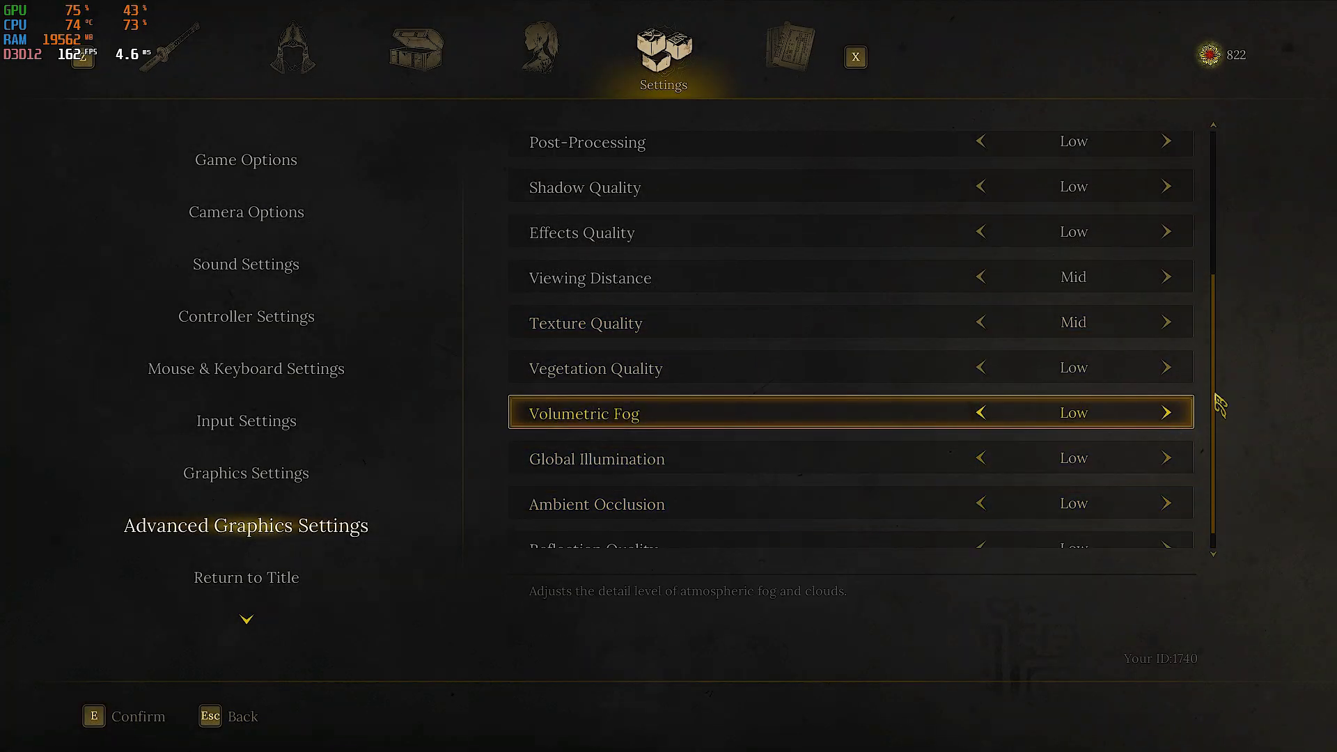
drag(1214, 403, 1210, 233)
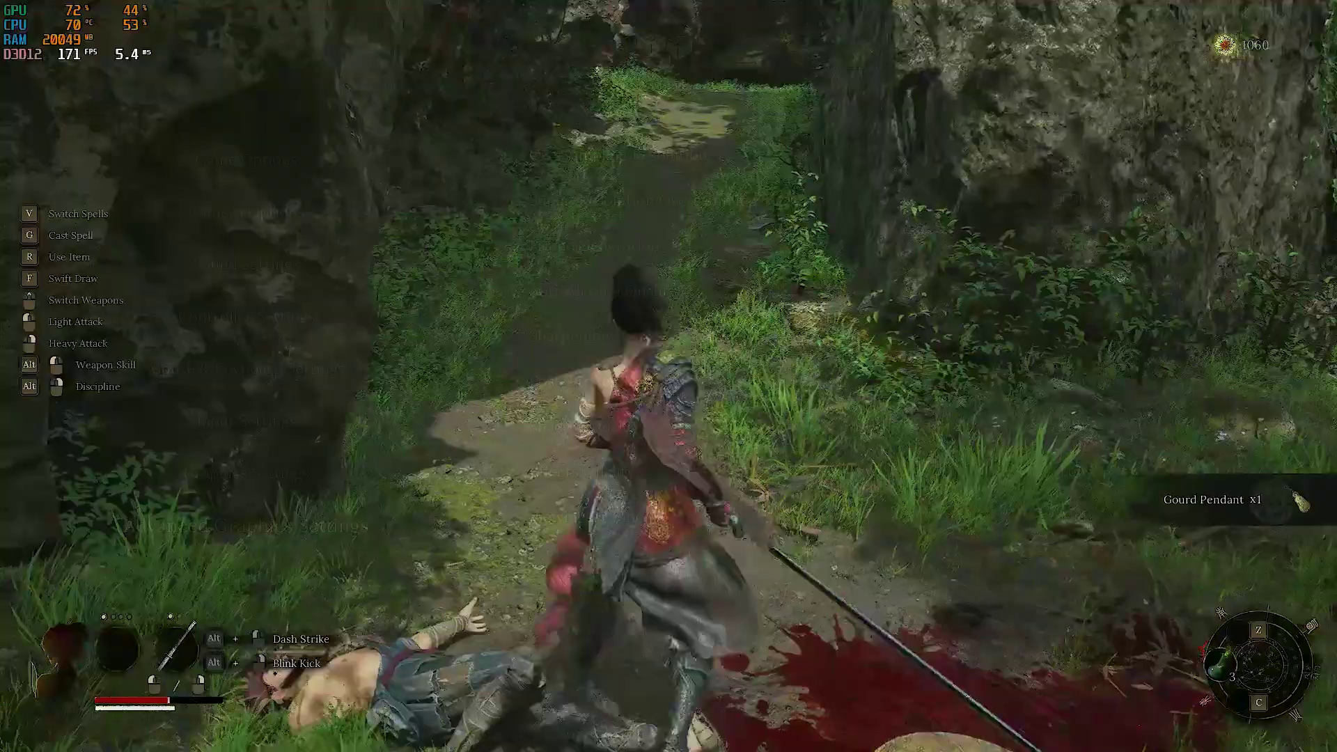
key(w)
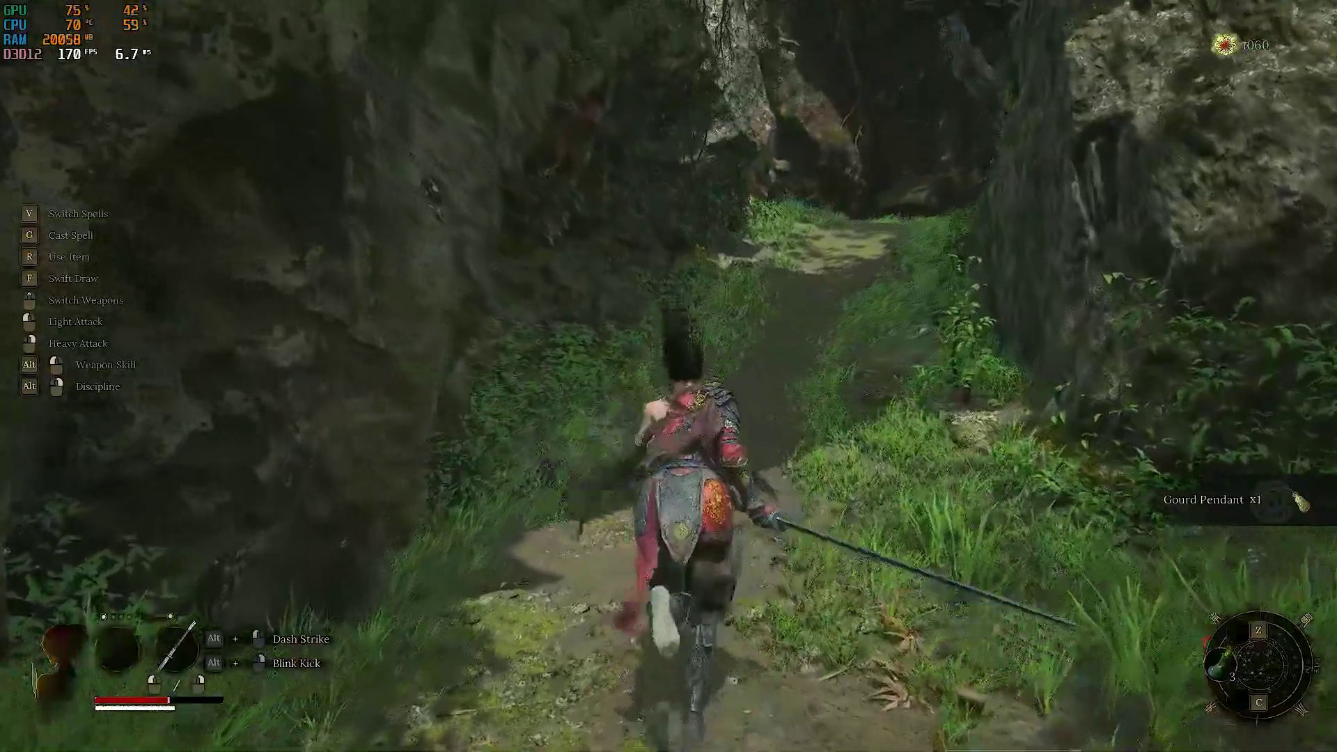